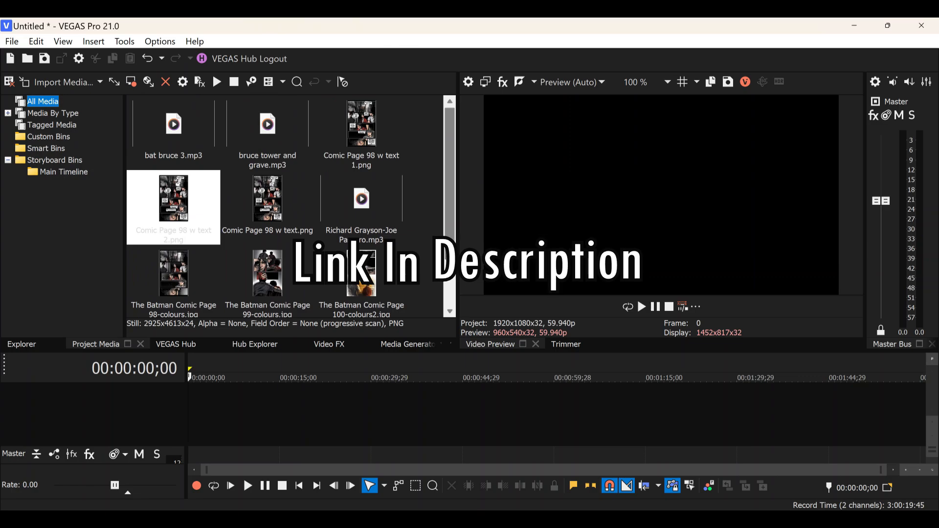
Step: Look through the comic page images and audio files imported into the project media
scroll(289, 205, "down", 3)
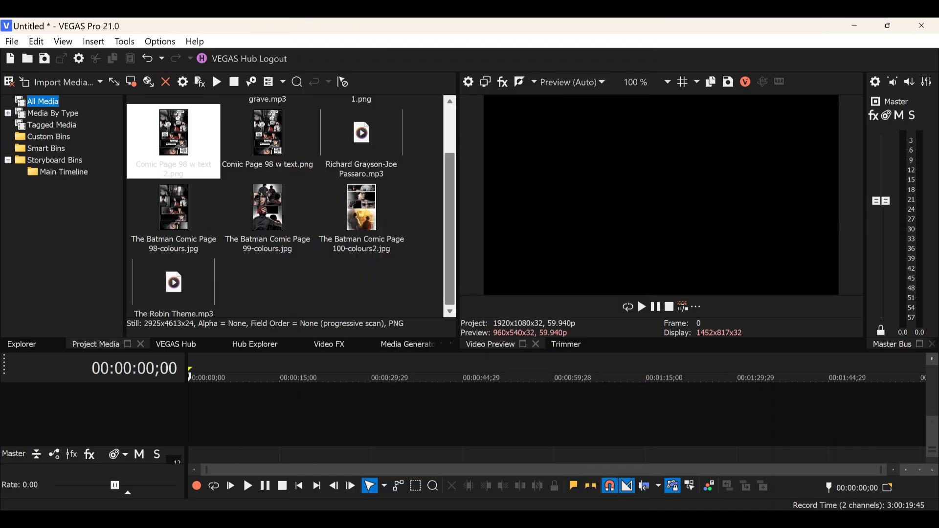
scroll(288, 205, "up", 3)
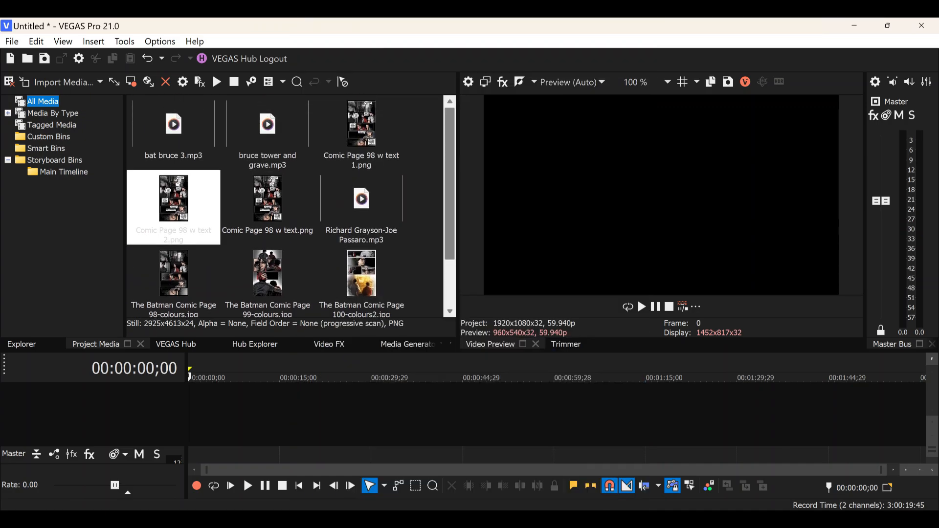
scroll(289, 206, "down", 3)
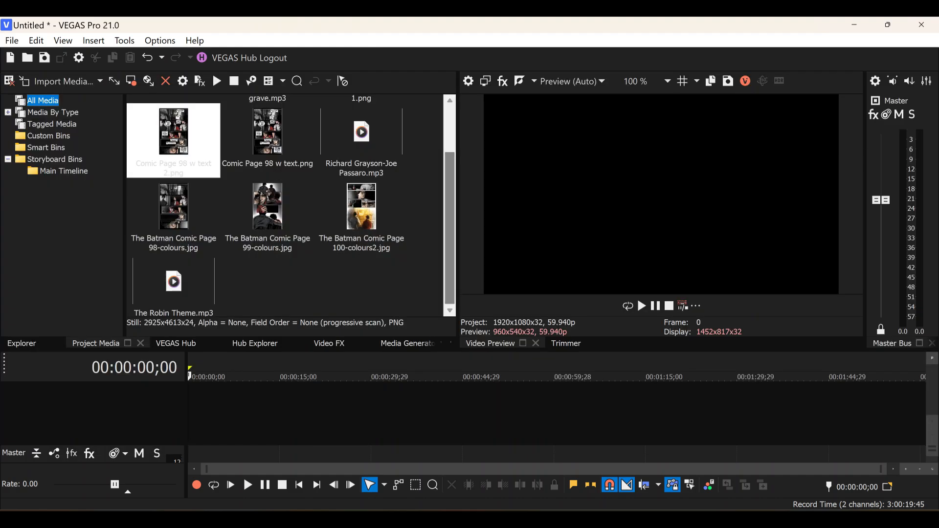
scroll(283, 205, "up", 2)
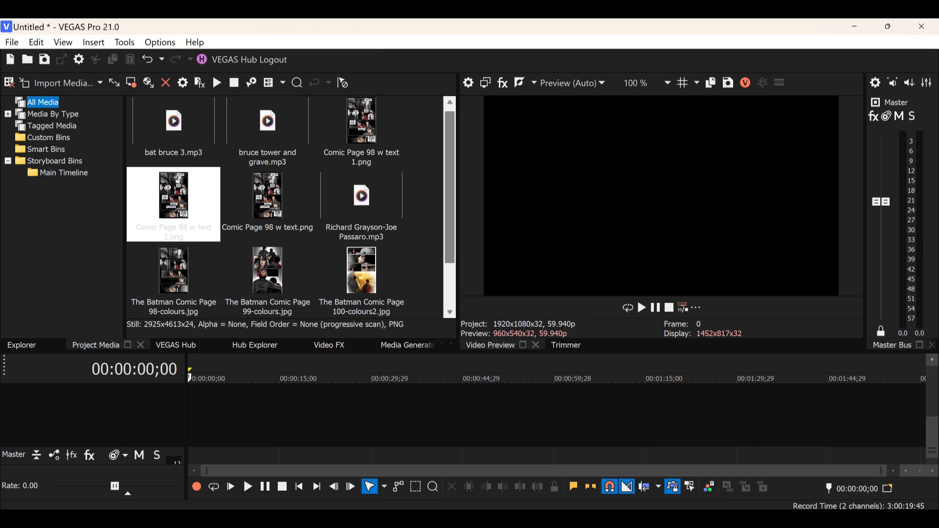
scroll(285, 207, "up", 1)
scroll(283, 206, "down", 2)
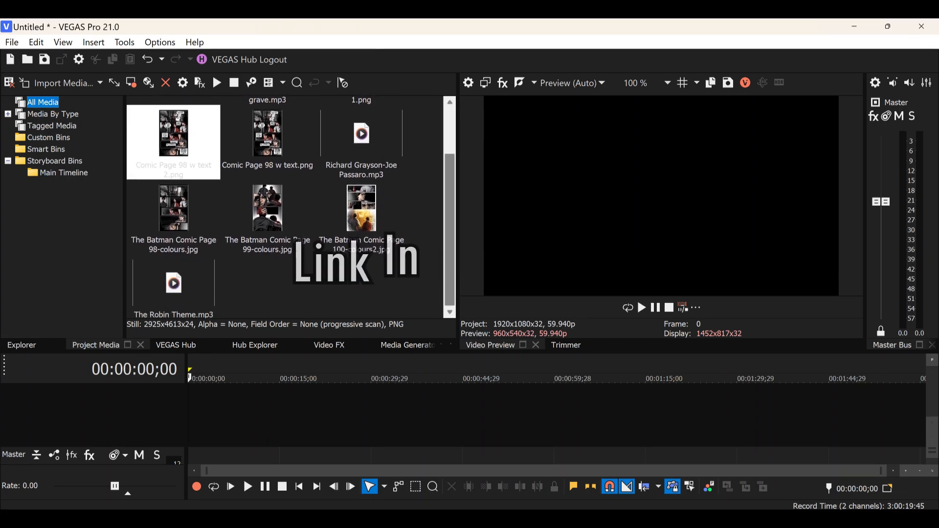
scroll(284, 205, "up", 2)
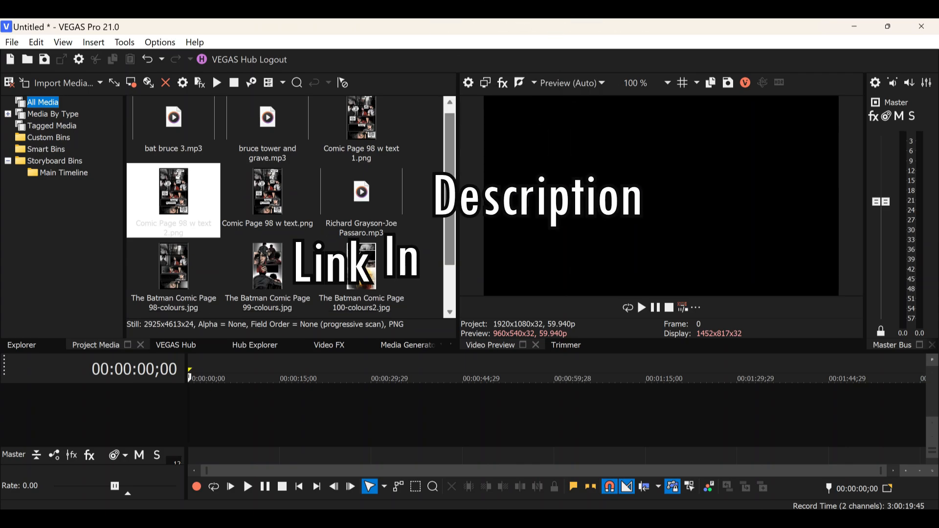
scroll(283, 206, "down", 2)
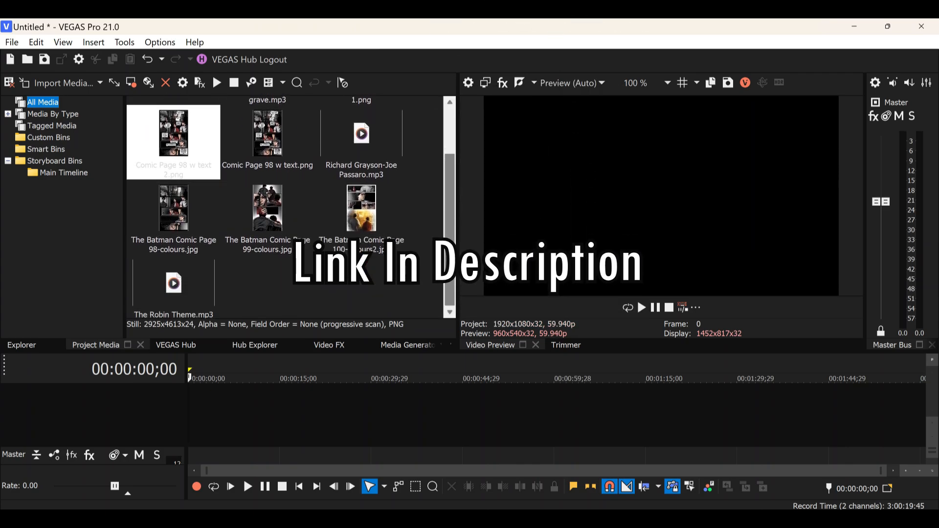
scroll(284, 207, "up", 2)
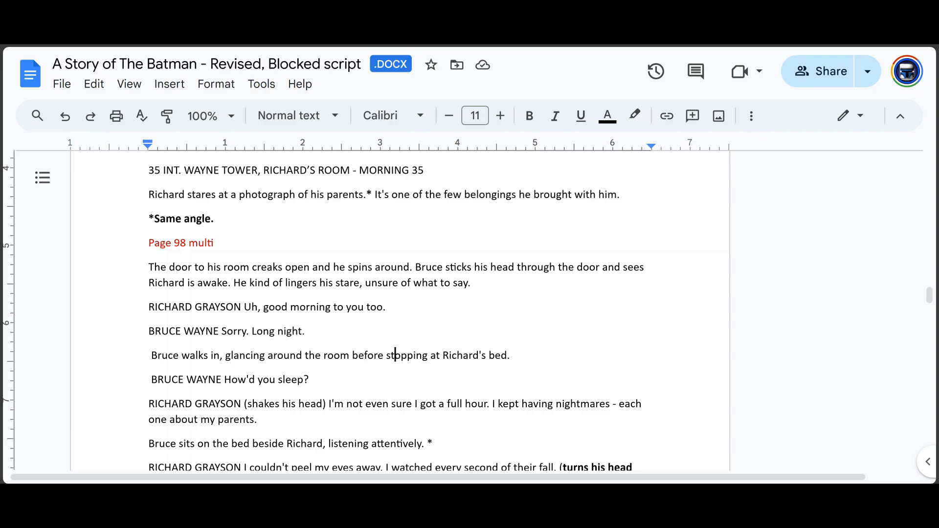
Step: In the Google Docs script, read the scene from Page 98 to the Page 99 marker, highlighting passages that end in an asterisk
scroll(398, 311, "down", 4)
left_click_drag(435, 252, 369, 251)
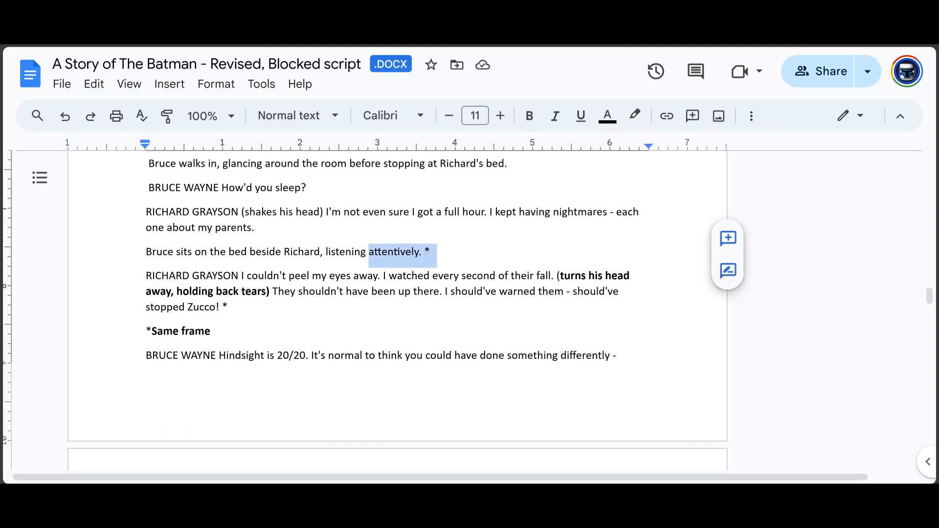
left_click_drag(228, 307, 172, 291)
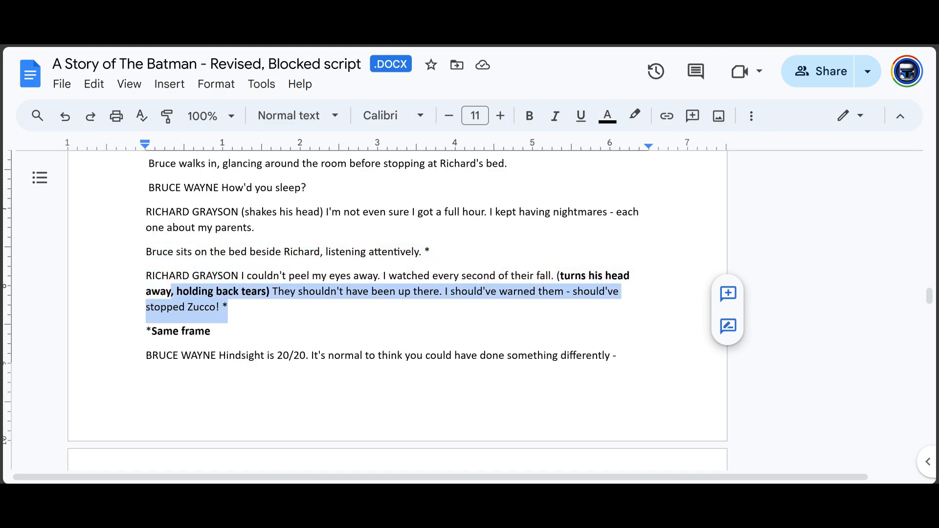
scroll(396, 308, "down", 5)
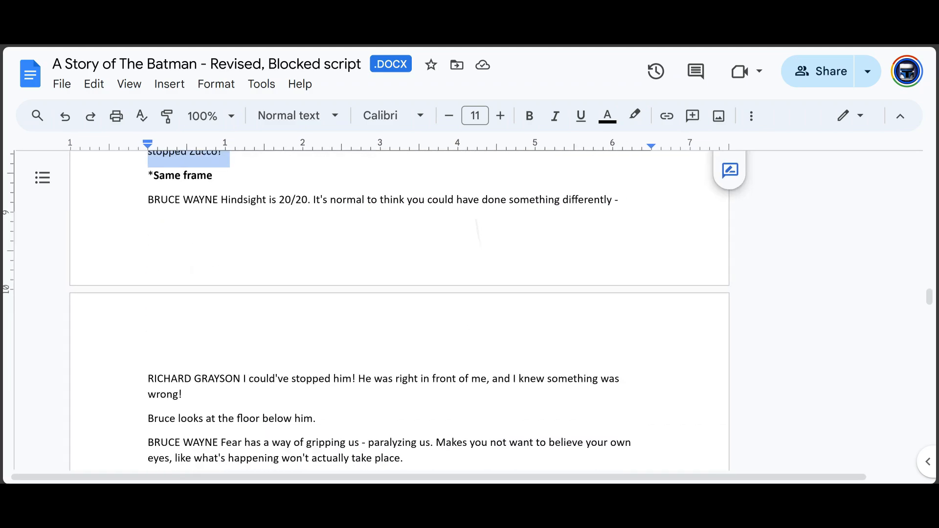
scroll(420, 347, "down", 1)
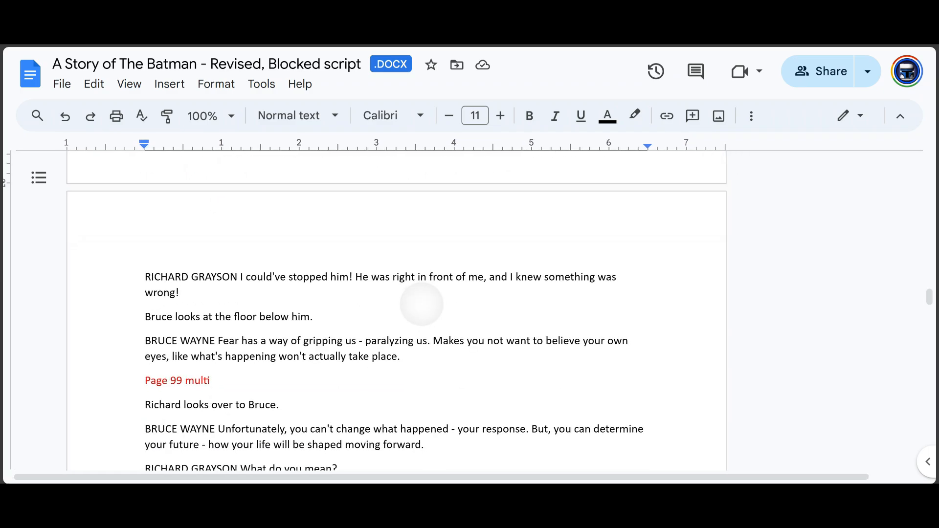
scroll(420, 303, "up", 5)
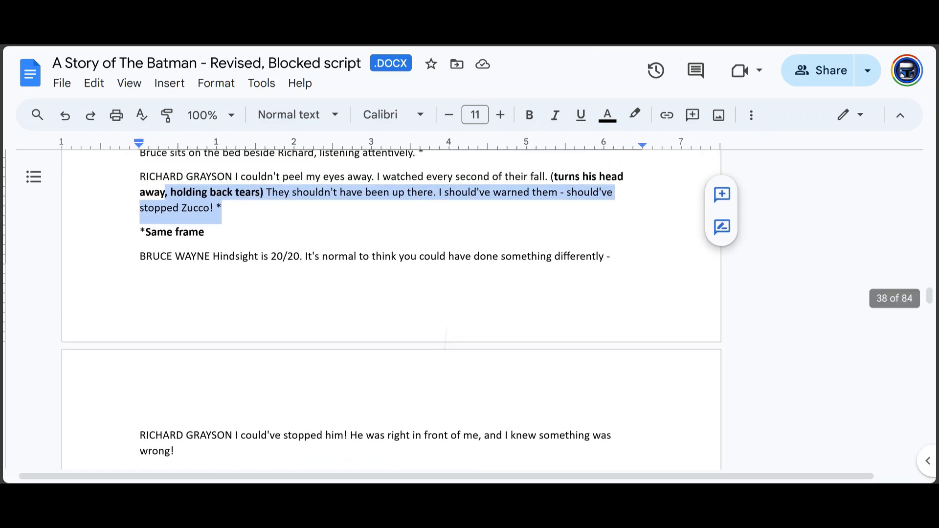
Step: Reread the dialogue and stage directions under the Page 98 multi heading of the script
scroll(387, 308, "up", 4)
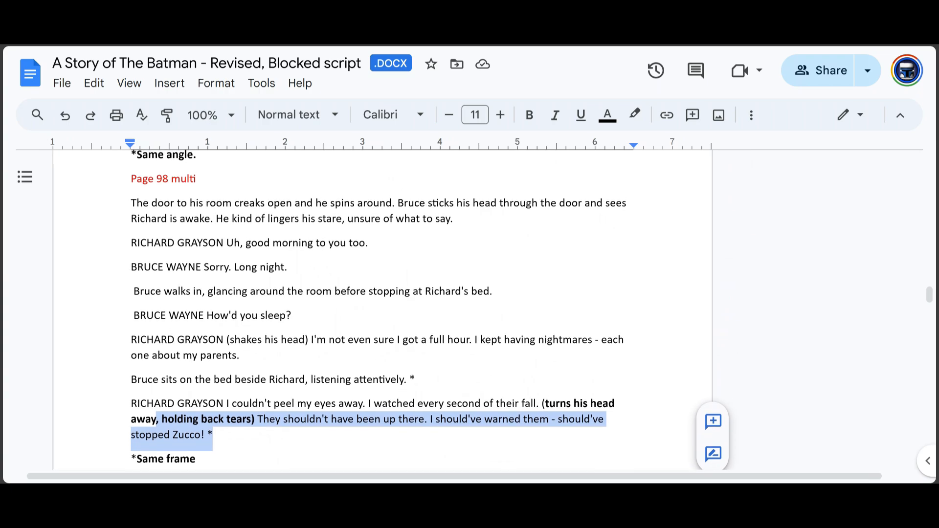
scroll(386, 308, "down", 3)
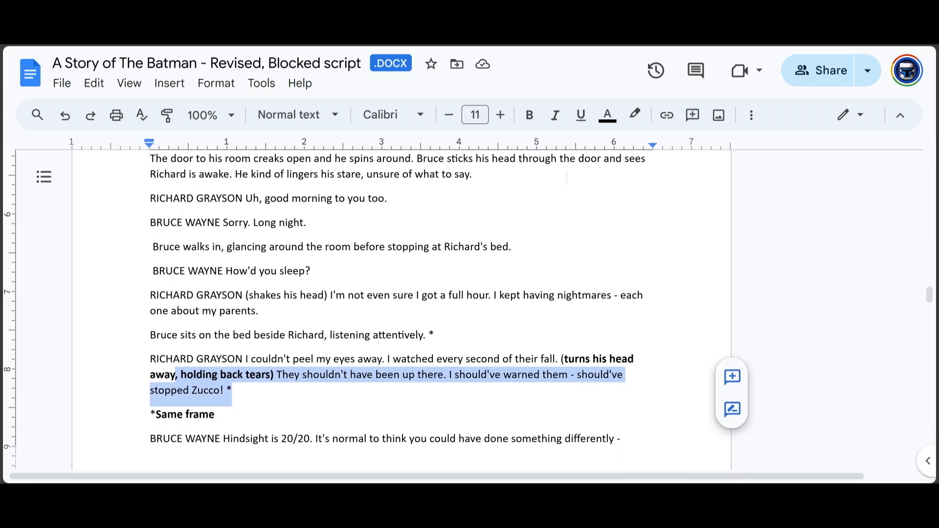
scroll(392, 308, "down", 3)
scroll(391, 308, "up", 5)
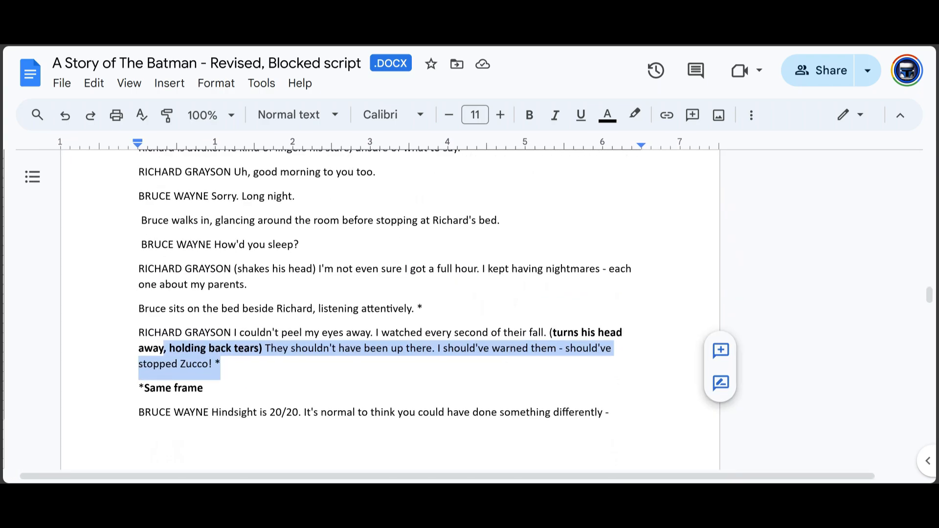
scroll(391, 308, "up", 4)
scroll(391, 308, "down", 4)
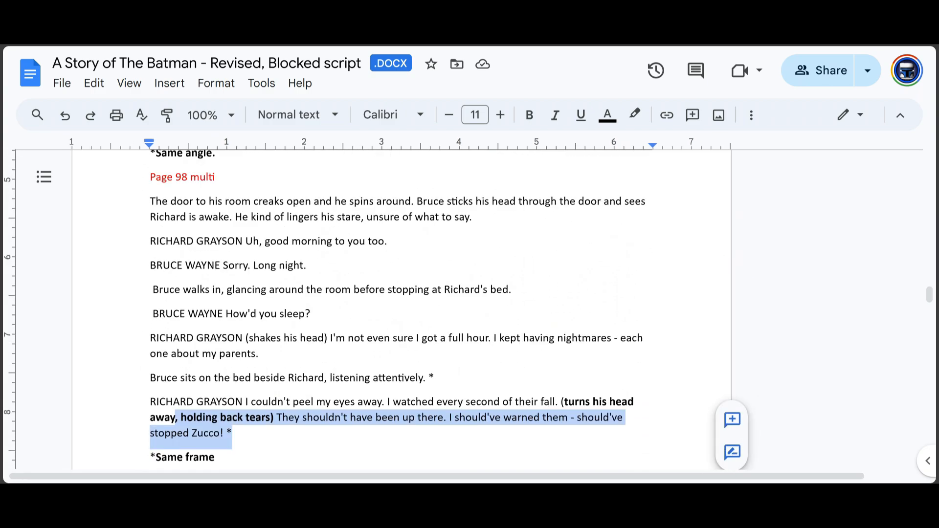
scroll(391, 308, "up", 2)
scroll(391, 308, "down", 3)
scroll(391, 308, "down", 2)
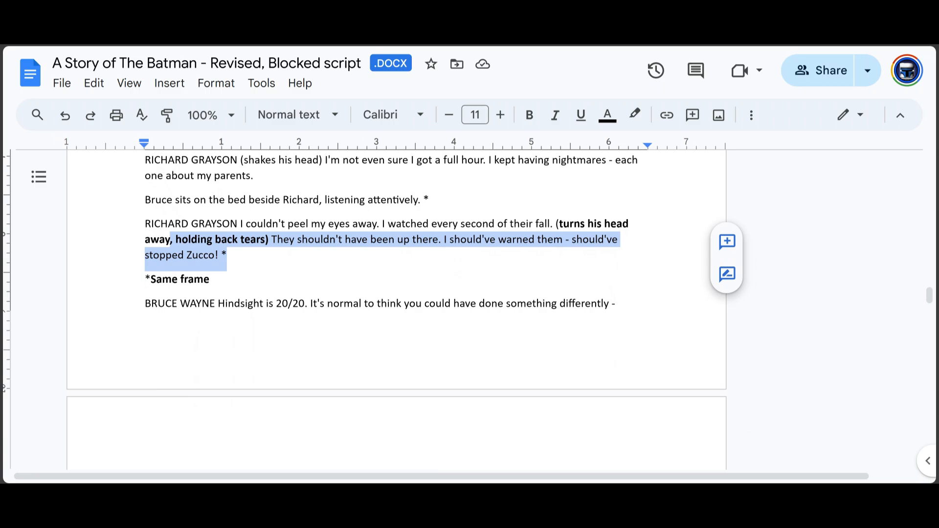
scroll(396, 308, "up", 5)
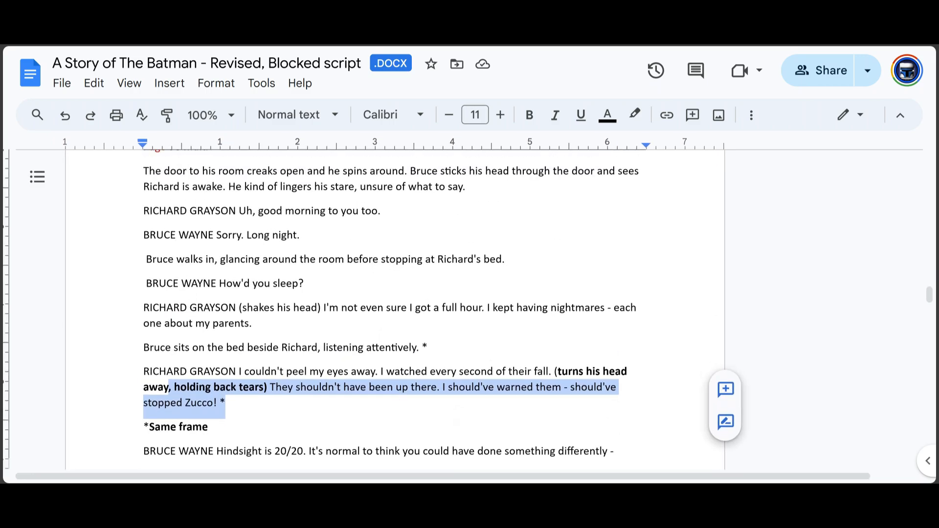
scroll(396, 308, "down", 1)
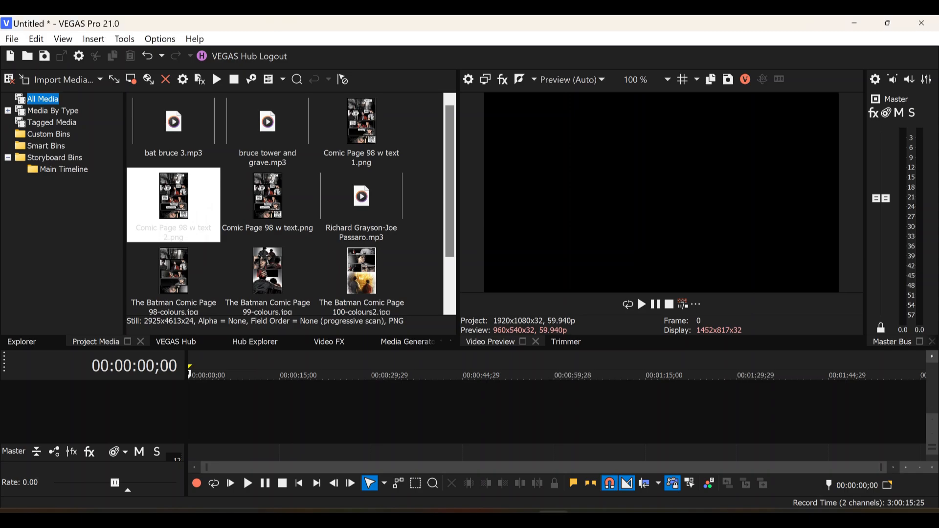
Step: In VEGAS Pro, place The Batman Comic Page 98-colours.jpg at the timeline start and add the Color Match effect to it
scroll(283, 205, "down", 1)
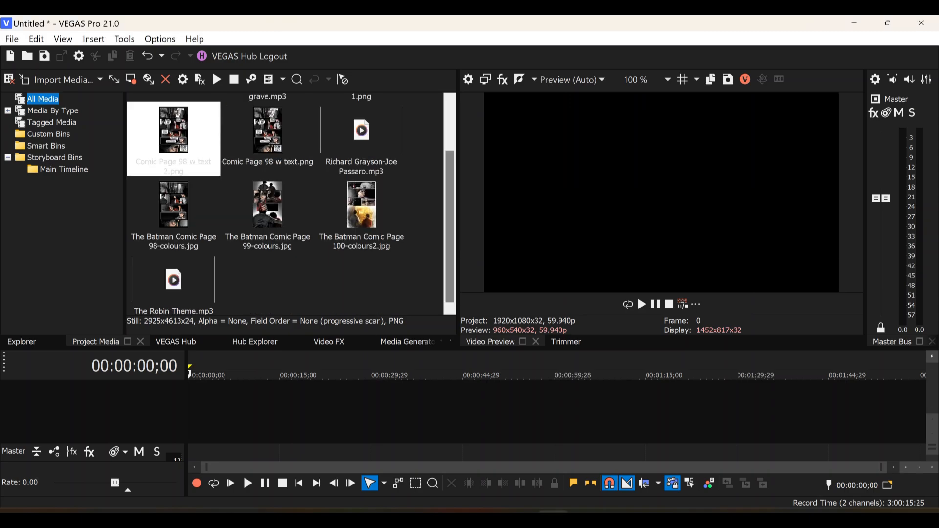
left_click_drag(174, 206, 204, 404)
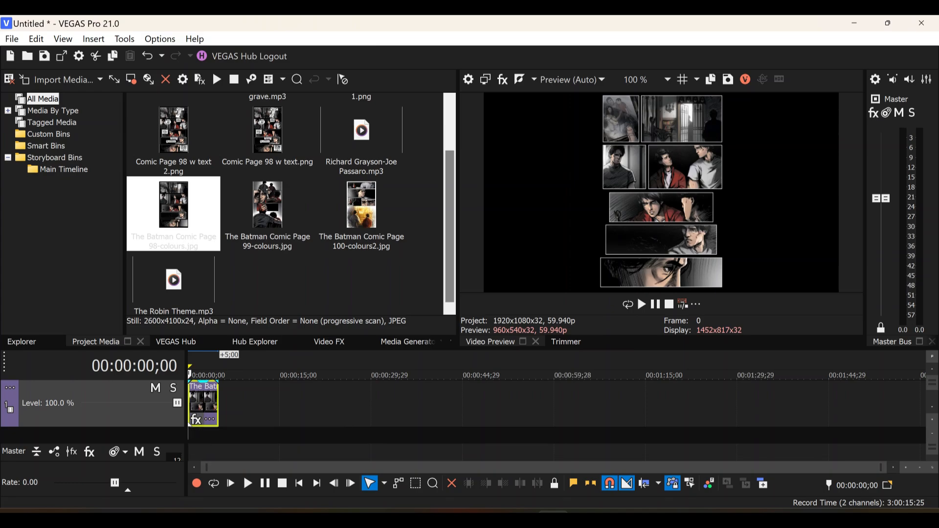
left_click(196, 419)
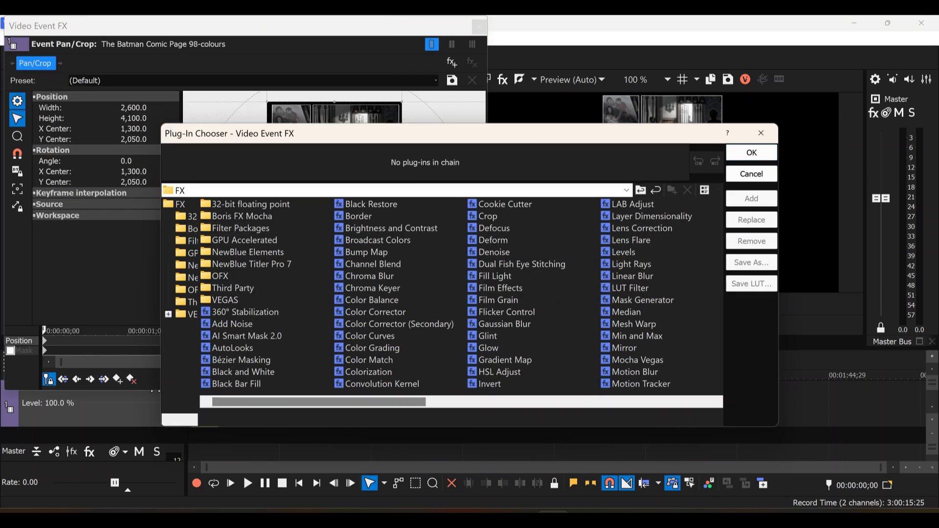
left_click(368, 360)
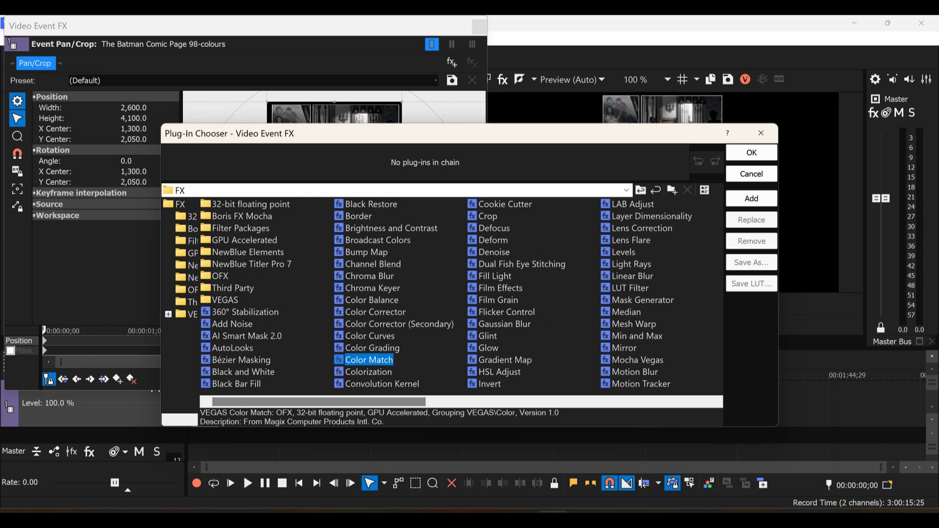
left_click(751, 152)
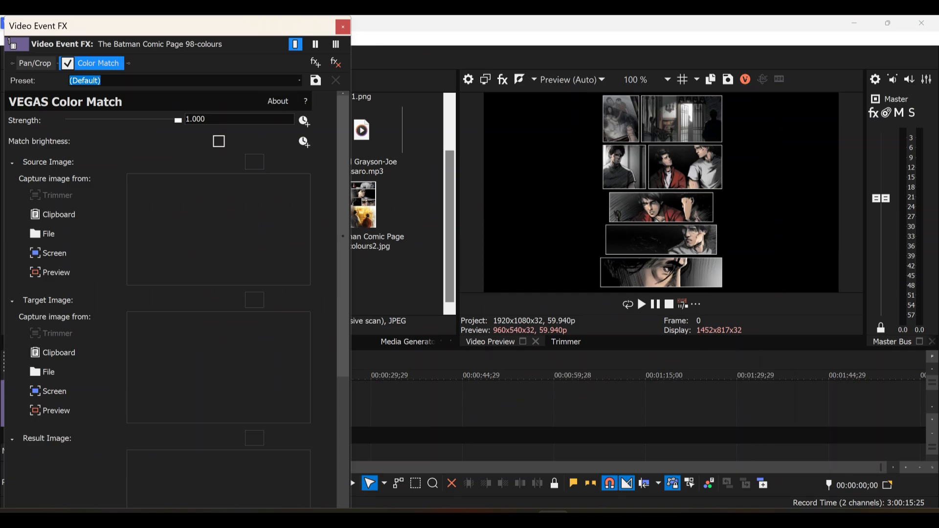
Step: Load the lettered page 98 as Color Match source and the unlettered page as target, set strength to 0.681, and close the effect window
left_click(49, 234)
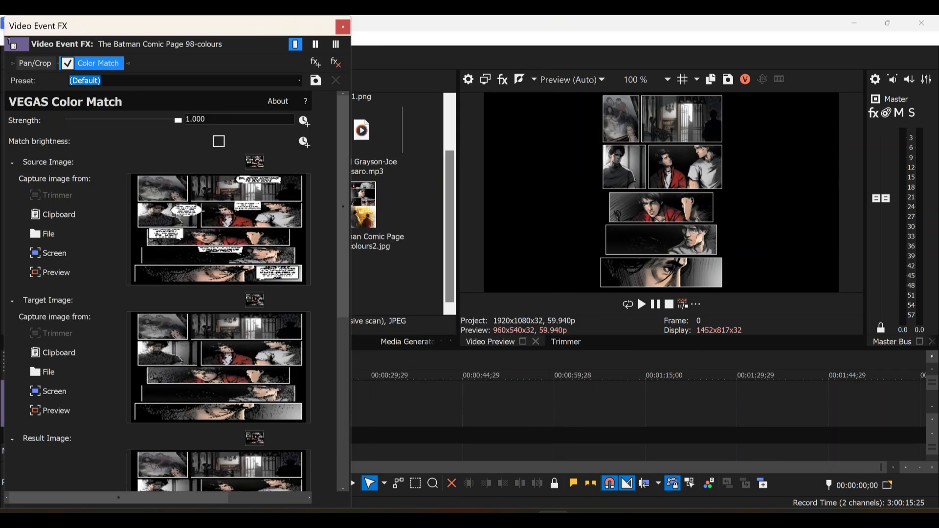
left_click_drag(178, 119, 143, 120)
mouse_move(584, 512)
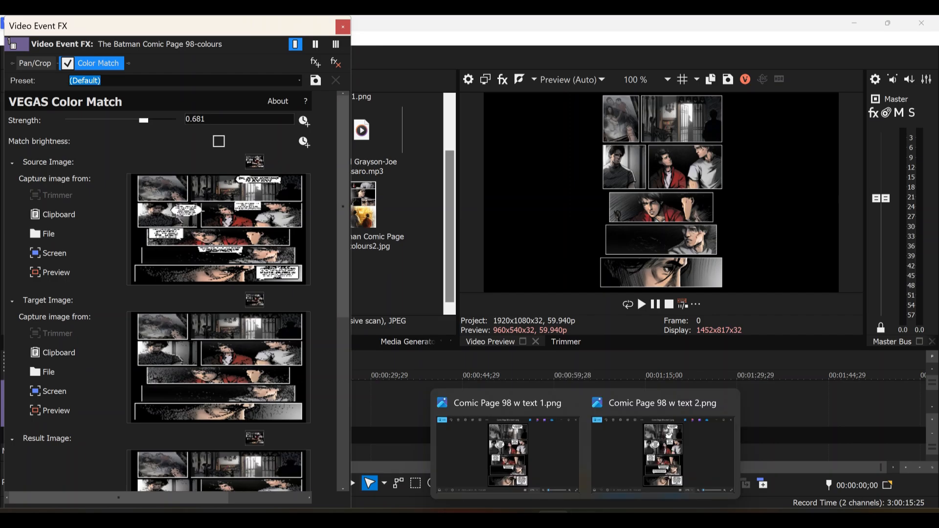
mouse_move(469, 401)
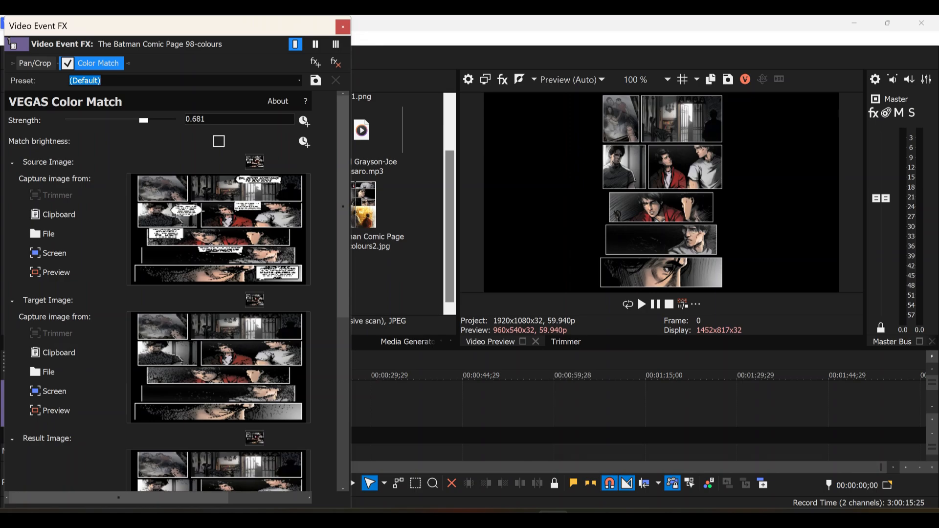
key("alt+F4")
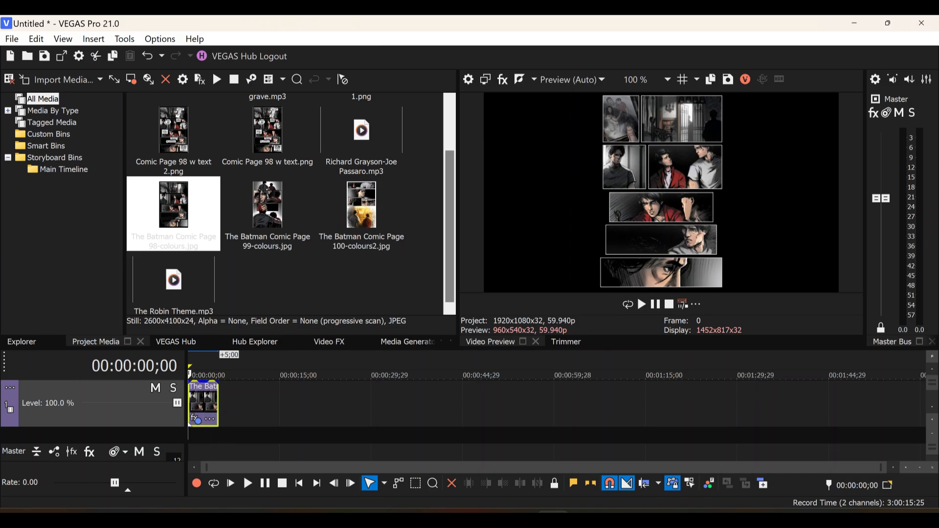
Step: Find The Robin Theme.mp3 in the project media and add it at the timeline start on its own audio track
scroll(283, 203, "up", 2)
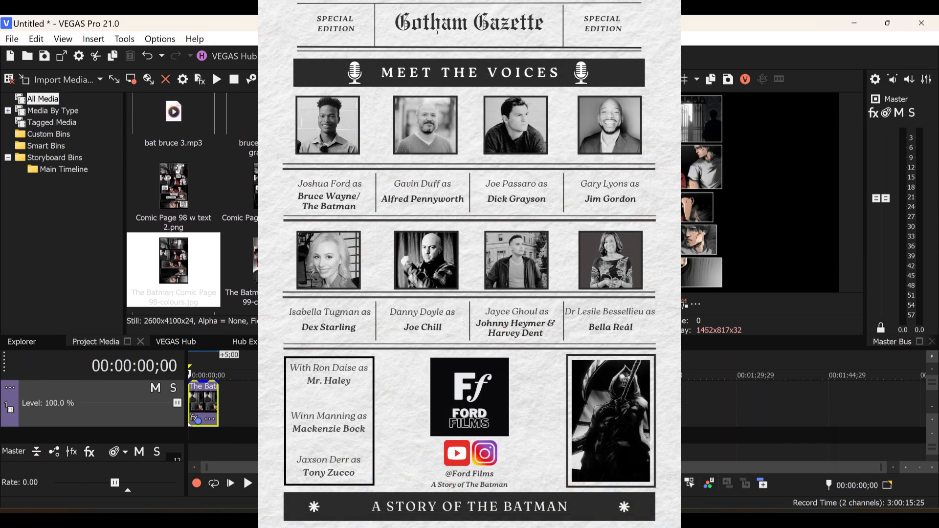
scroll(192, 203, "up", 1)
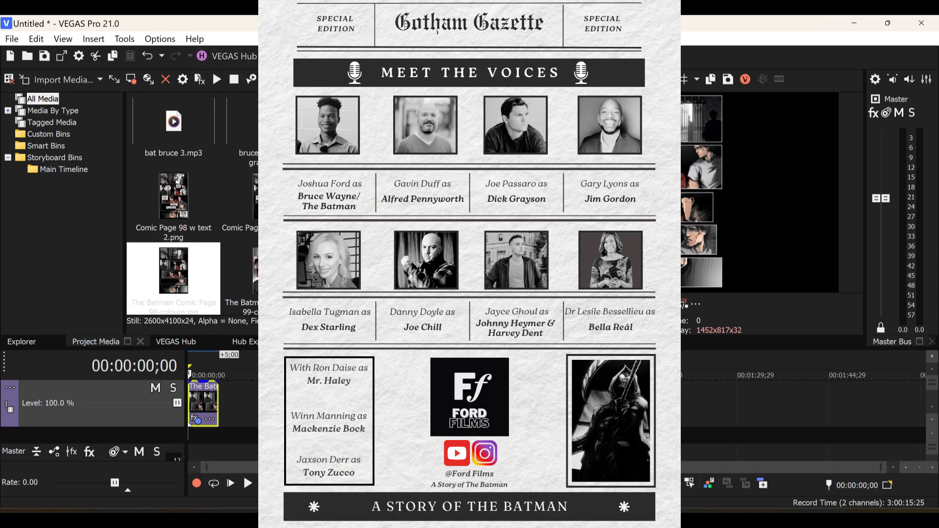
scroll(192, 204, "down", 2)
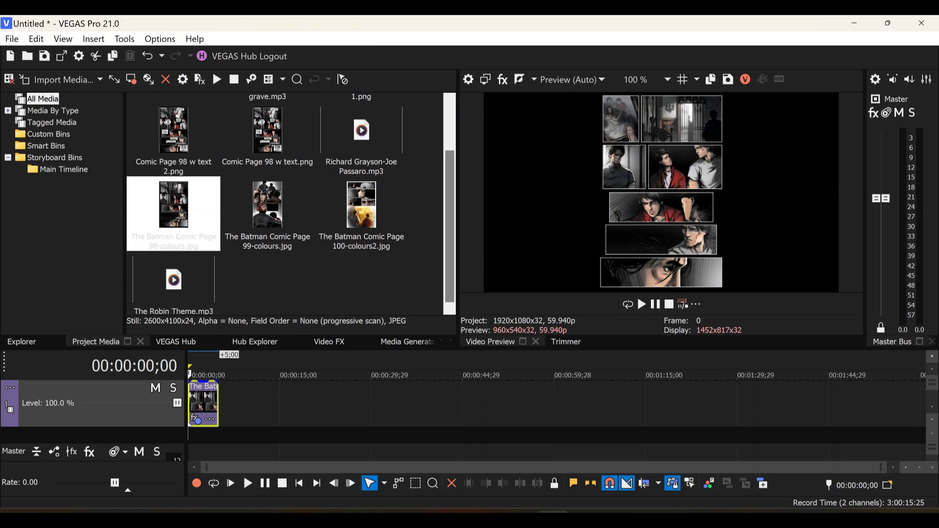
left_click(173, 280)
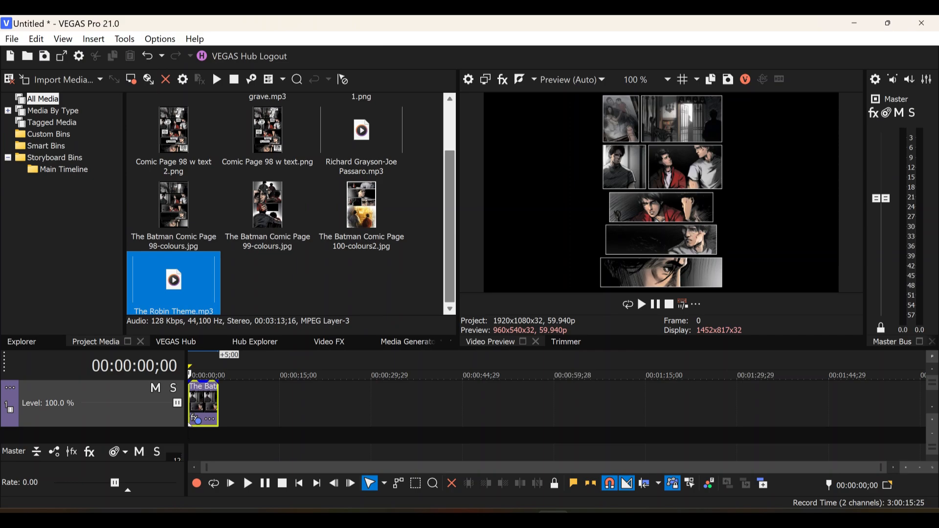
scroll(285, 203, "up", 2)
scroll(284, 204, "down", 2)
double_click(173, 280)
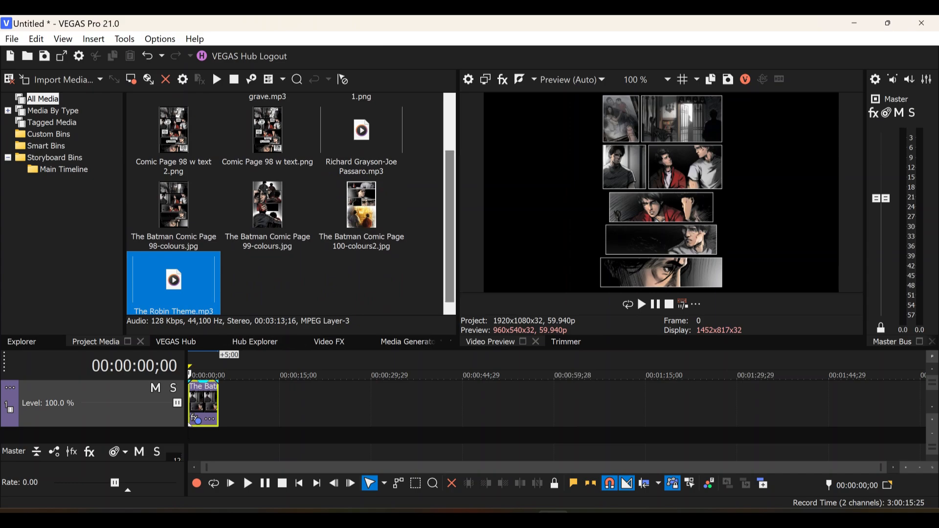
left_click_drag(553, 381, 554, 414)
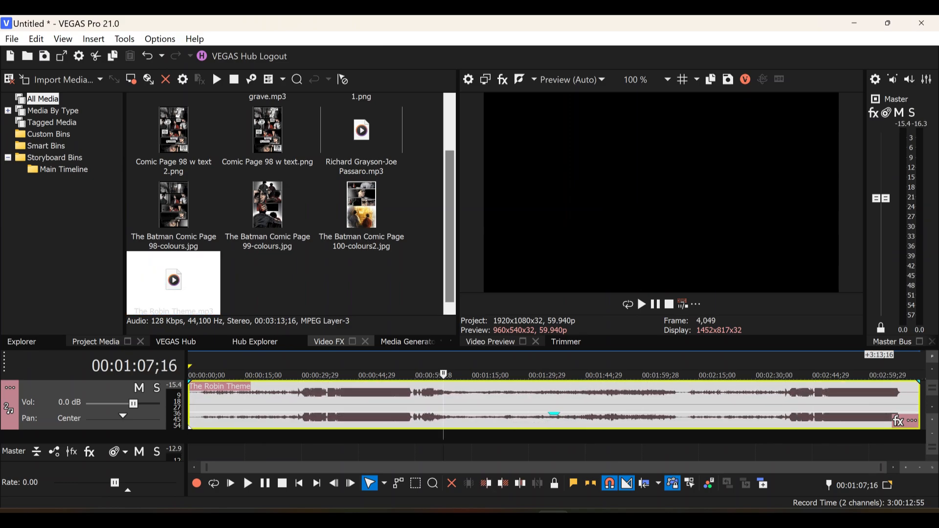
Step: Listen to The Robin Theme from about 00:01:08 to find where the music for this scene should start
left_click(447, 401)
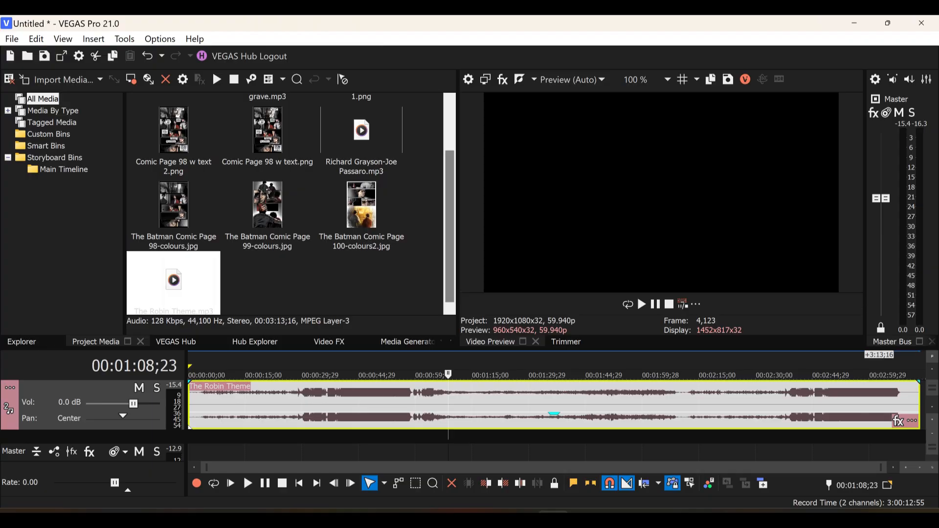
key("Left")
key("Left")
key("space")
key("Return")
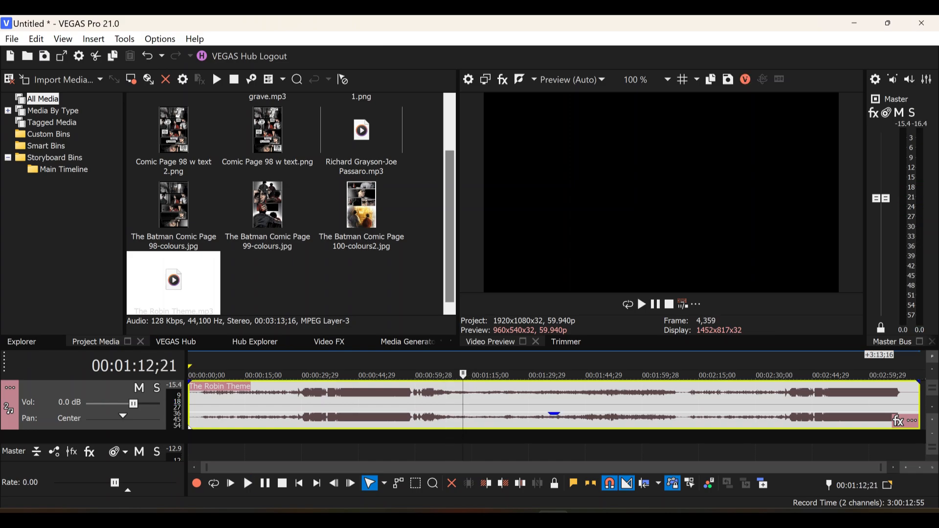
key("Up")
key("Up")
key("Up")
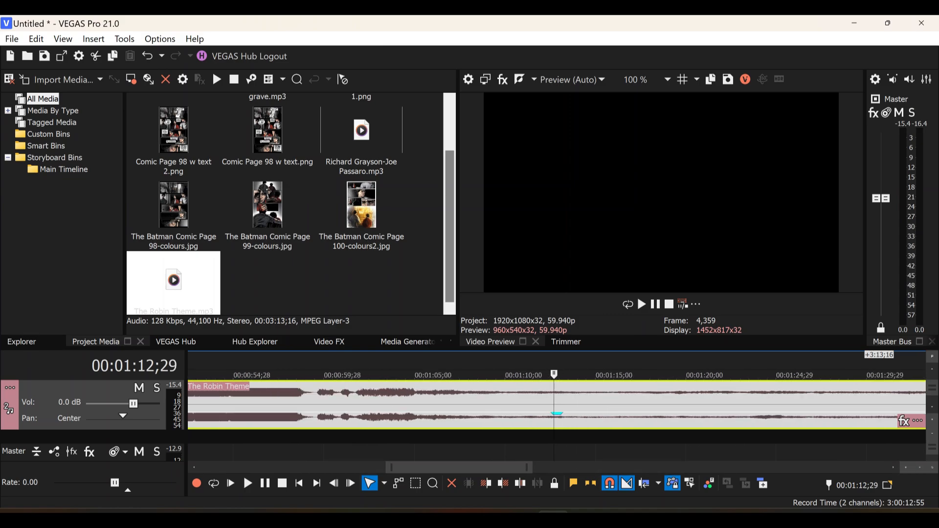
Step: Trim the start of The Robin Theme at 00:01:13;08 and play back its new opening
key("space")
key("space")
left_click(564, 399)
key("space")
key("space")
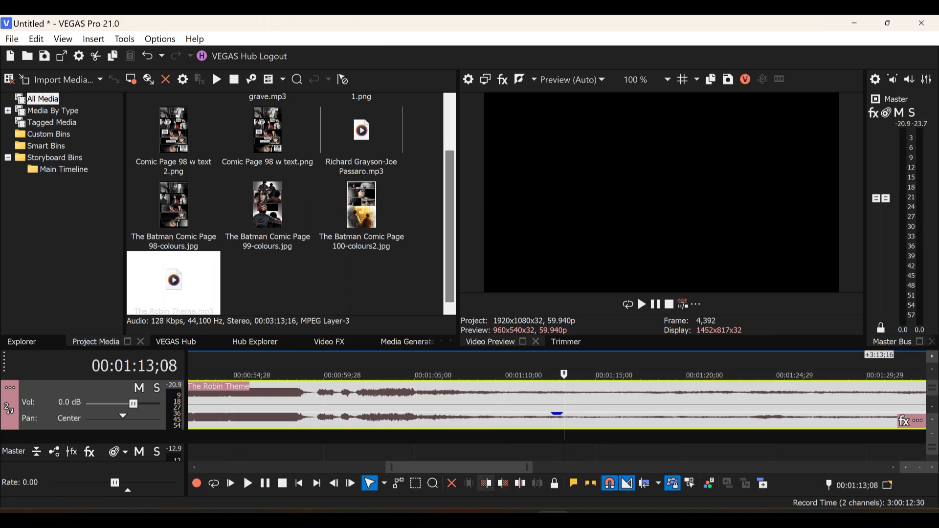
left_click(485, 483)
key("space")
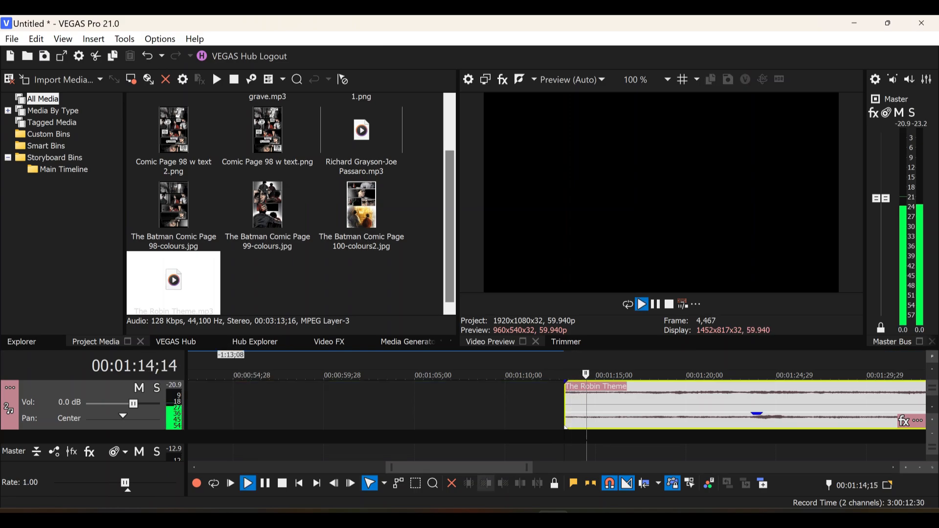
key("space")
key("space")
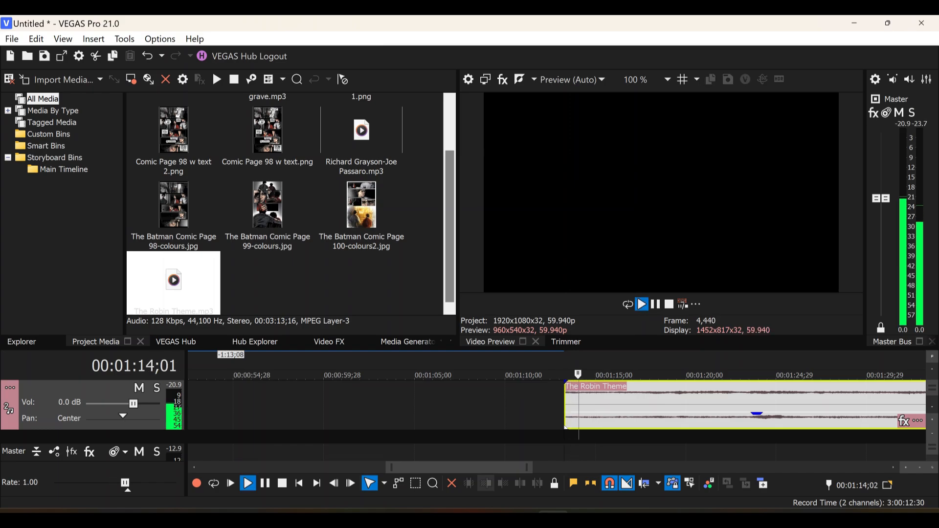
key("space")
Step: Move the trimmed Robin Theme event to the timeline start and return the cursor to 00:00:00;00
scroll(564, 404, "down", 5)
scroll(564, 405, "up", 2)
scroll(556, 410, "down", 2)
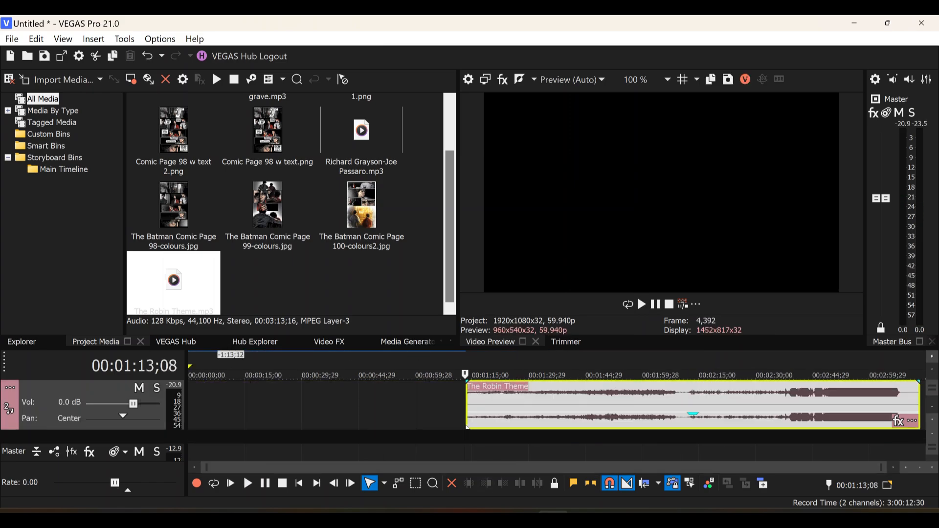
left_click_drag(685, 405, 407, 405)
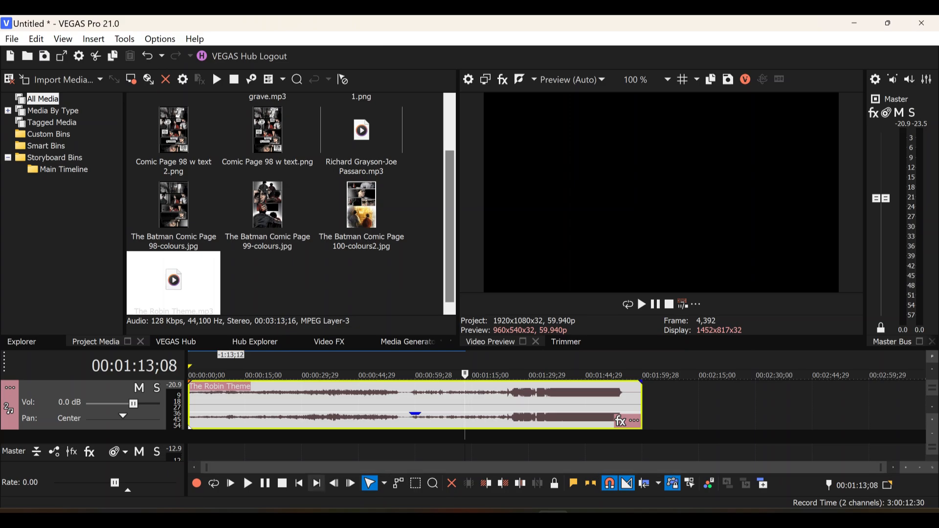
key("ctrl+Home")
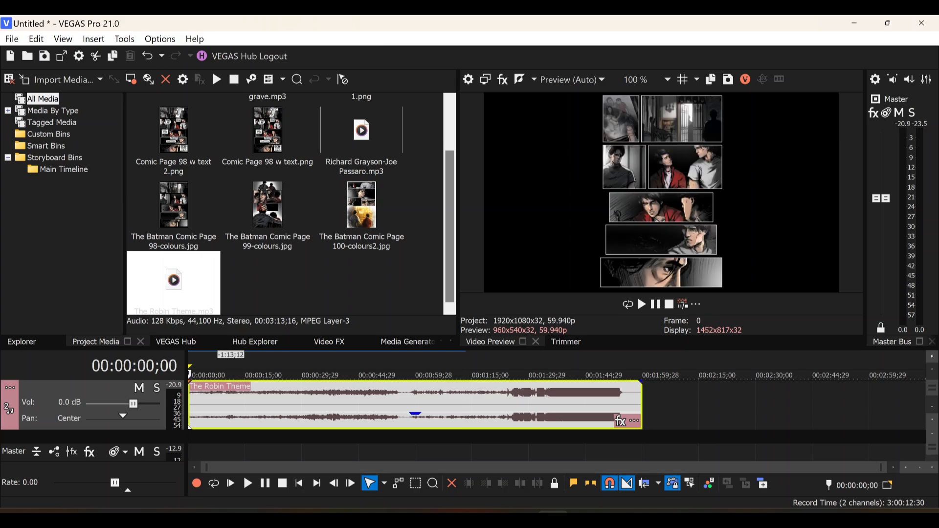
Step: In Event Pan/Crop for the page 98 image, shrink the crop frame onto the first panel, about 802 wide by 1,002 high
scroll(556, 409, "up", 2)
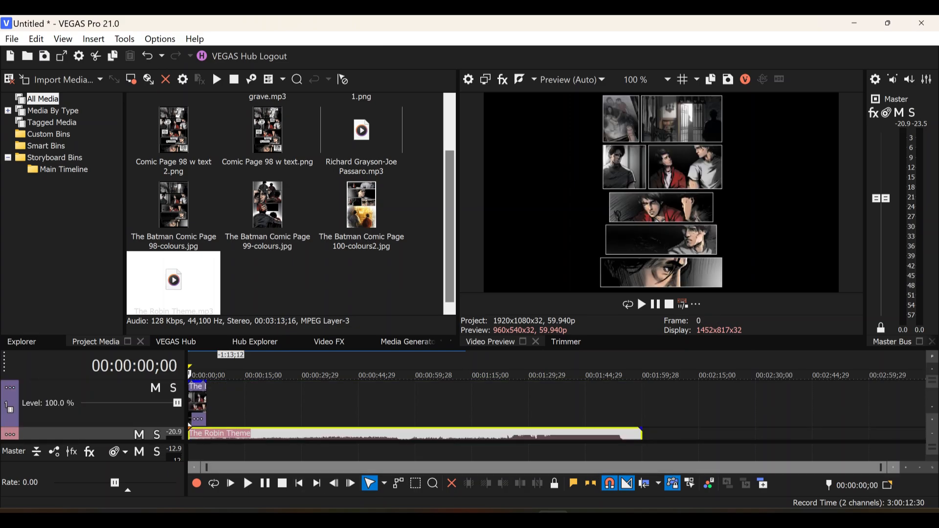
left_click(906, 467)
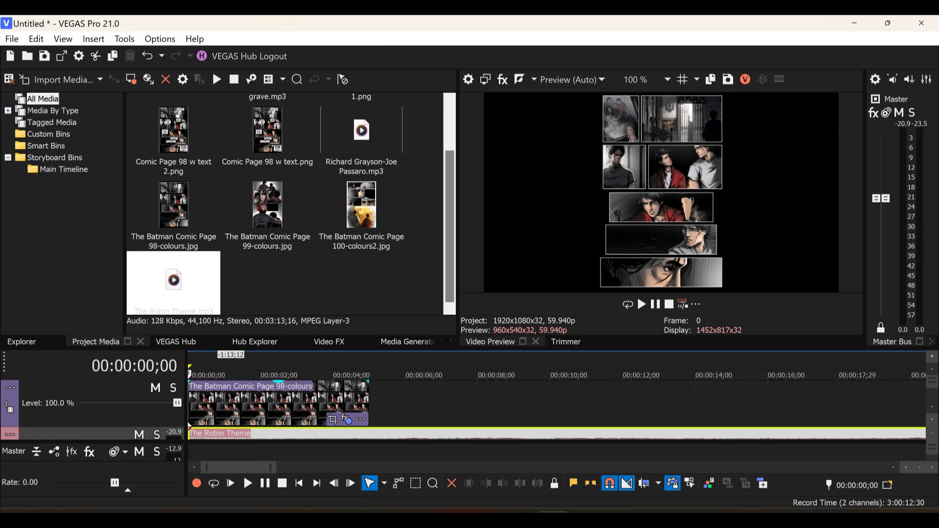
left_click(333, 418)
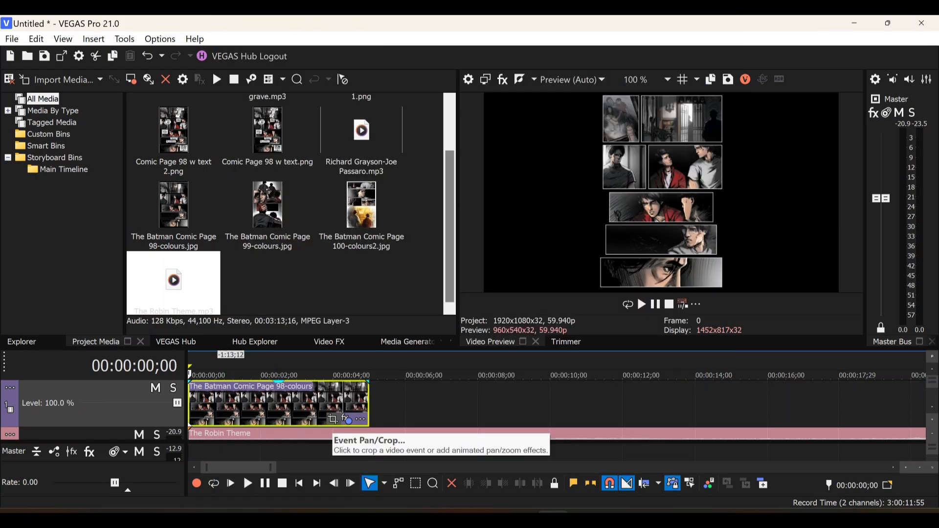
left_click(333, 418)
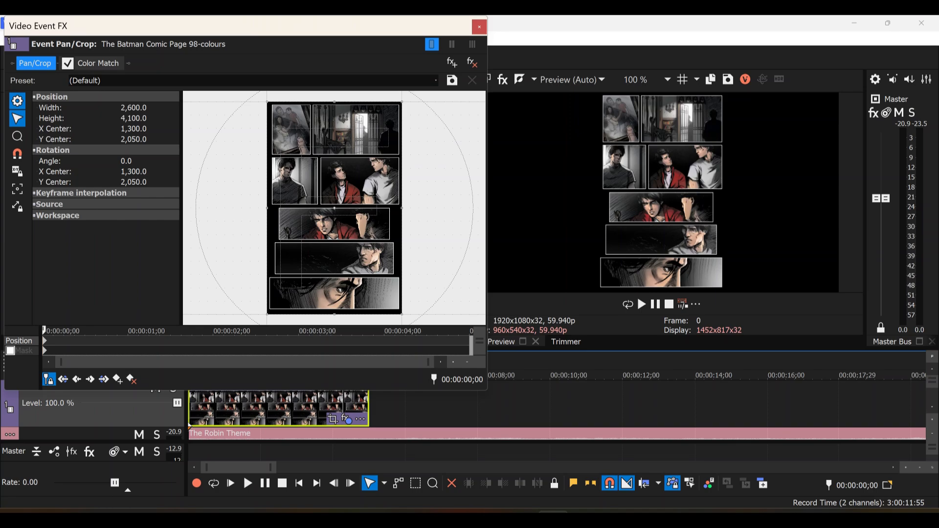
left_click_drag(402, 314, 376, 274)
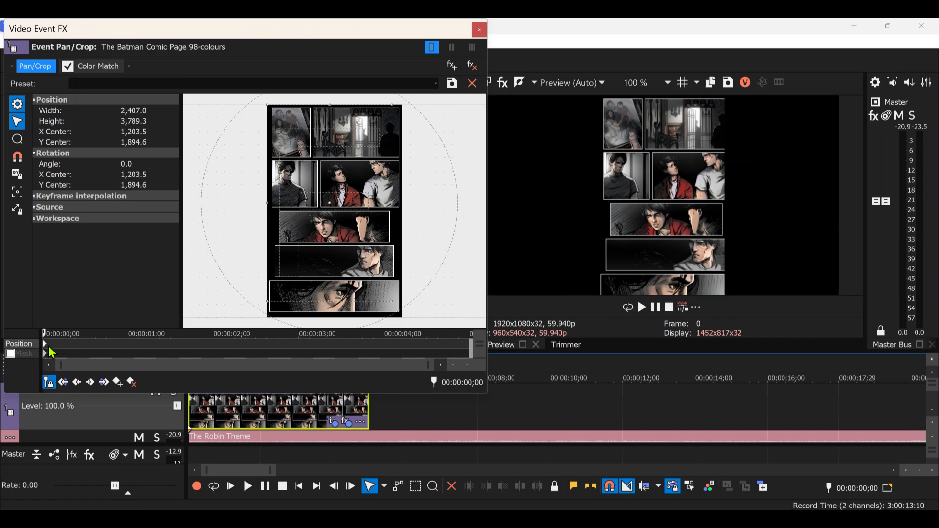
left_click_drag(47, 345, 11, 344)
left_click_drag(402, 318, 306, 153)
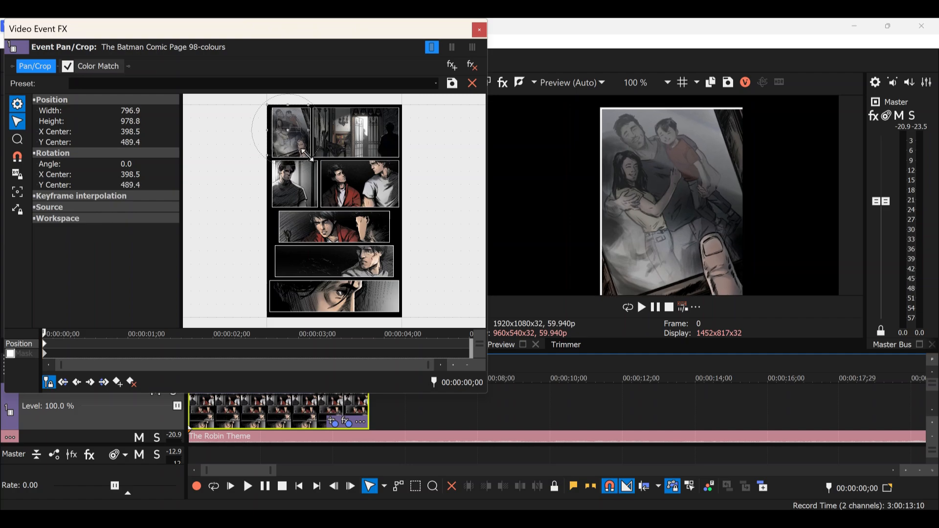
left_click_drag(305, 153, 306, 153)
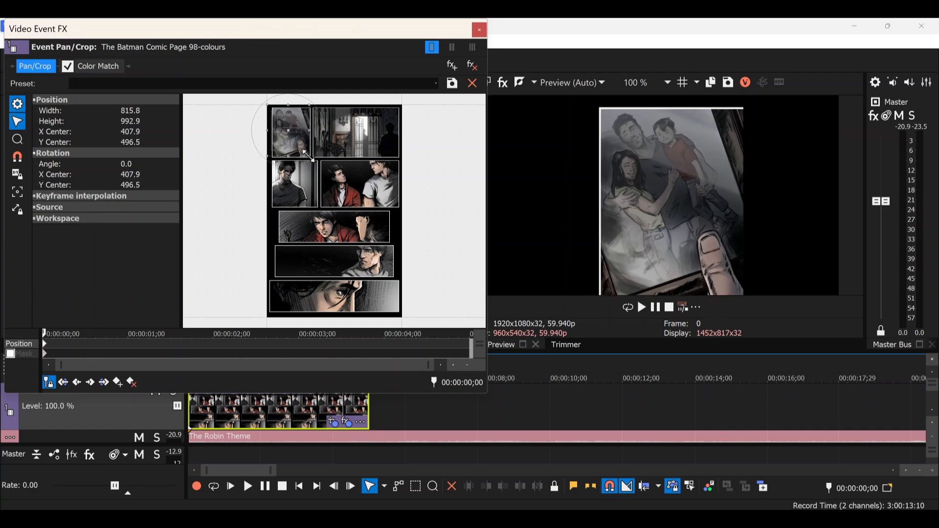
left_click_drag(306, 153, 304, 152)
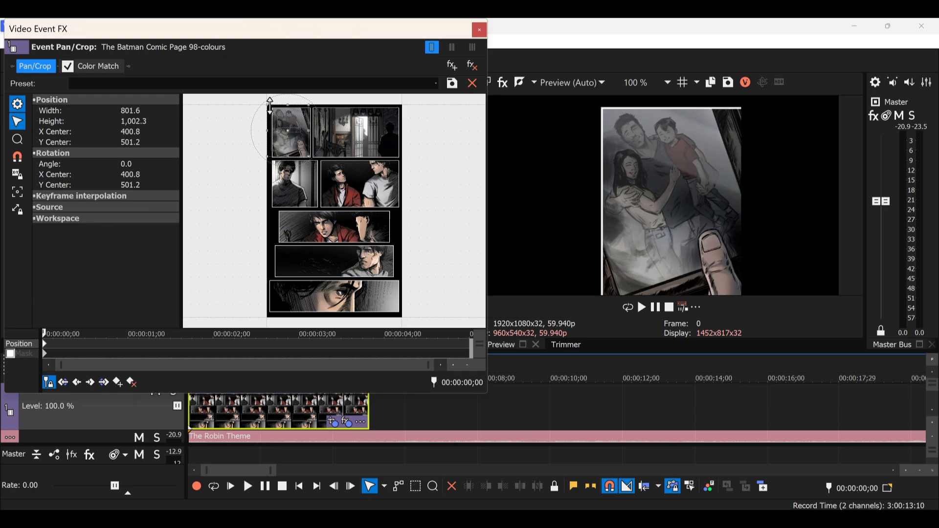
Step: Tighten the crop frame around the family in the photograph, about 574 by 570, and close the Pan/Crop window
mouse_move(265, 101)
left_mouse_down()
mouse_move(279, 112)
mouse_move(272, 104)
left_mouse_up()
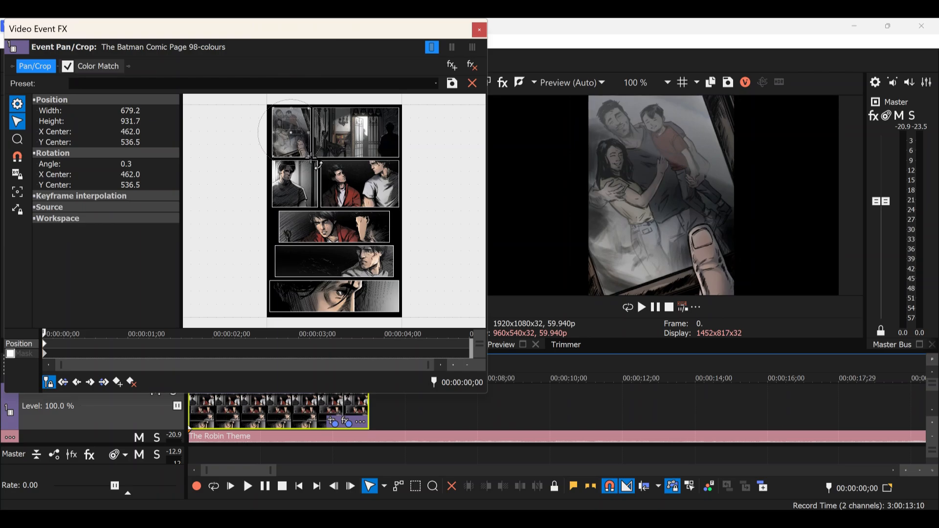
left_click_drag(311, 157, 303, 138)
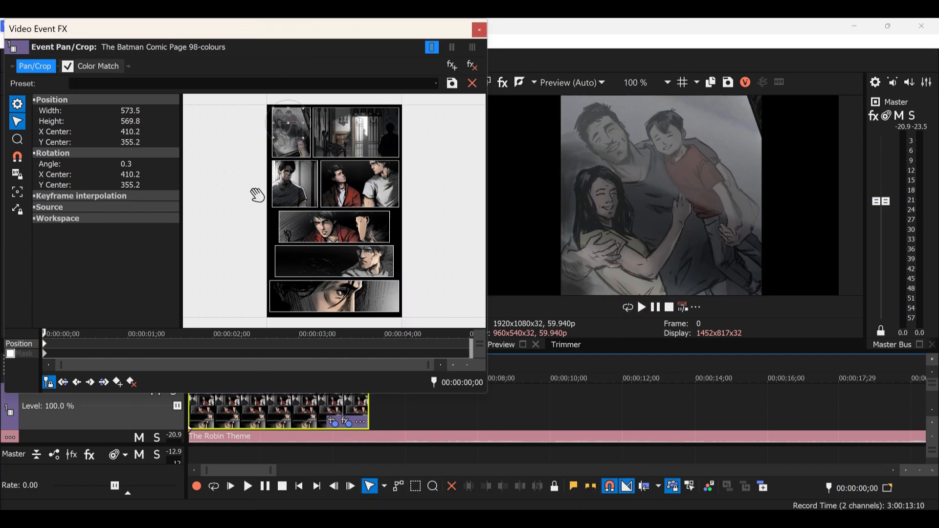
left_click(479, 30)
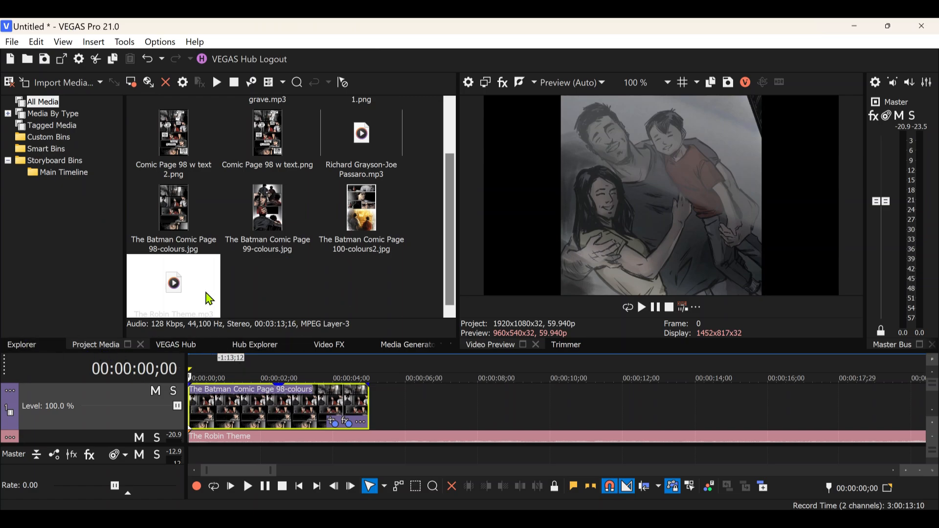
Step: Add the Real Setting Text title preset at the timeline start on its own track and delete "Underneath" from its text
left_click(398, 348)
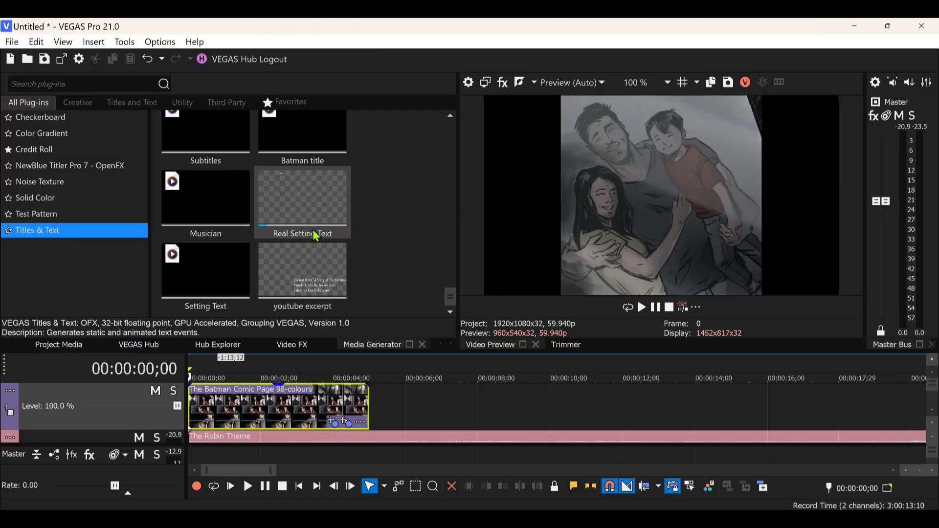
left_click_drag(329, 234, 183, 371)
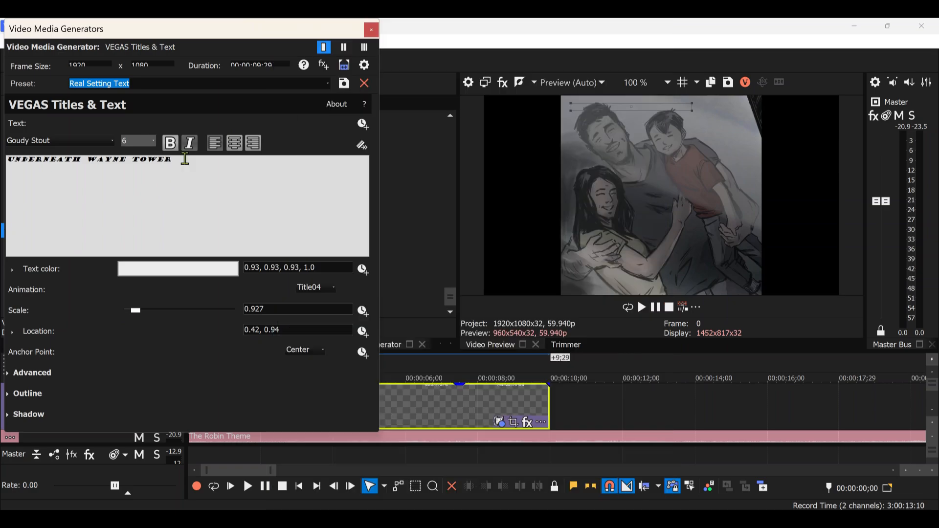
double_click(87, 161)
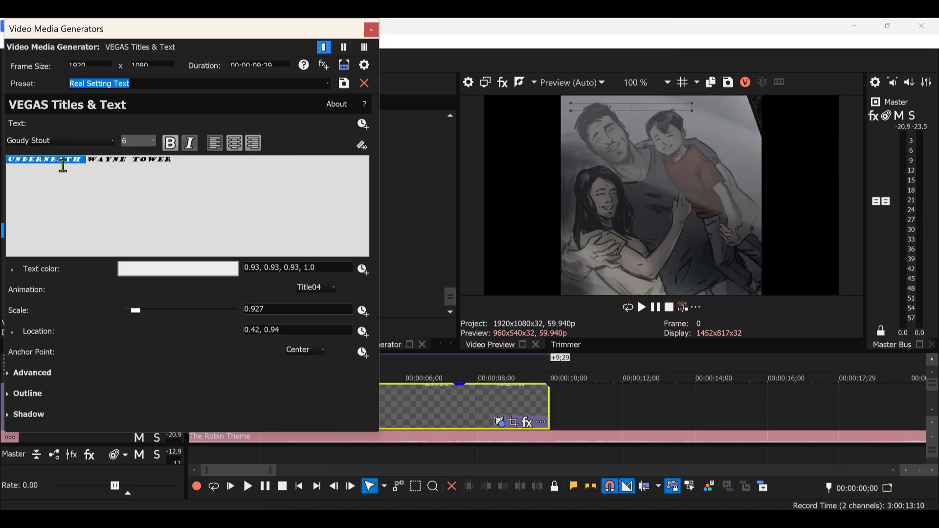
key("Delete")
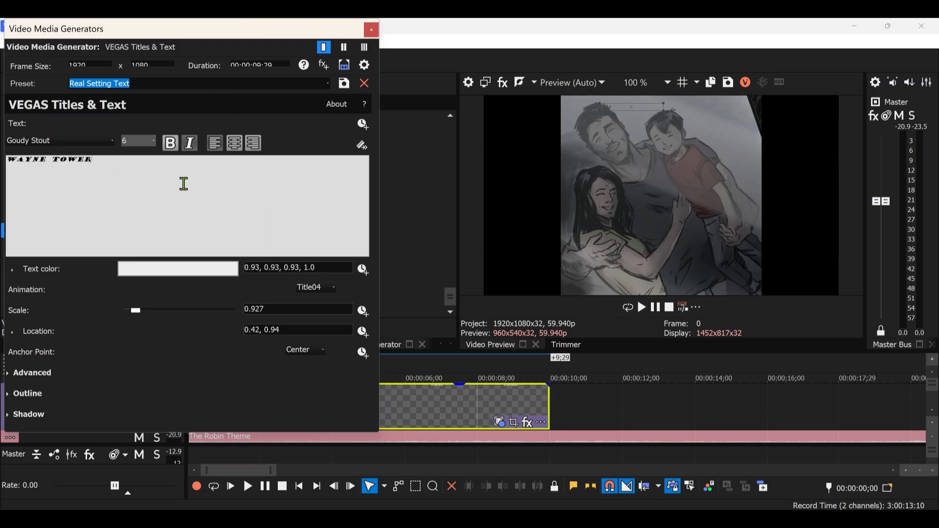
Step: Check the scene 35 heading in the Google Docs script, and in VEGAS Pro complete the title as WAYNE TOWER - RICHARD'S ROOM
key("alt+Tab")
scroll(391, 333, "up", 3)
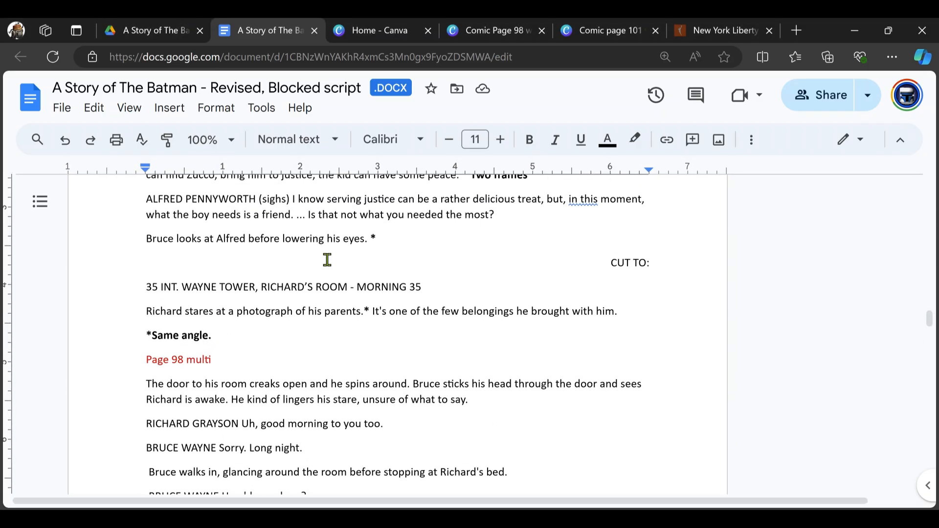
key("alt+Tab")
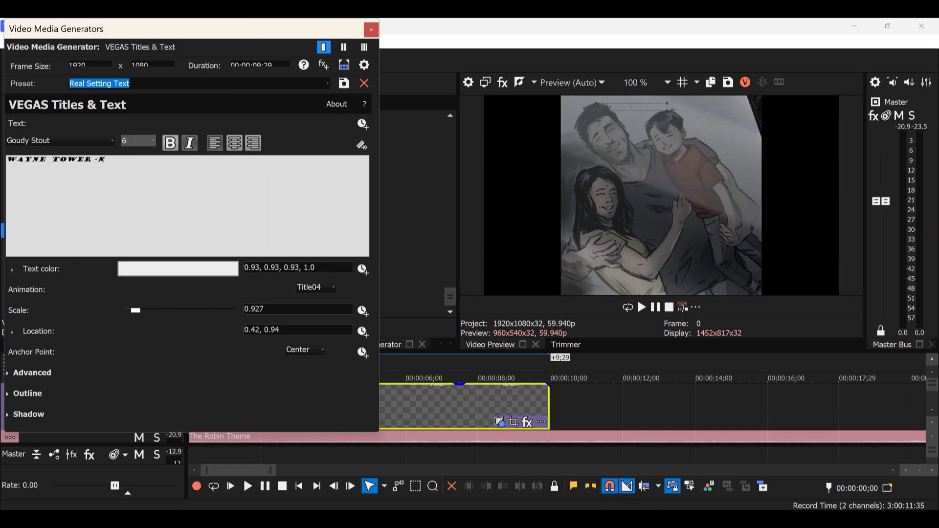
type("CHARD'S ROOM")
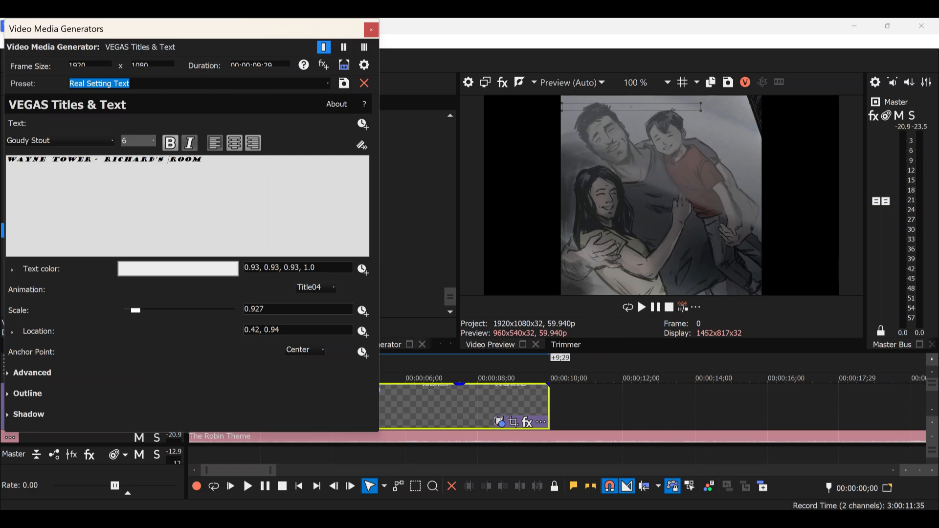
left_click(205, 165)
Step: Switch the Wayne Tower title event to hold its last frame instead of looping
left_click(404, 406)
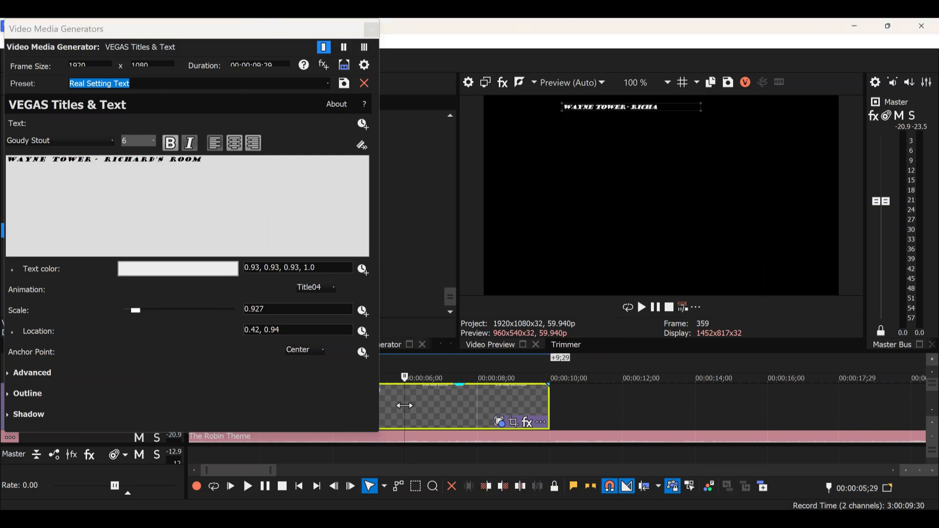
left_click(541, 424)
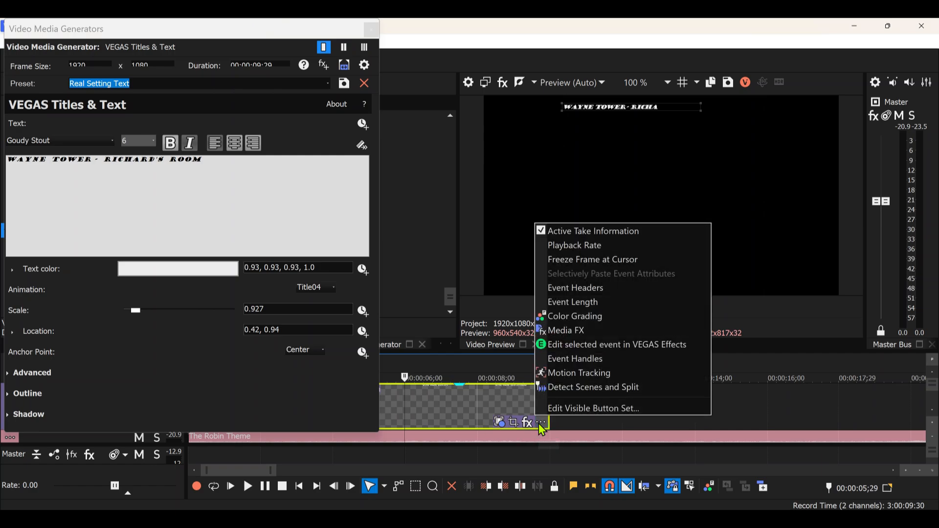
right_click(461, 416)
mouse_move(501, 420)
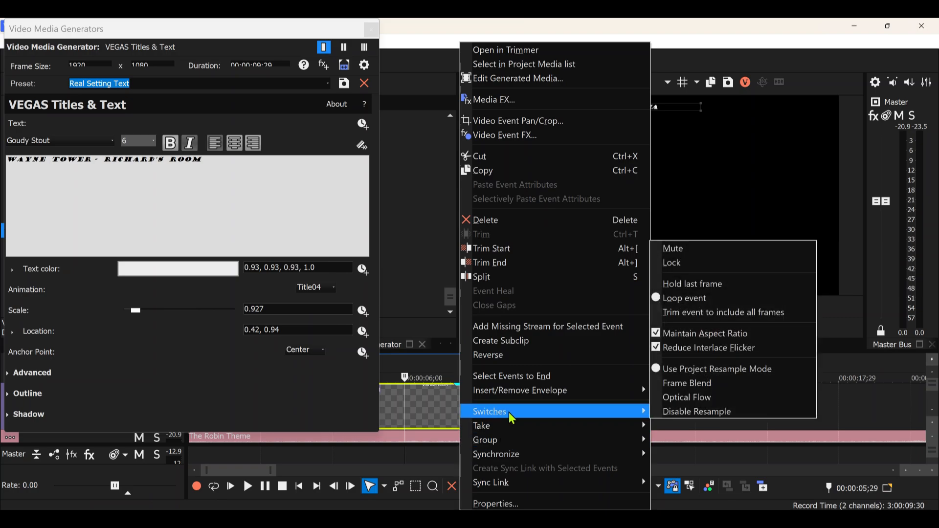
left_click(707, 284)
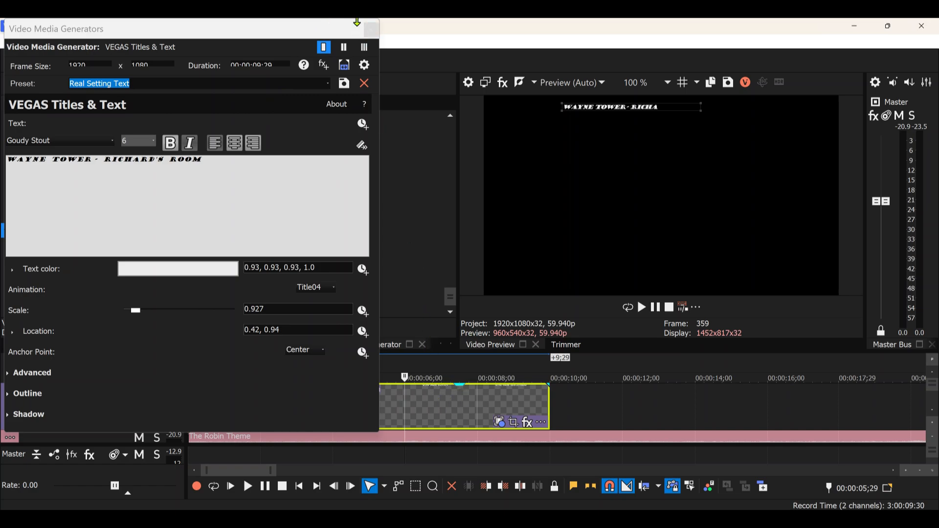
Step: Set the title event's playback rate to 2.000, move the generator window aside, and preview the title animation near the timeline start
left_click(540, 423)
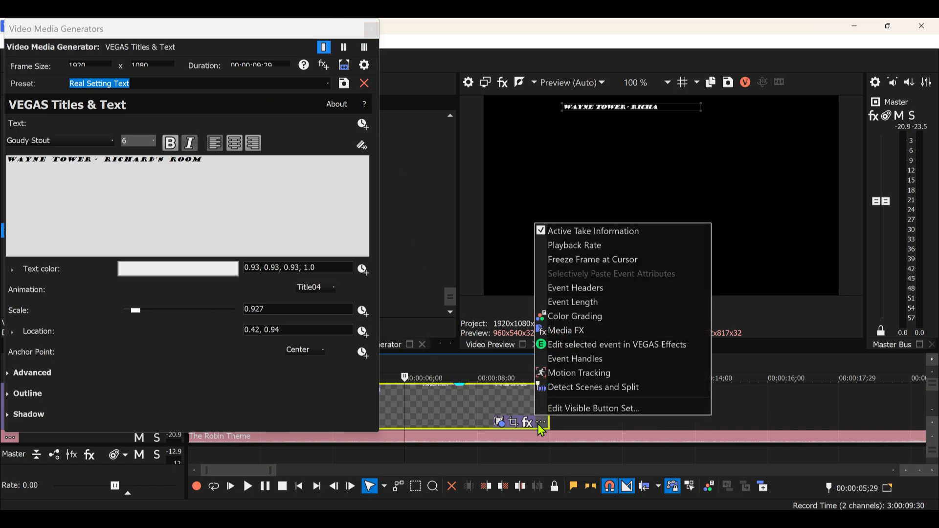
left_click(583, 243)
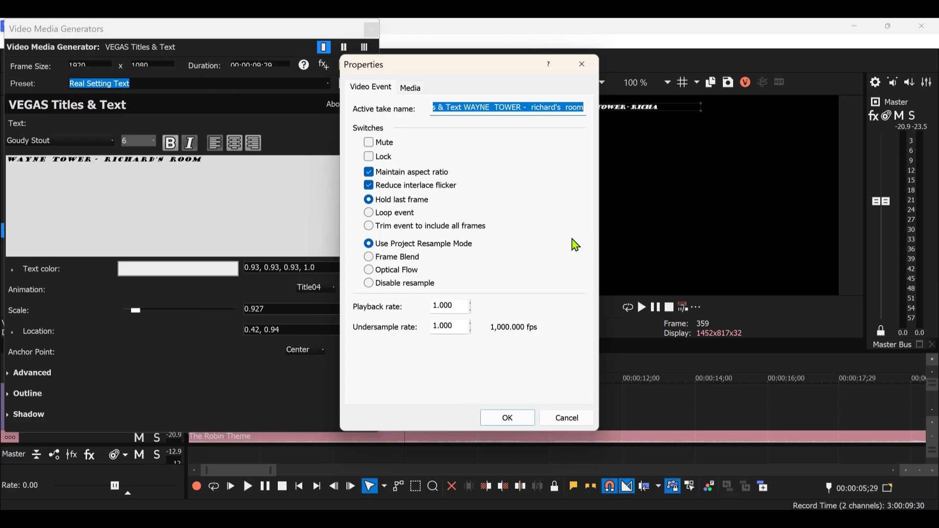
left_click(435, 306)
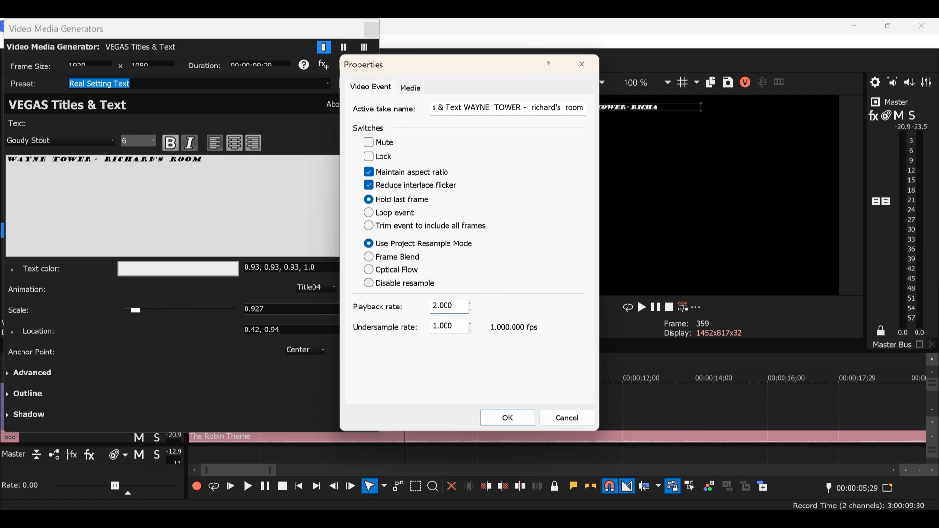
left_click(506, 419)
left_click_drag(104, 36, 696, 219)
left_click(226, 397)
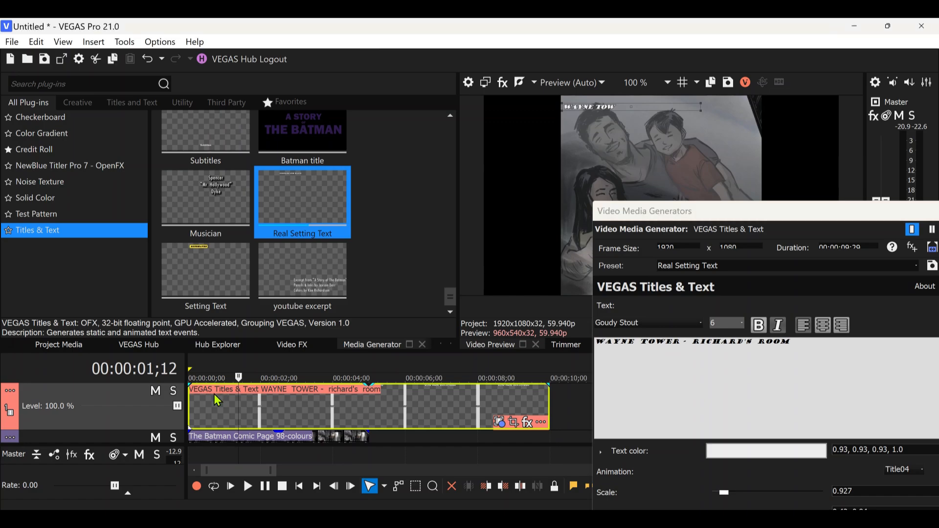
Step: Play the Wayne Tower title animation from the timeline start through its ending
key("Home")
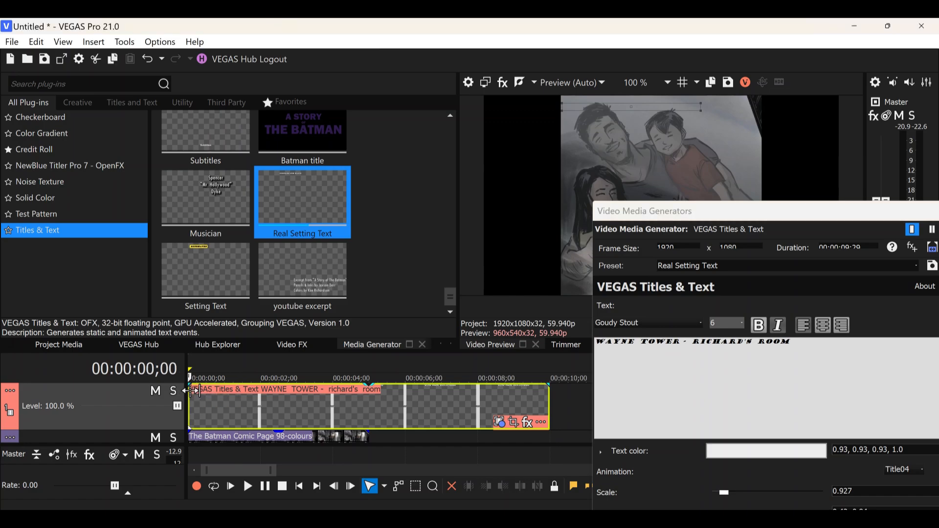
key("space")
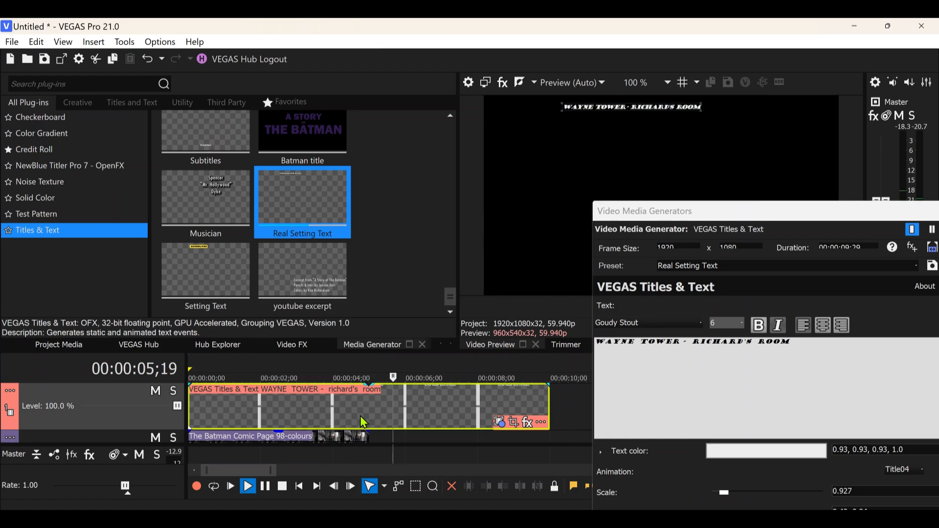
left_click(371, 398)
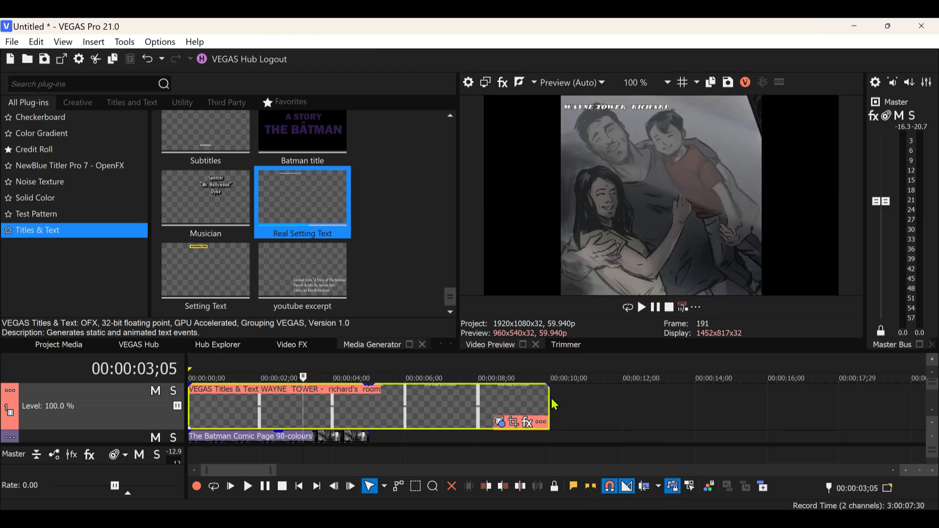
Step: Shorten the Wayne Tower title event to about 6.5 seconds and extend the comic page 98 event beneath it to match
left_click_drag(546, 406, 371, 394)
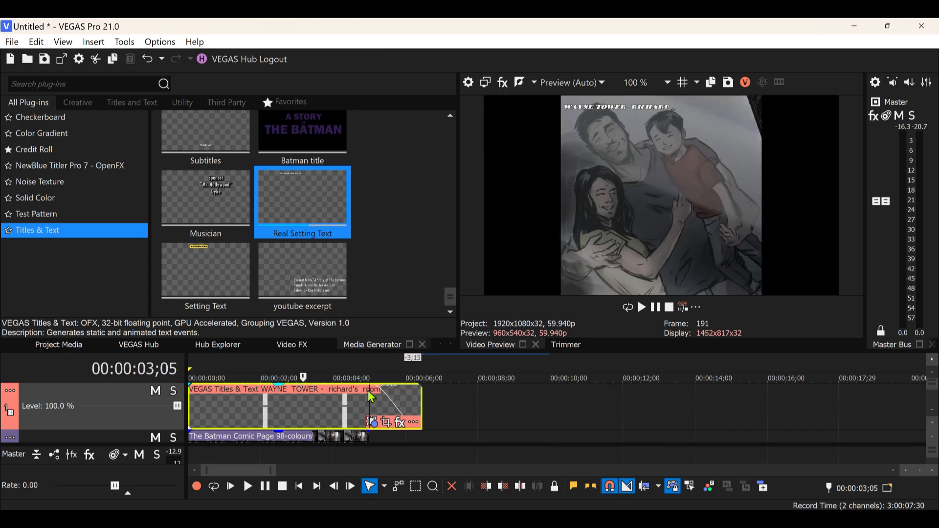
left_click(931, 410)
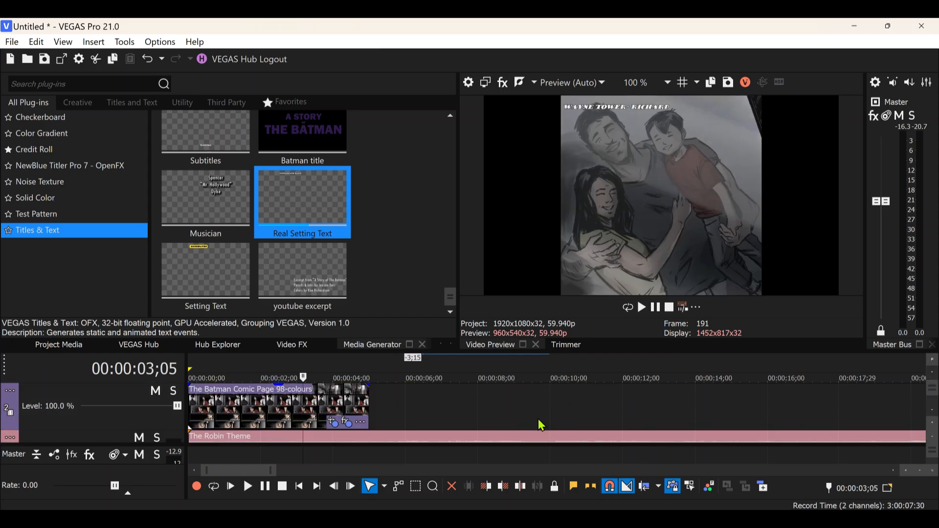
left_click_drag(368, 397, 423, 414)
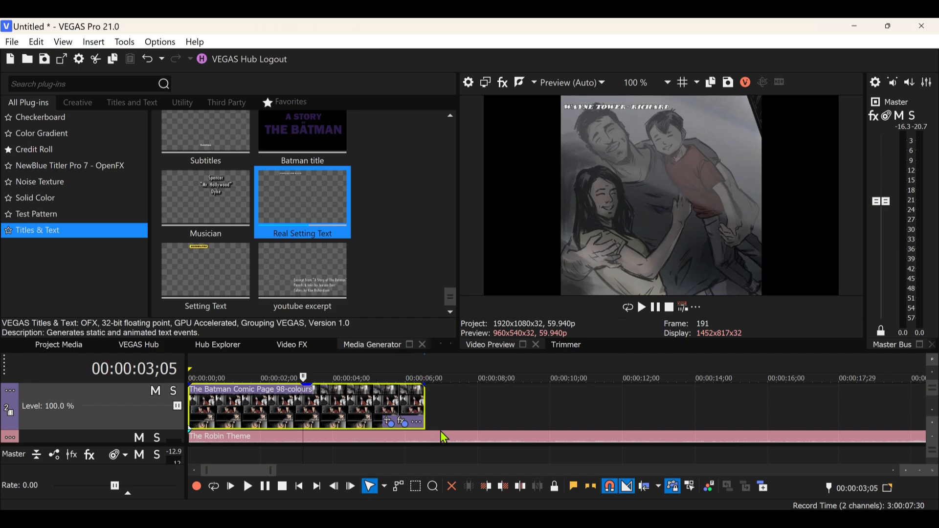
Step: Open Pan/Crop for the opening comic page 98 event and add a position keyframe at 00:00:05;05
left_click(414, 401)
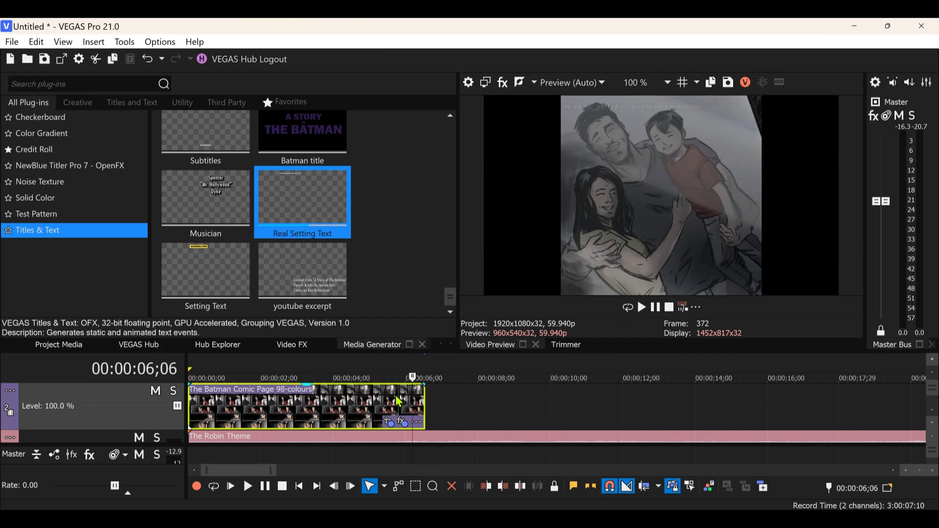
left_click(389, 421)
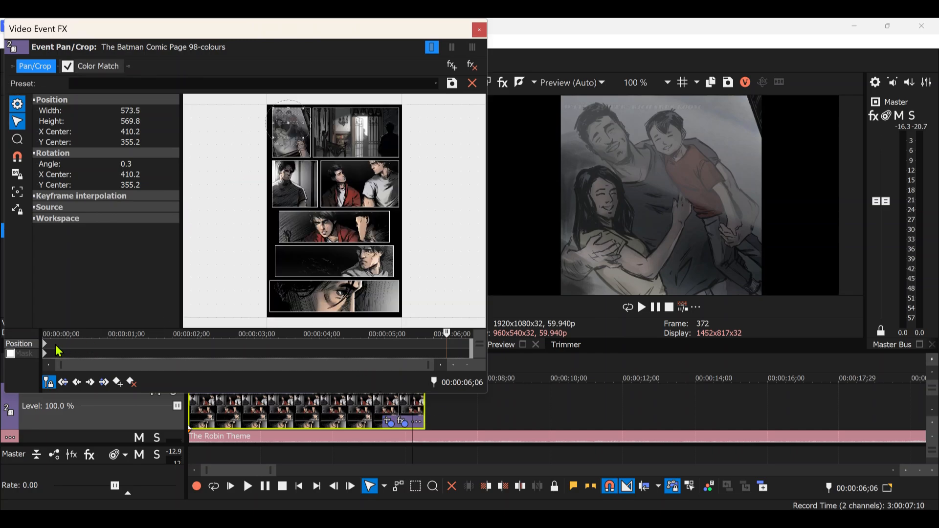
left_click(45, 348)
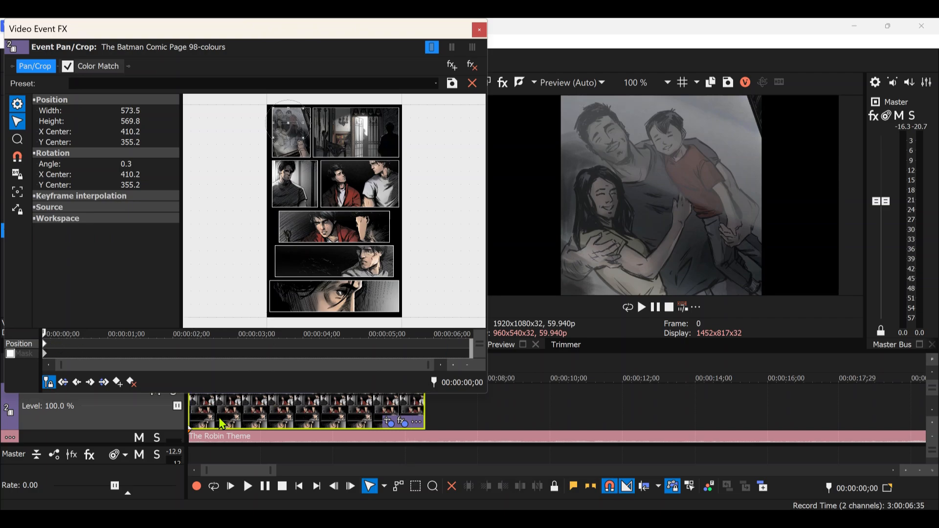
left_click(100, 343)
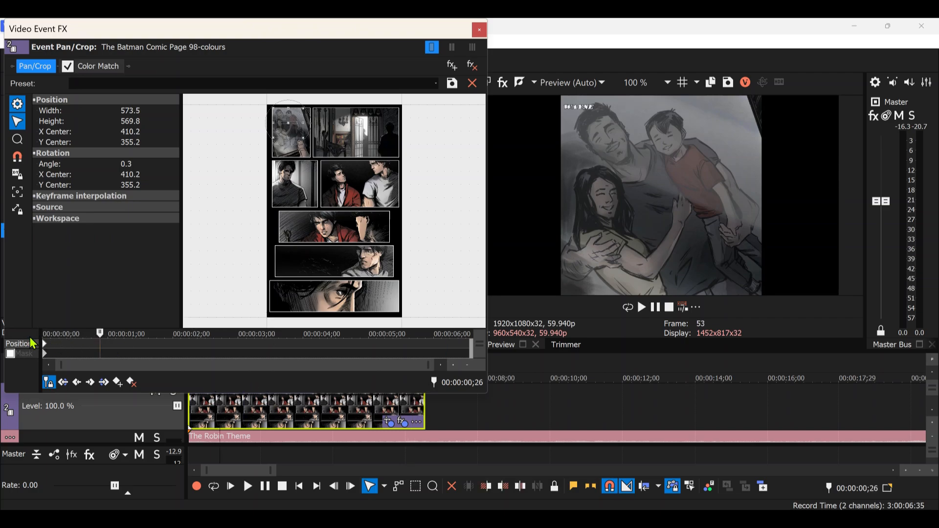
left_click(44, 349)
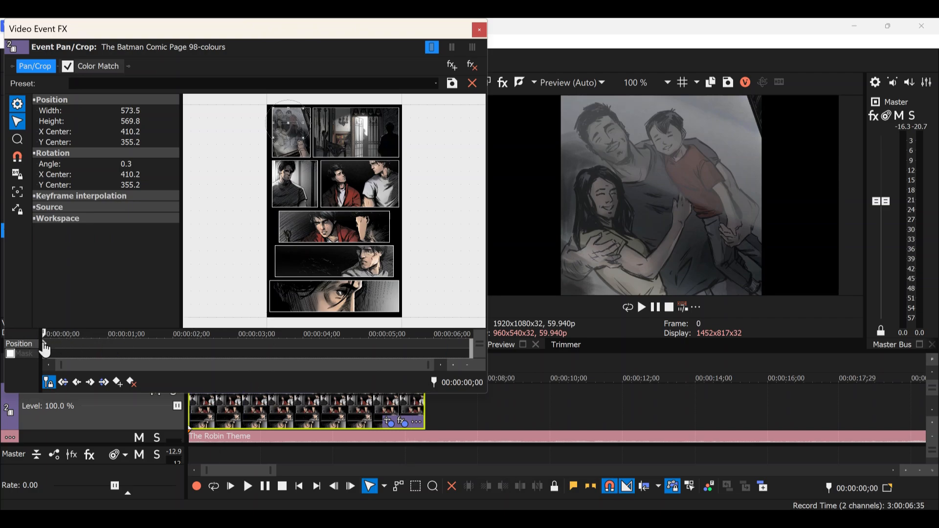
left_click(420, 405)
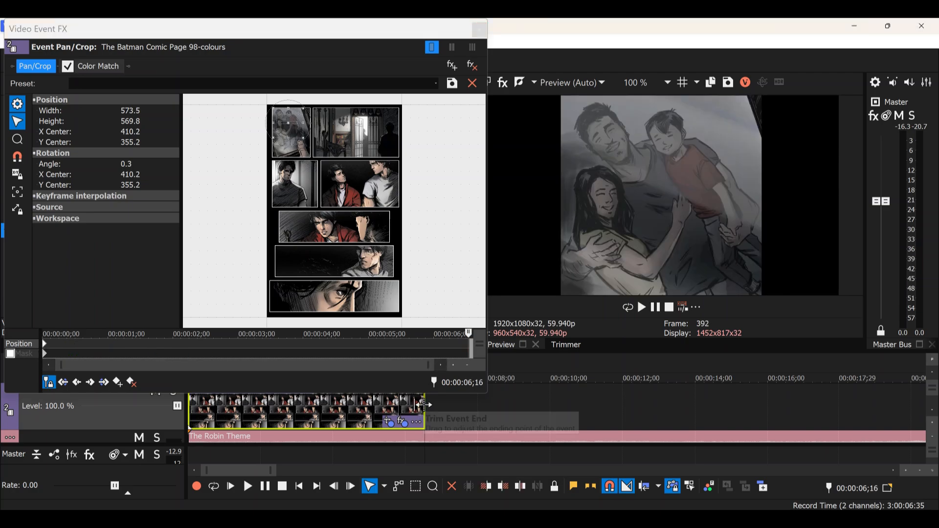
left_click(383, 348)
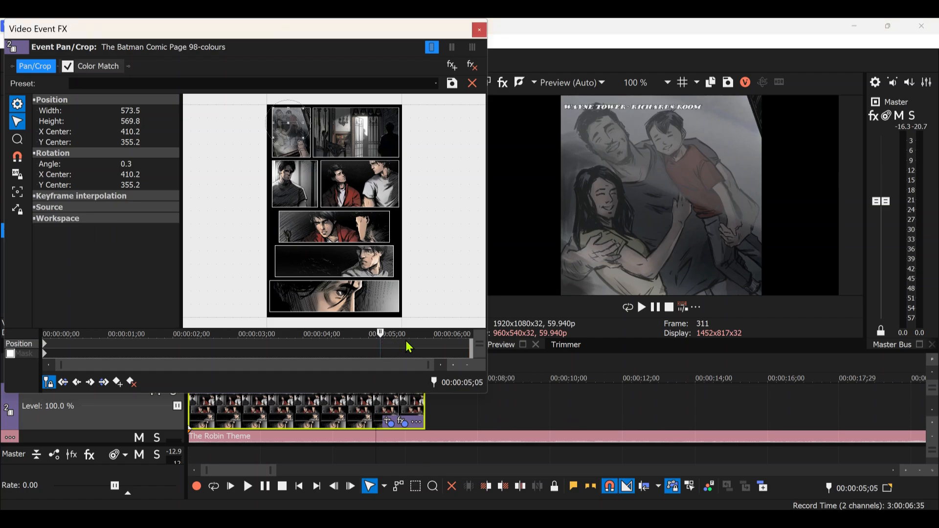
double_click(379, 352)
Step: Preview the title's ending, and shift the opening panel's crop frame downward at the end of its event
left_click(348, 402)
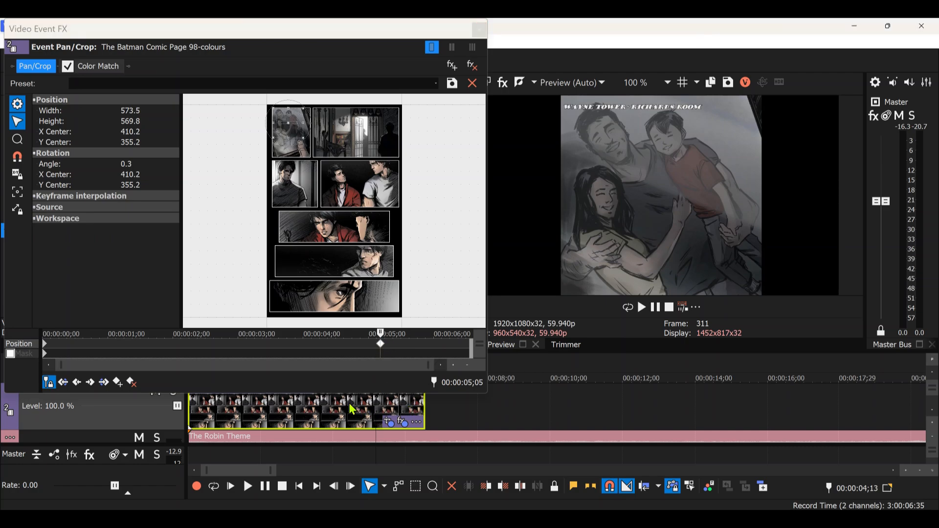
key("space")
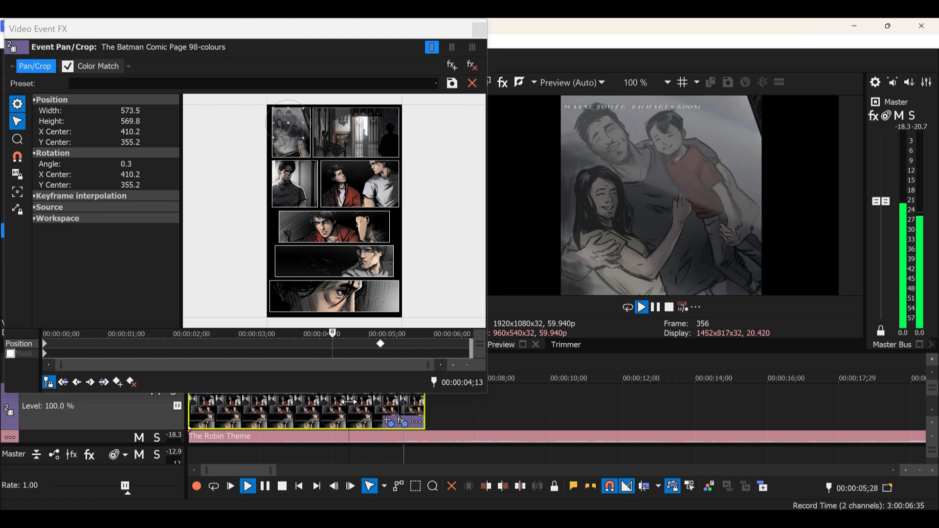
key("space")
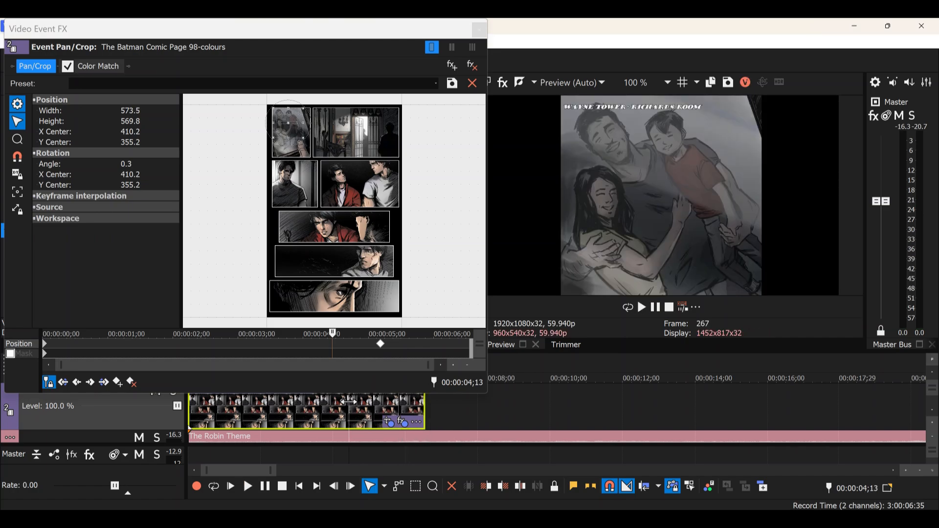
left_click(422, 401)
key("Left")
left_click_drag(303, 138, 307, 156)
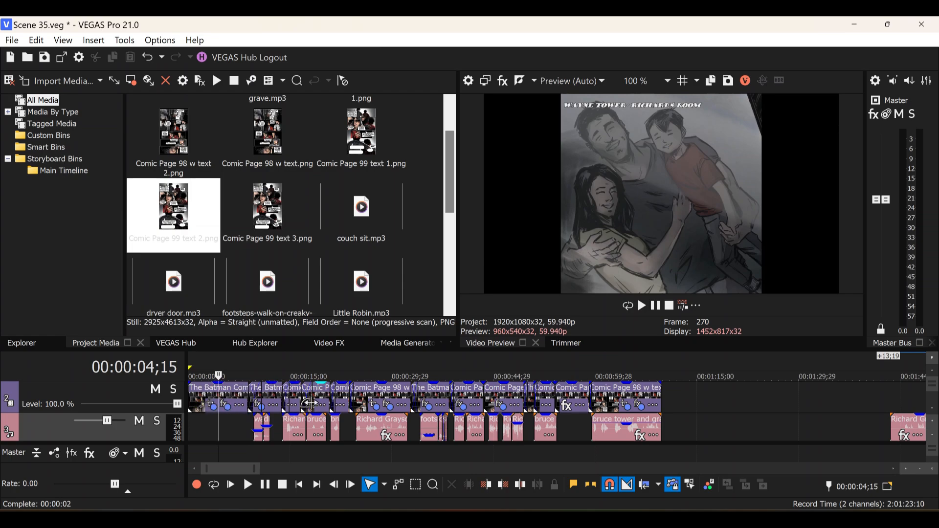
Step: Mark a time selection across the assembled Scene 35 timeline, from its start to the end of the last panel
double_click(491, 406)
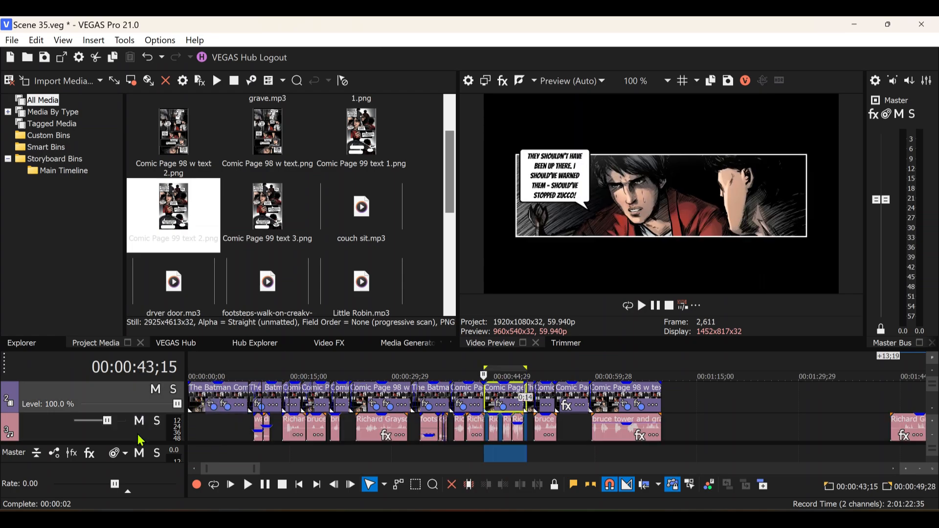
left_click(200, 428)
left_click_drag(192, 428, 657, 394)
Step: Review the closing Hindsight and Fear panels, and play the start of Richard's voice line about nightmares
left_click(581, 411)
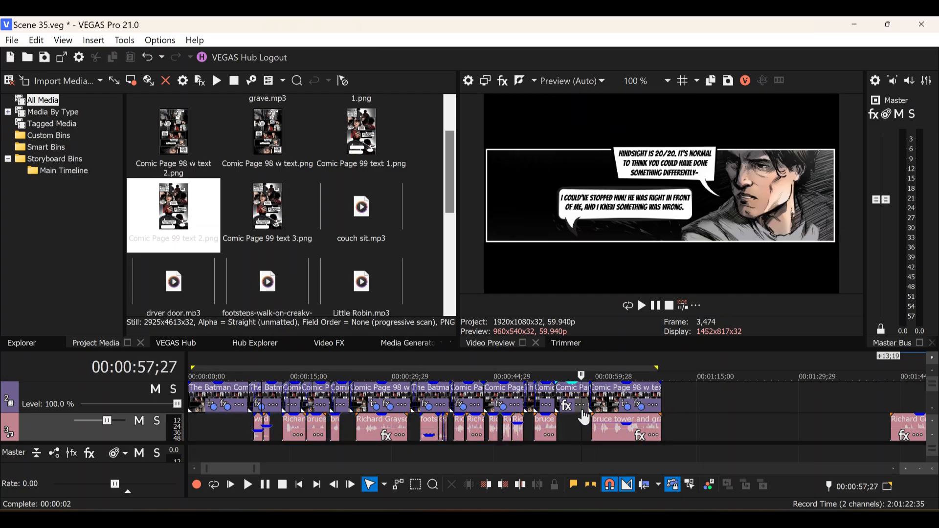
left_click(621, 396)
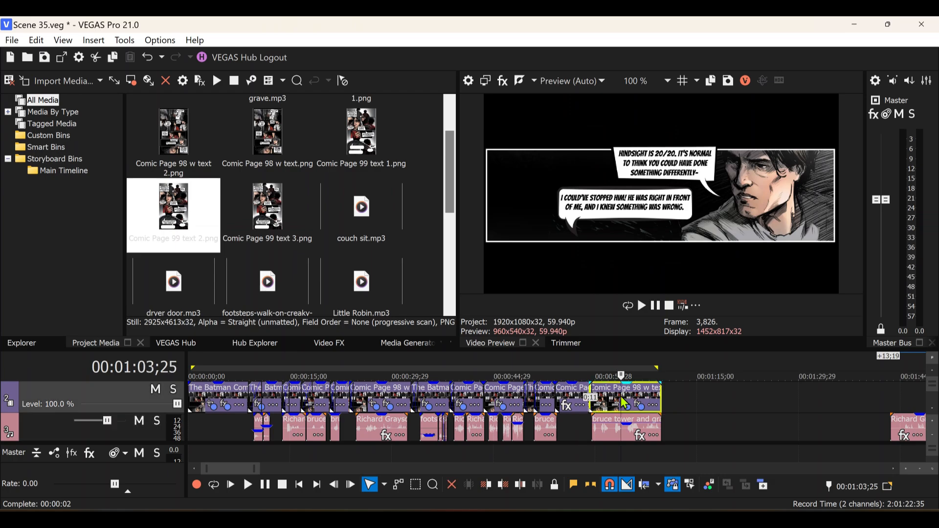
left_click(615, 397)
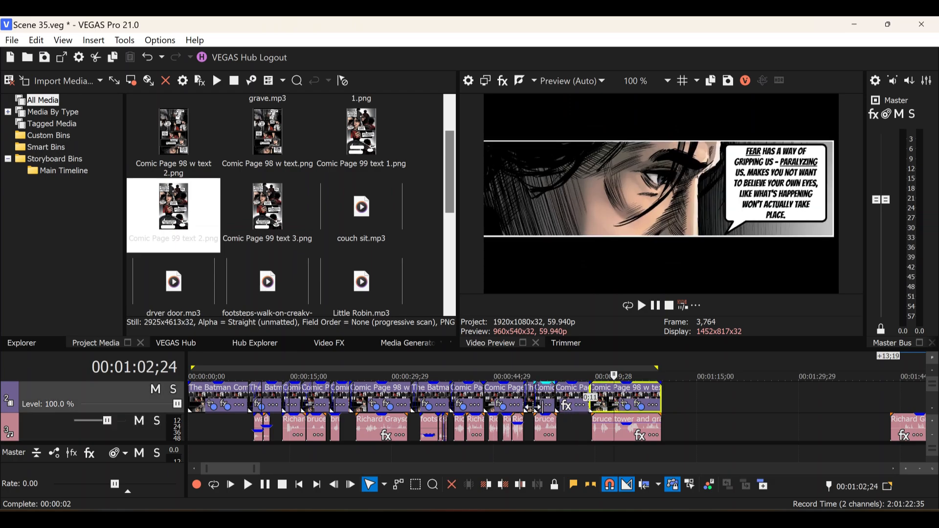
left_click(356, 423)
key("space")
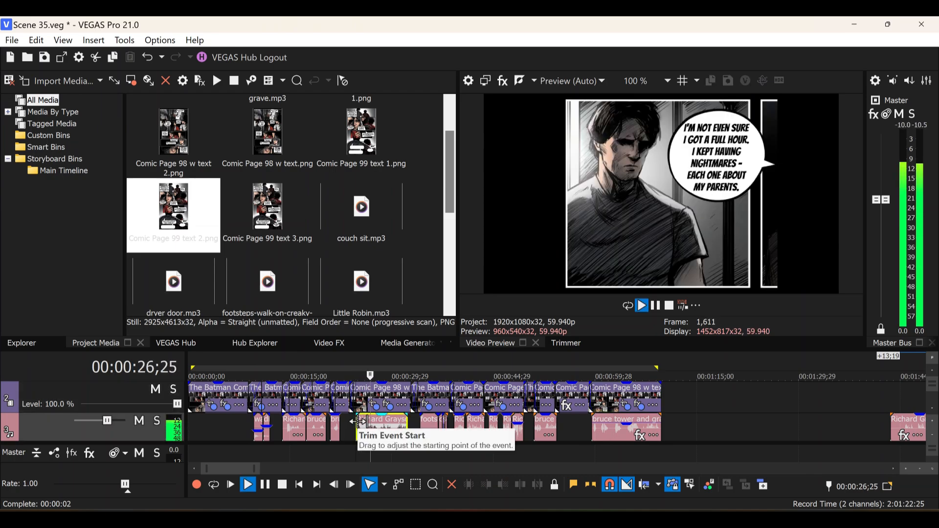
key("space")
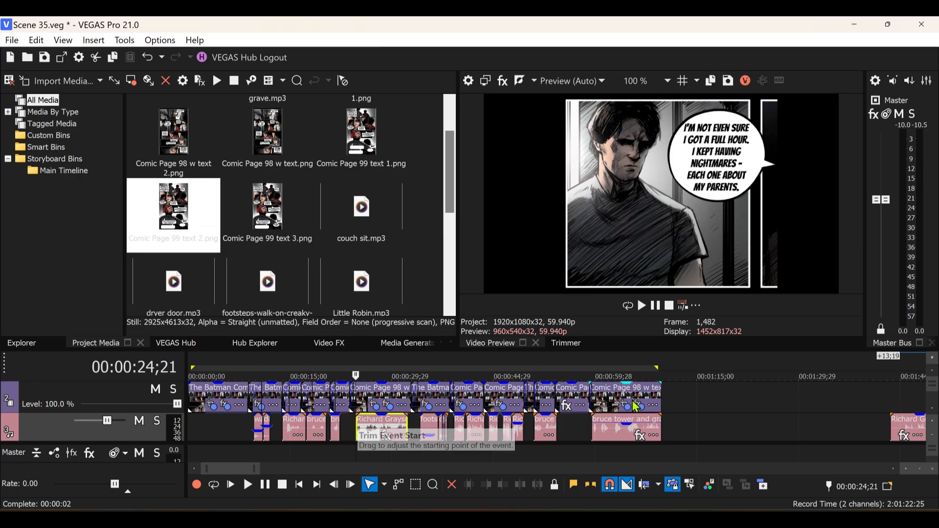
left_click(609, 399)
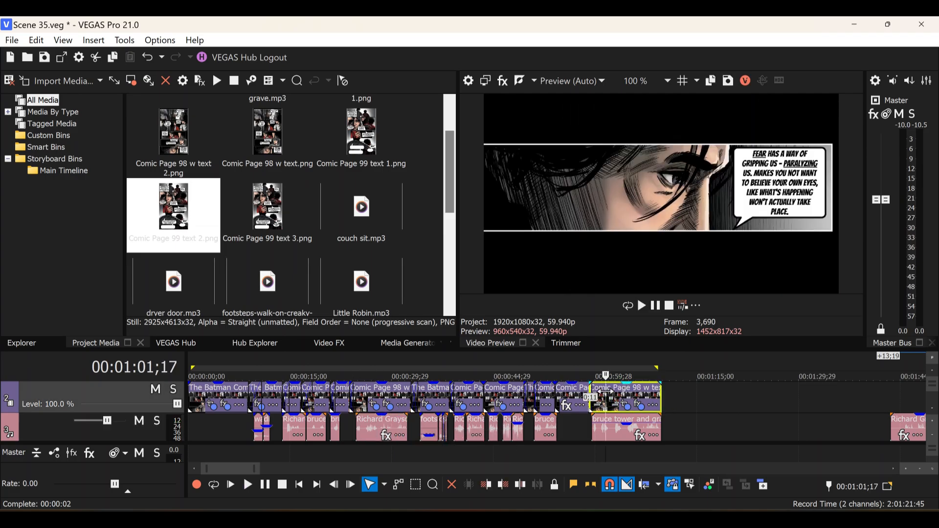
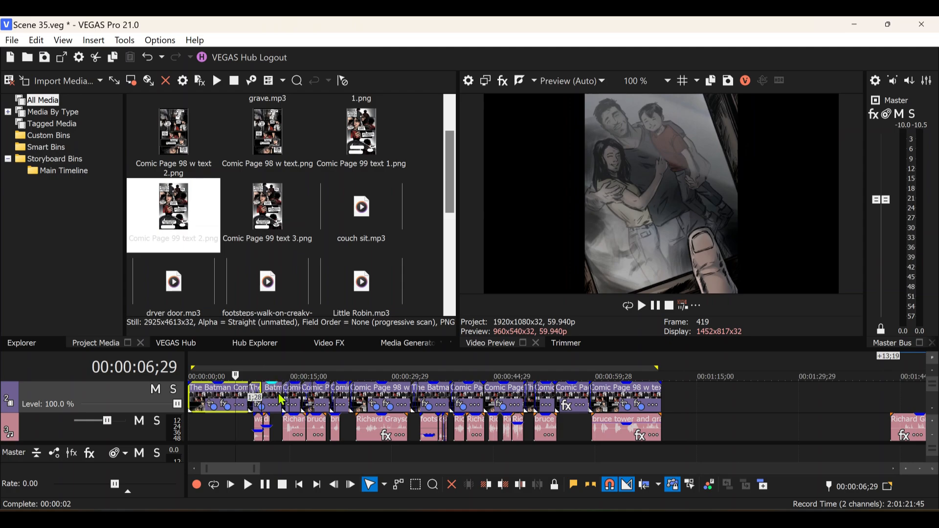
Step: Examine the opening event's Pan/Crop keyframes, and play the crossfade from the family photo into the gate panel
left_click(224, 405)
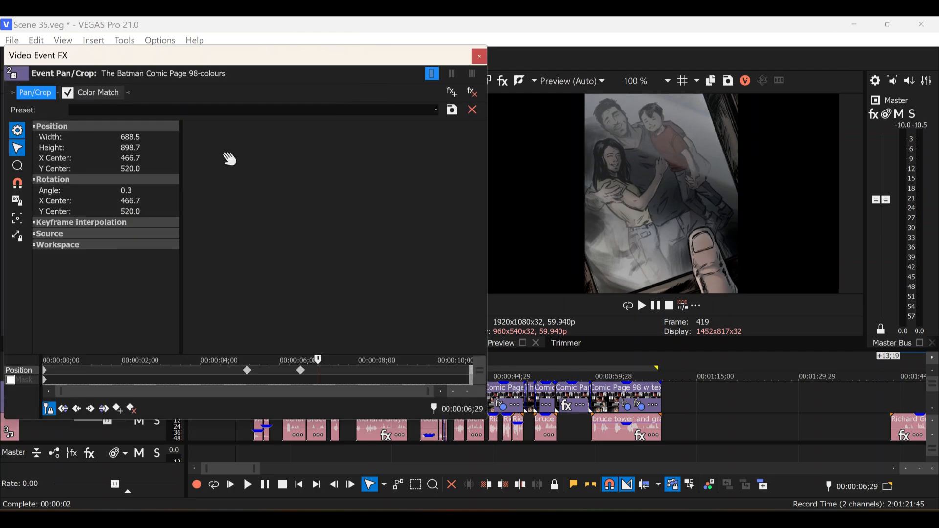
left_click(480, 57)
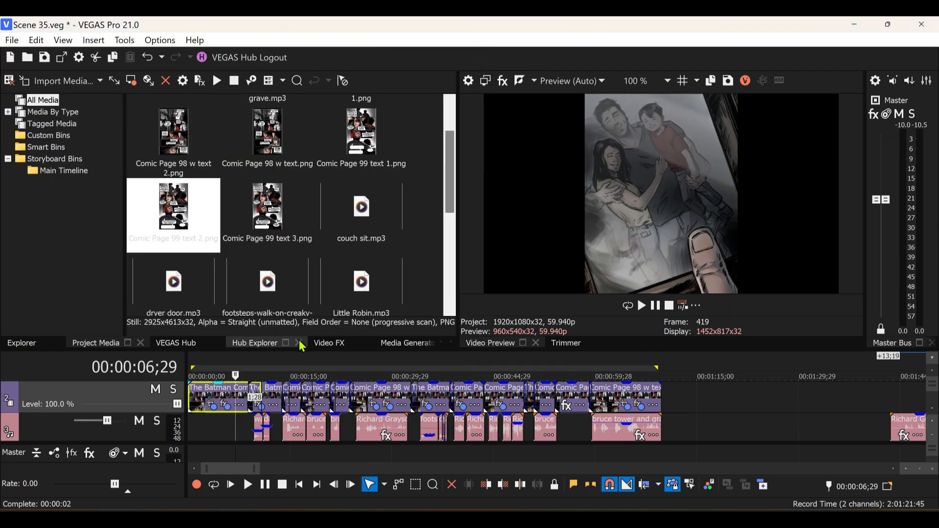
left_click(266, 399)
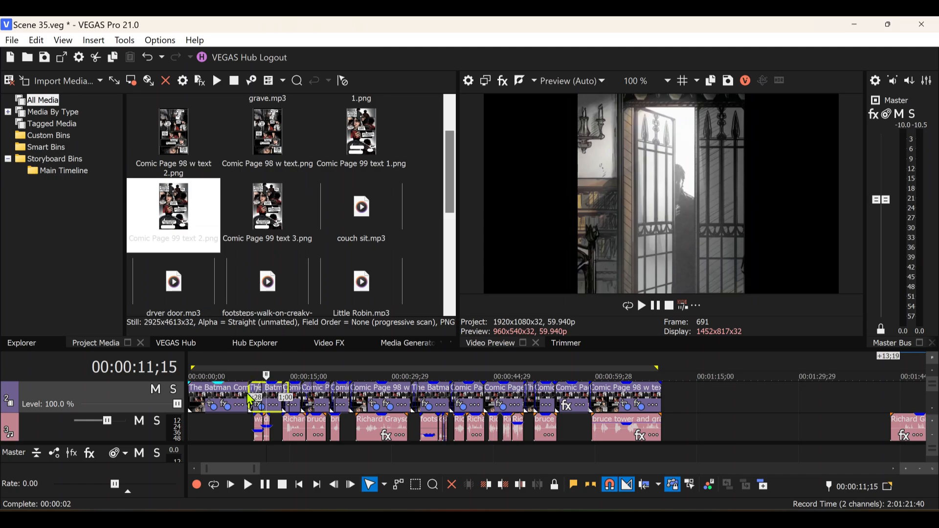
left_click(250, 399)
key("space")
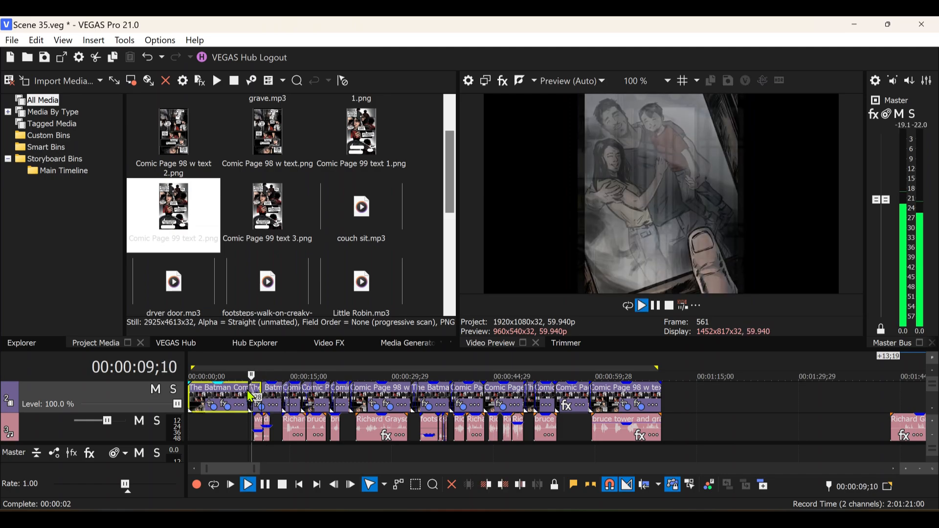
key("space")
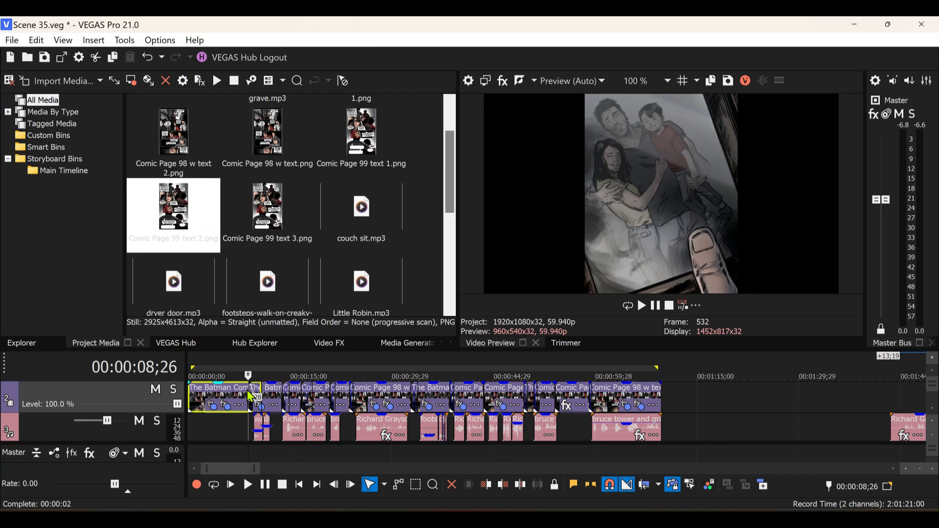
Step: Play the crossfades at the end of the Zucco panel and the "Uh, good morning to you too?" panel
left_click(525, 393)
key("space")
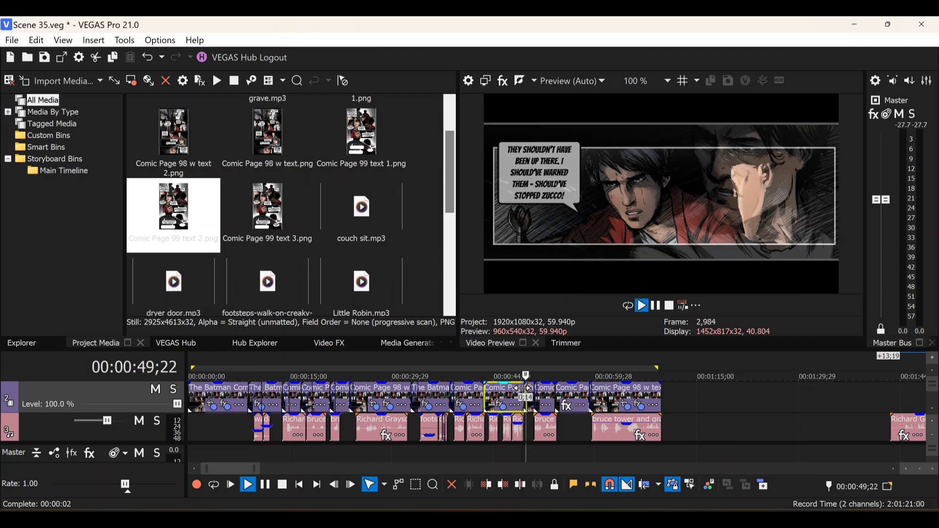
key("space")
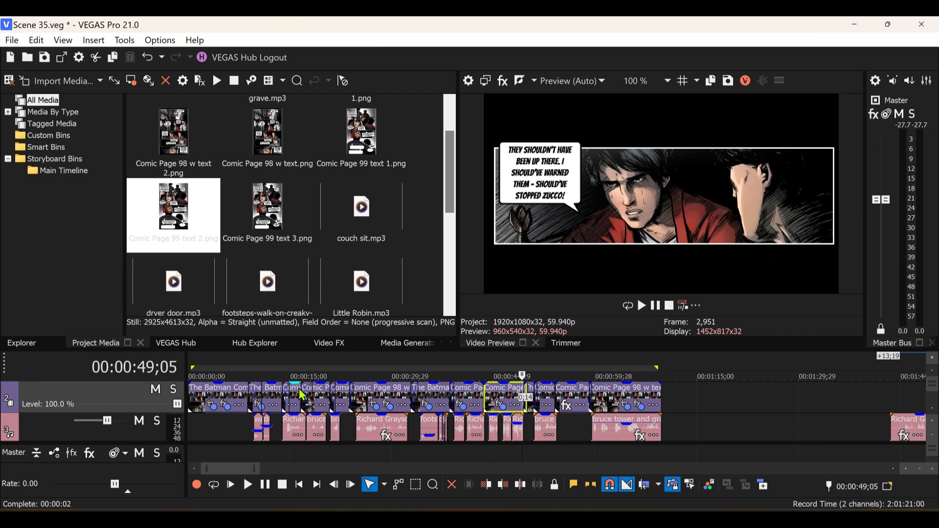
left_click(300, 393)
key("space")
key("space")
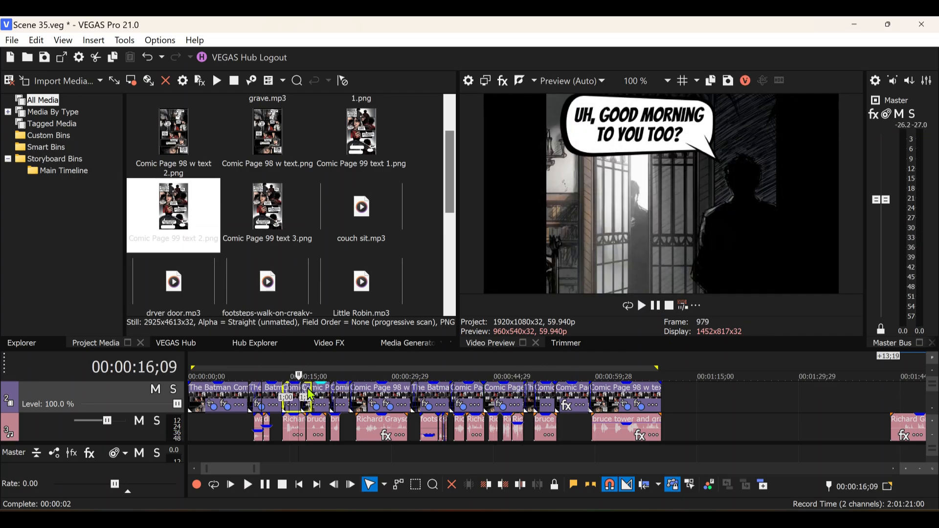
Step: Look up the option for inserting another transition at the end of the "good morning" panel, and return to the Hindsight panel
right_click(310, 395)
mouse_move(469, 51)
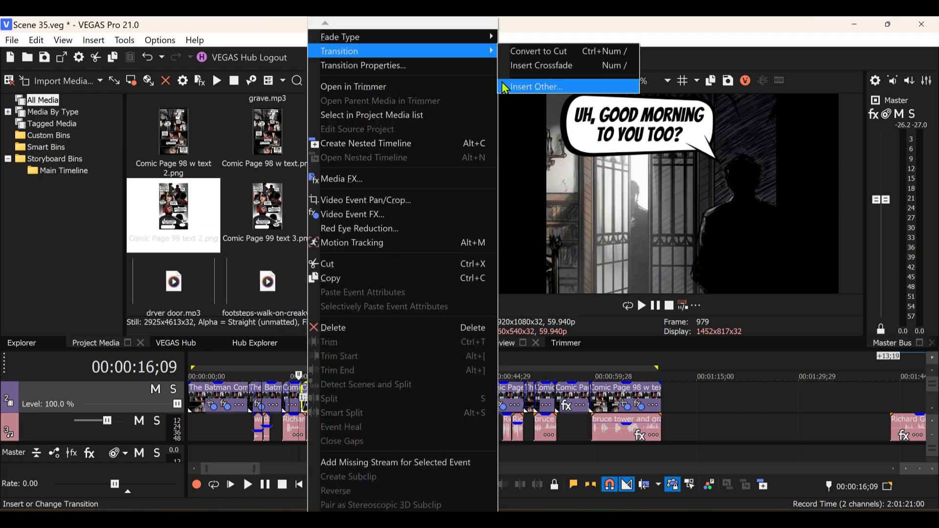
left_click(585, 413)
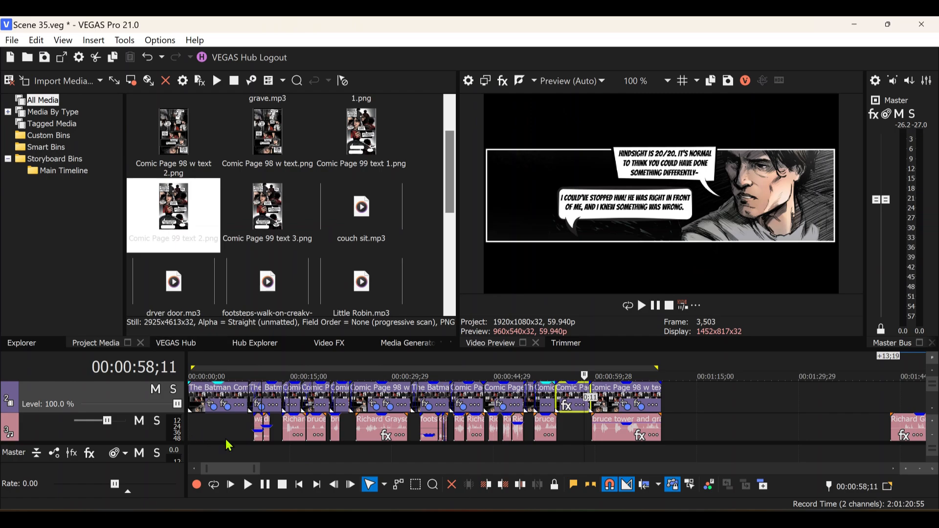
Step: Check the nightmares and gate panels, and play part of Richard's "Uh, good morning to you too?" line
left_click(367, 399)
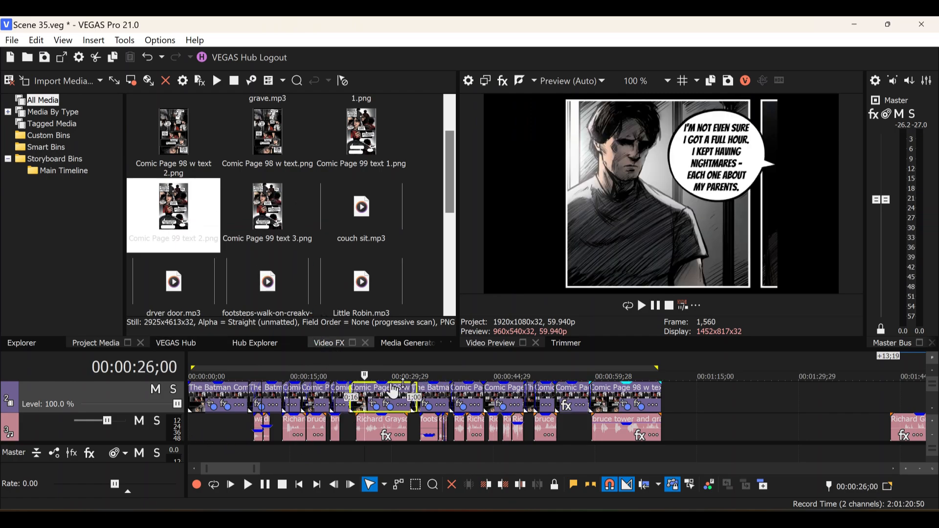
left_click(349, 420)
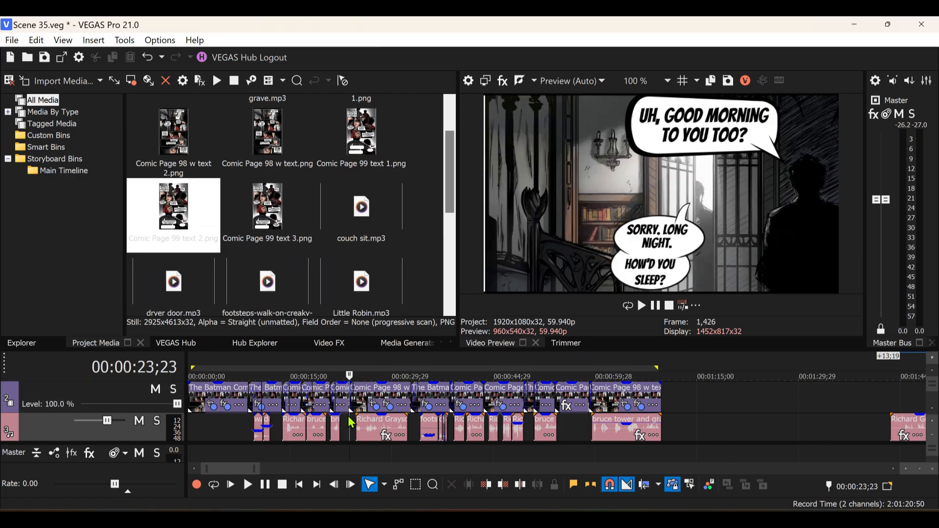
left_click(322, 430)
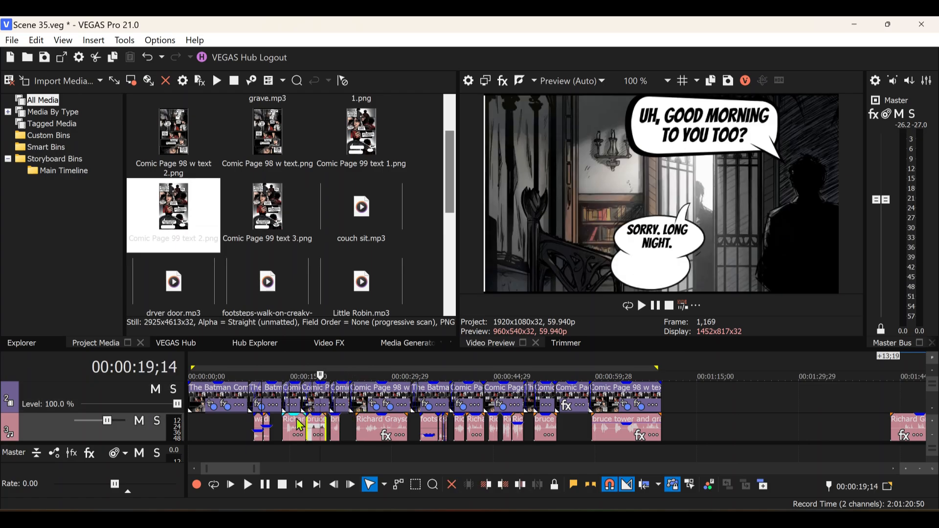
left_click(296, 423)
key("space")
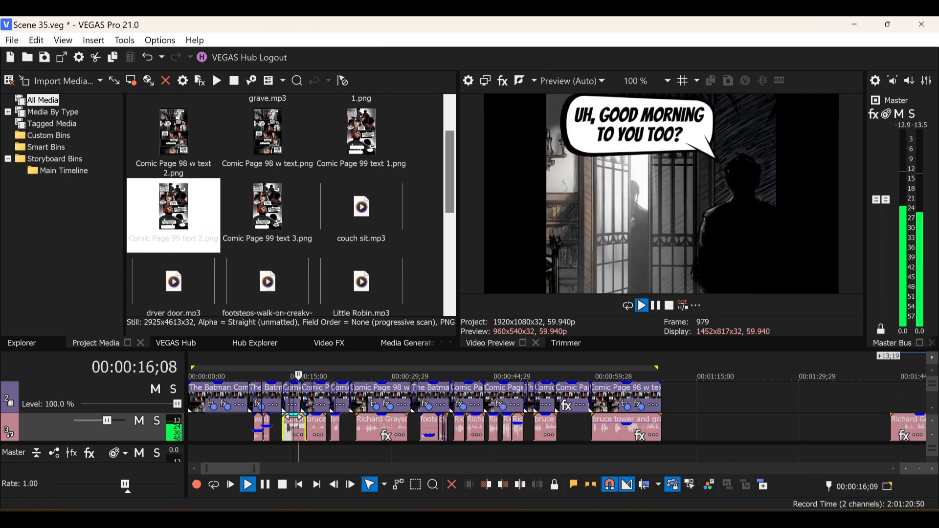
key("space")
Step: Play from the open gate panel through the "good morning" line to Bruce's "Sorry. Long night." reply
left_click(273, 420)
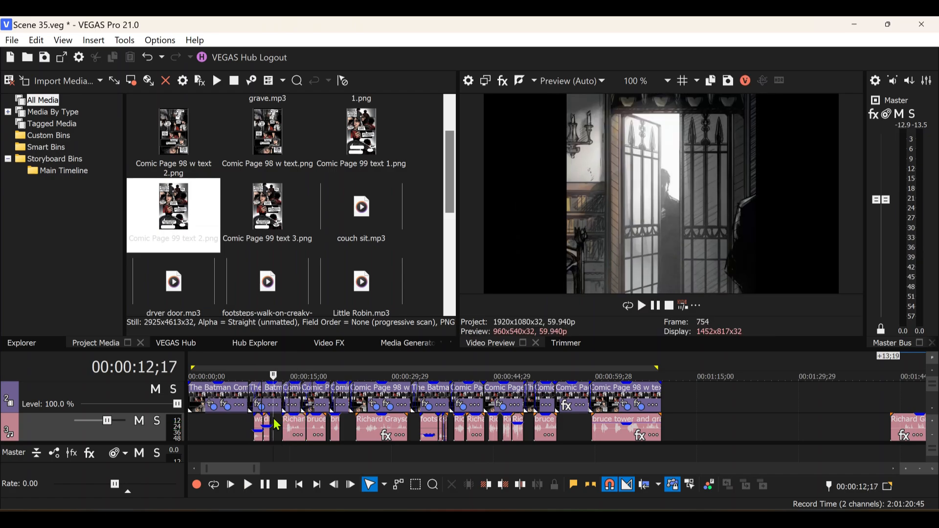
key("space")
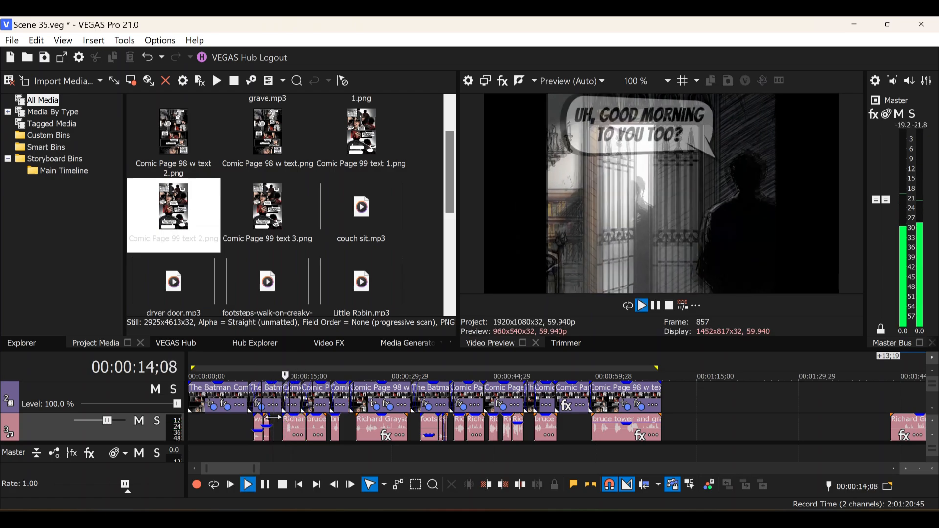
key("space")
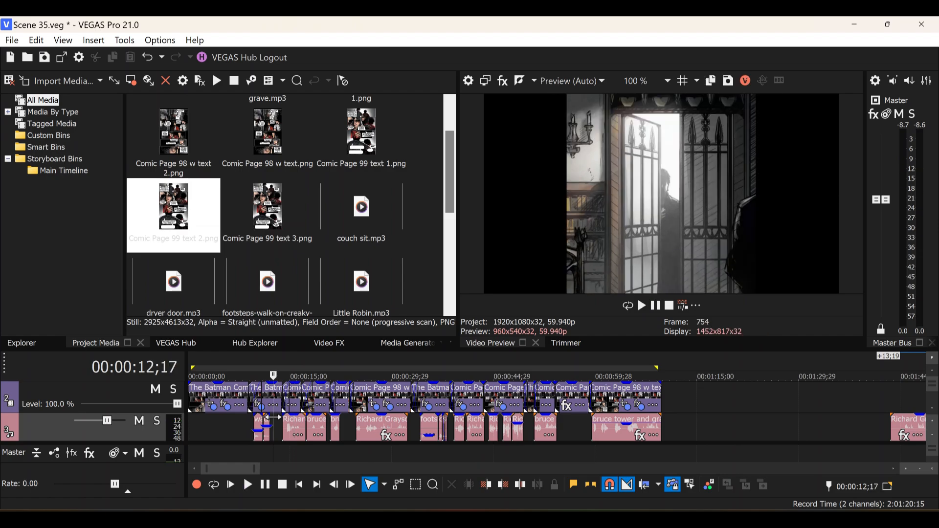
key("space")
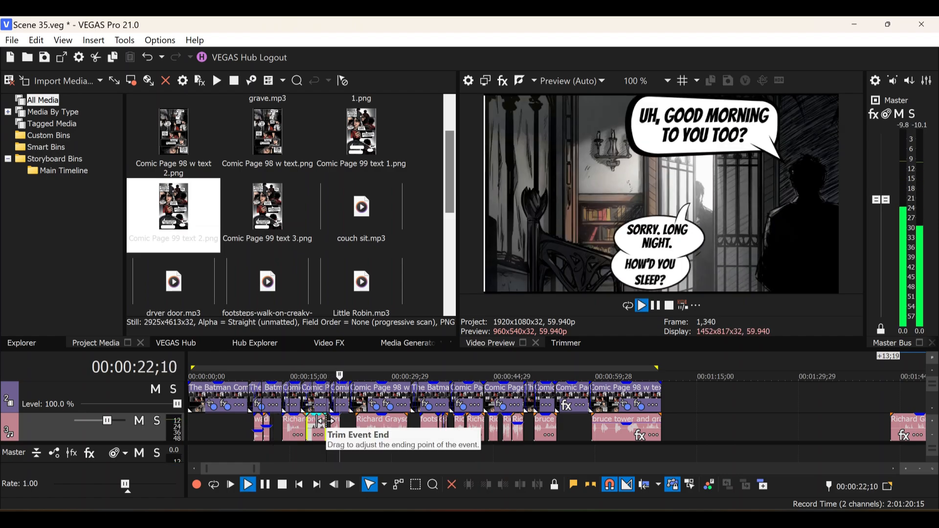
key("space")
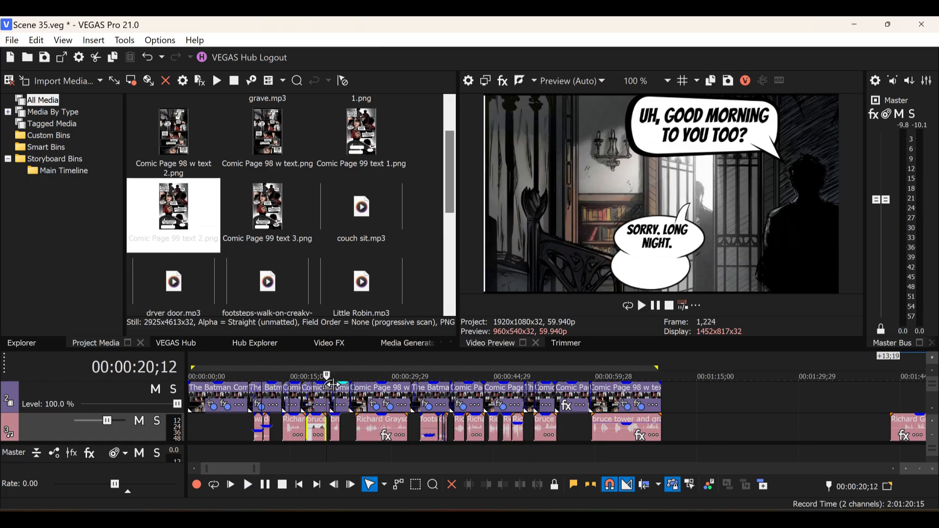
Step: Place The Batman Comic Page 99-colours and Comic Page 99 text 1.png after the Fear panel on the video track, and compare them
key("alt+Tab")
left_click(679, 399)
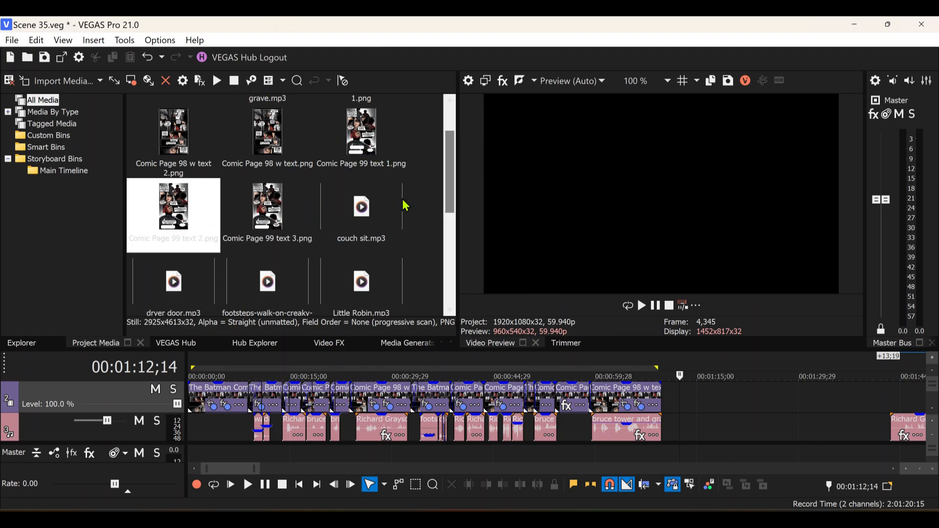
left_click_drag(454, 181, 429, 96)
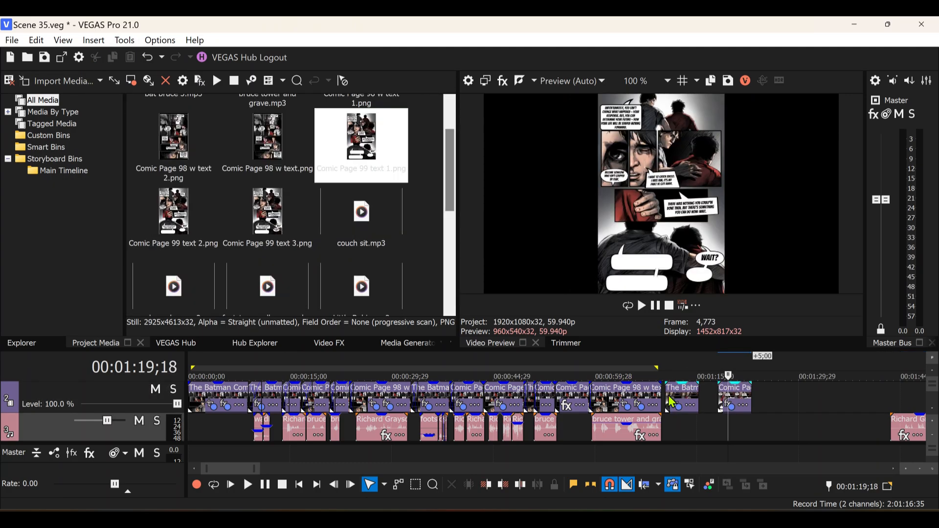
left_click(668, 399)
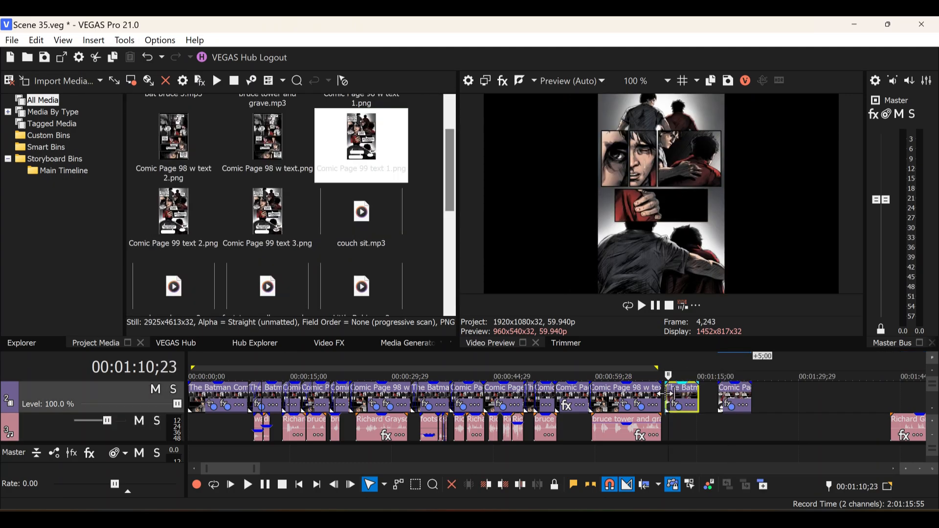
left_click(669, 394)
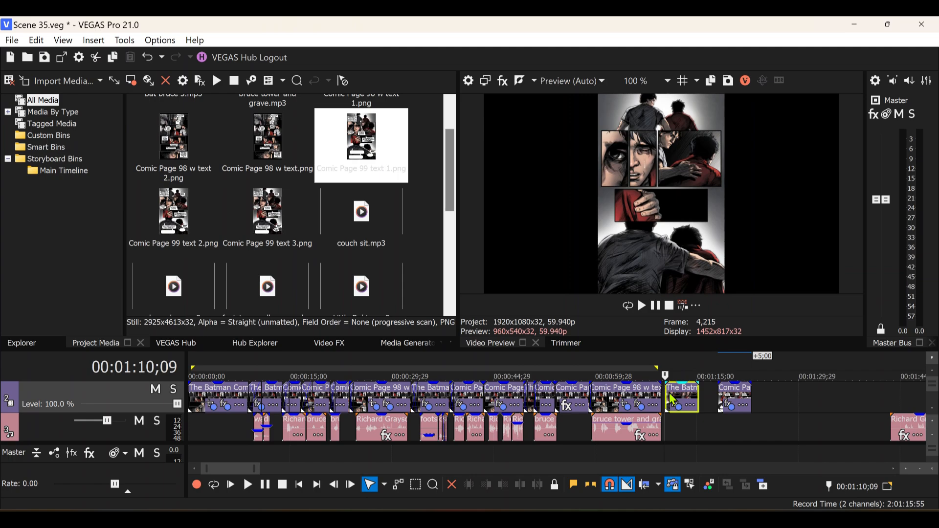
left_click(727, 400)
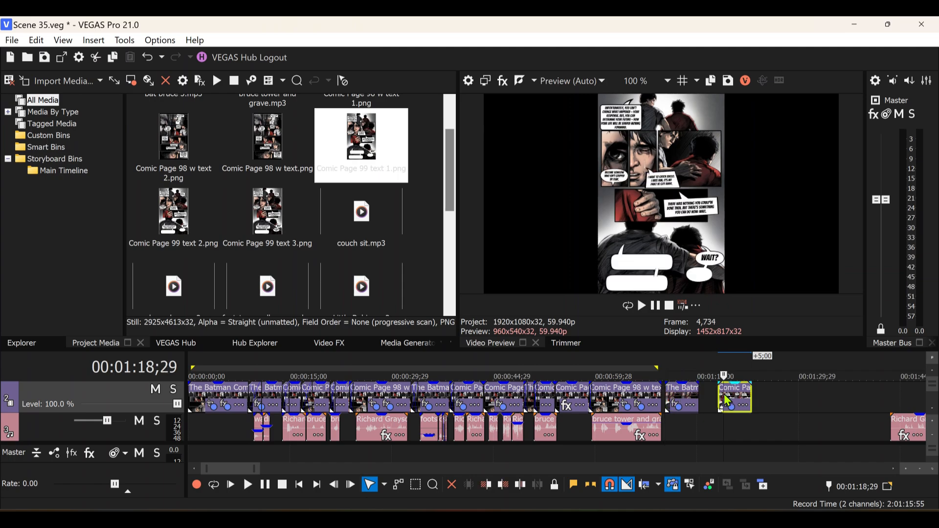
Step: Crop the Comic Page 99-colours event to the page's top panel with Event Pan/Crop, 2,600 wide and 743.4 high
left_click(667, 396)
right_click(676, 397)
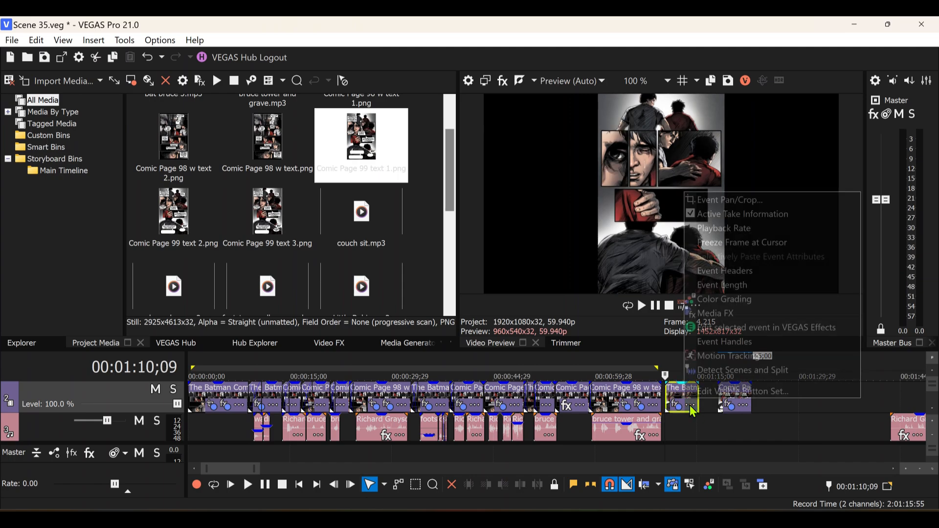
left_click(710, 201)
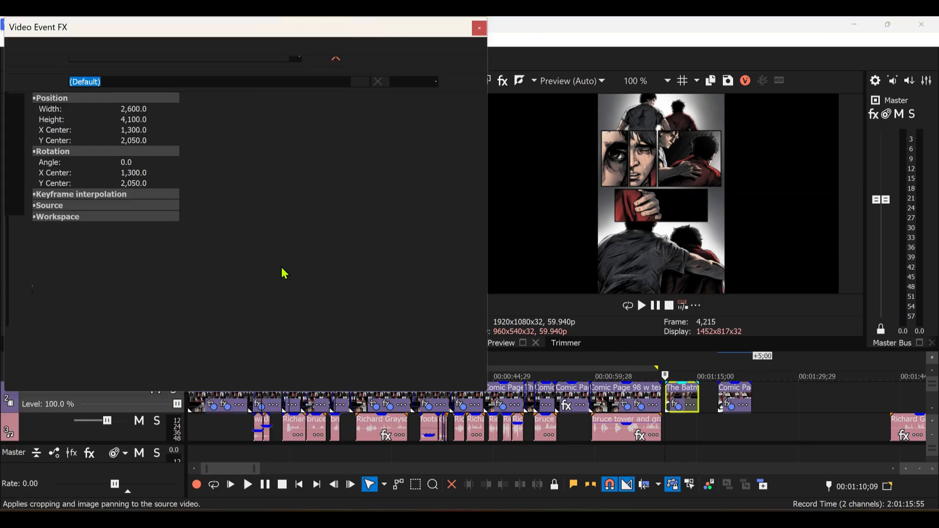
left_click_drag(331, 315, 344, 139)
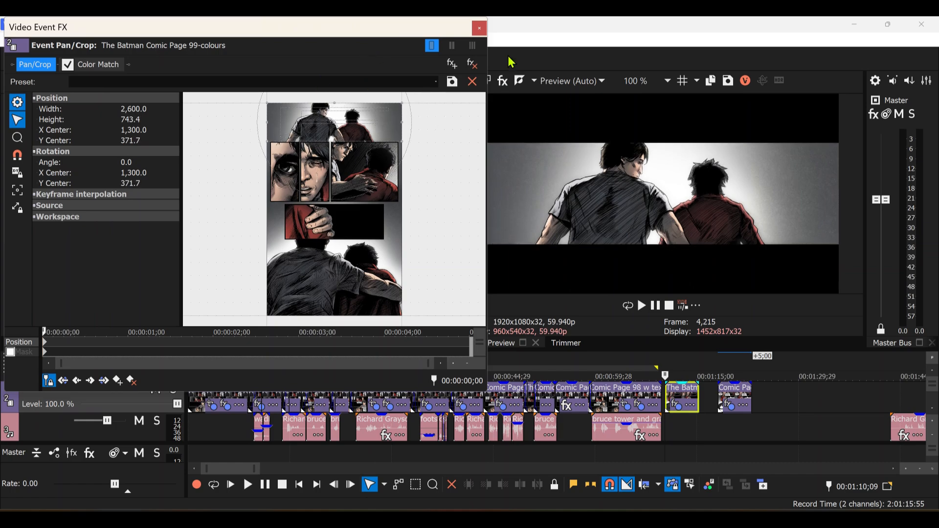
left_click(478, 28)
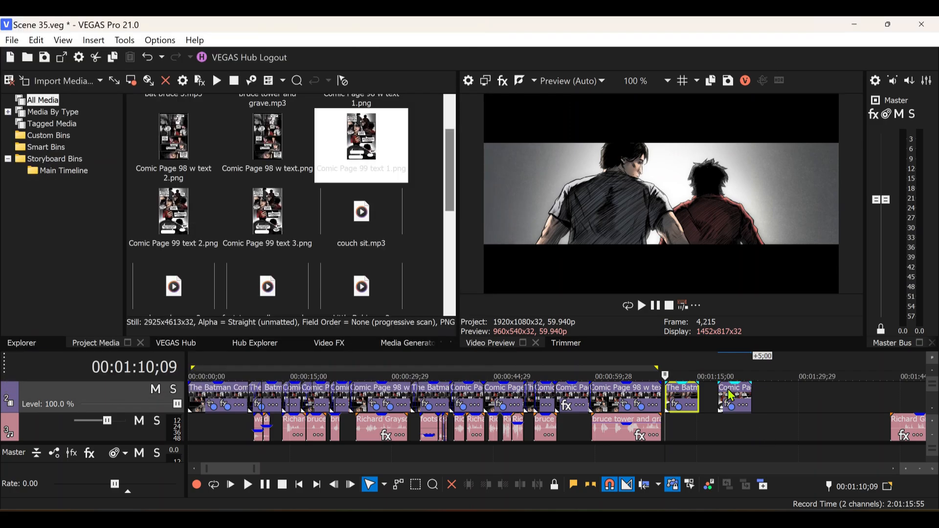
Step: Move the Comic Page 99 text 1 event closer to the colours event, and crop it to the same top panel
left_click_drag(736, 397, 723, 397)
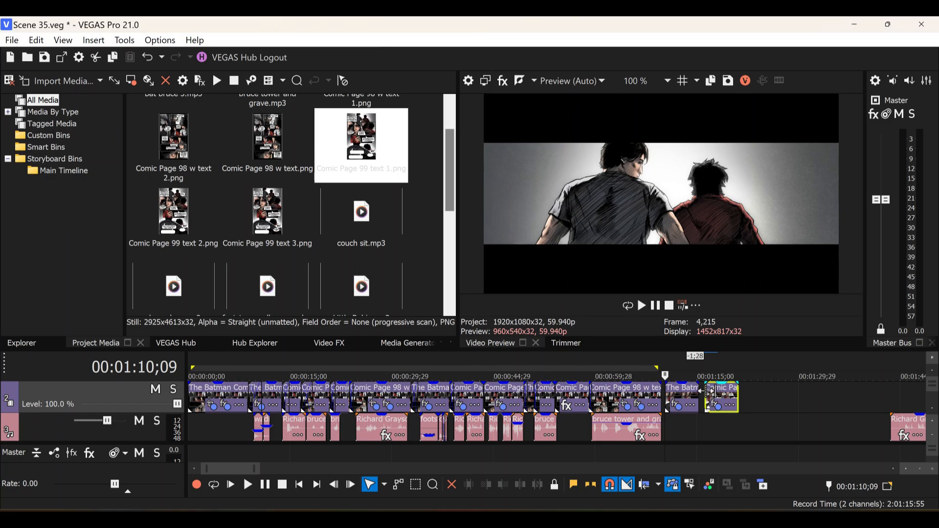
left_click(712, 391)
left_click(729, 405)
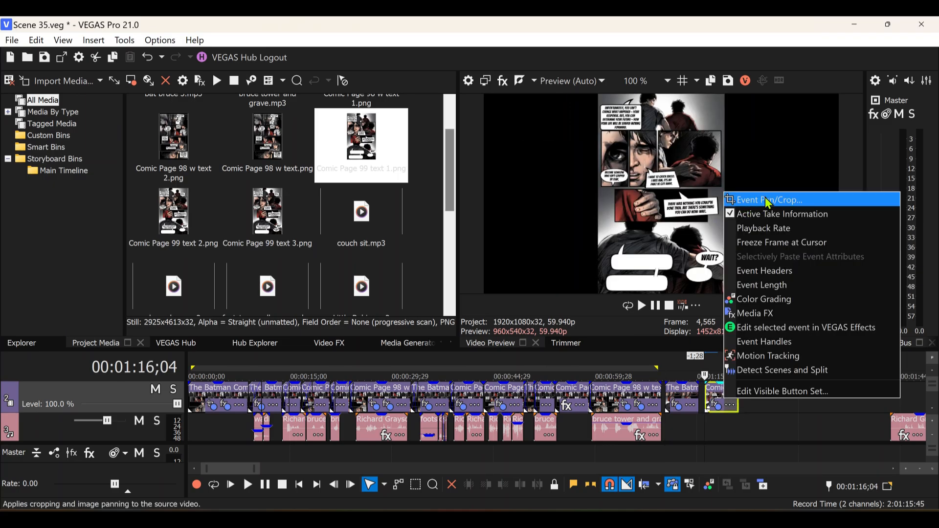
left_click(768, 201)
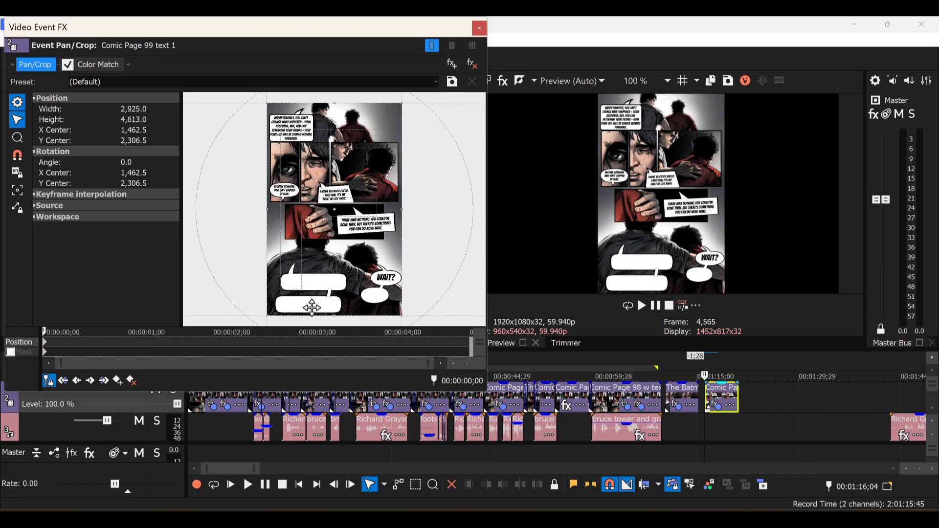
left_click_drag(334, 316, 349, 142)
left_click(478, 28)
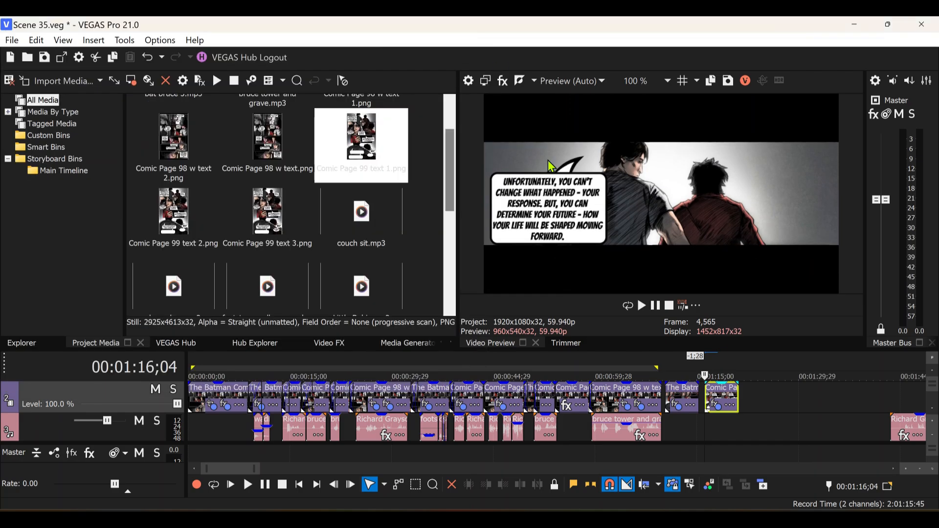
Step: Cut the Page 99-colours event short after the Fear panel, and overlap the text 1 event onto its end as a crossfade
left_click_drag(690, 403, 716, 399)
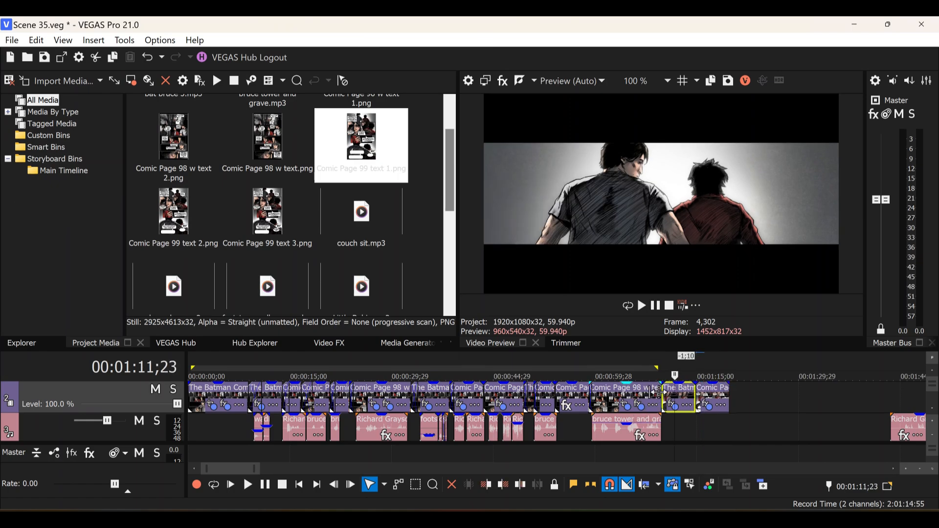
left_click(504, 484)
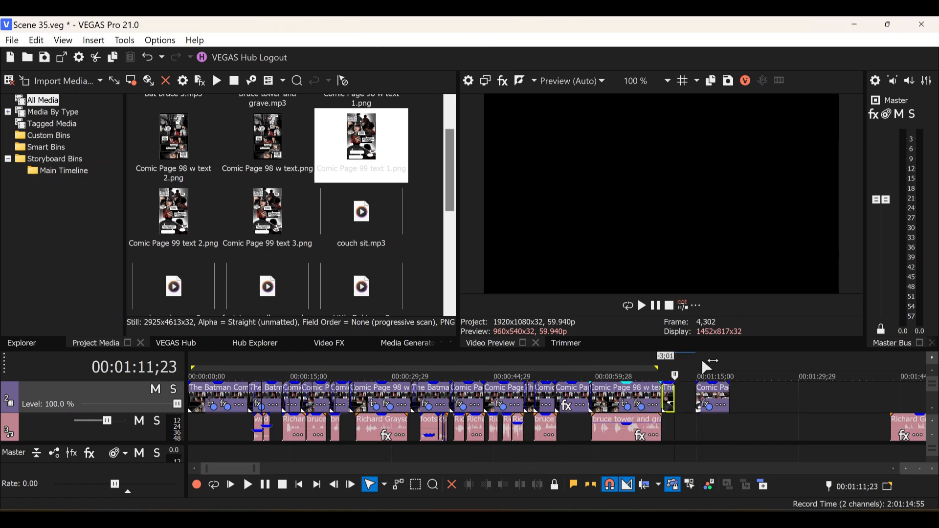
left_click_drag(704, 397, 677, 393)
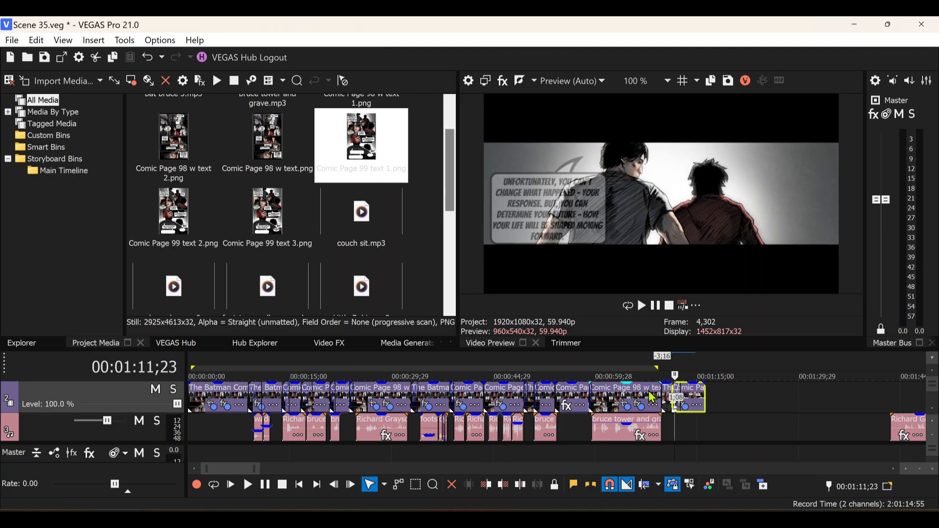
Step: Play the end of the Fear panel, adjust its join with the Page 99-colours event, and play on into the "Unfortunately" bubble
left_click(650, 394)
key("space")
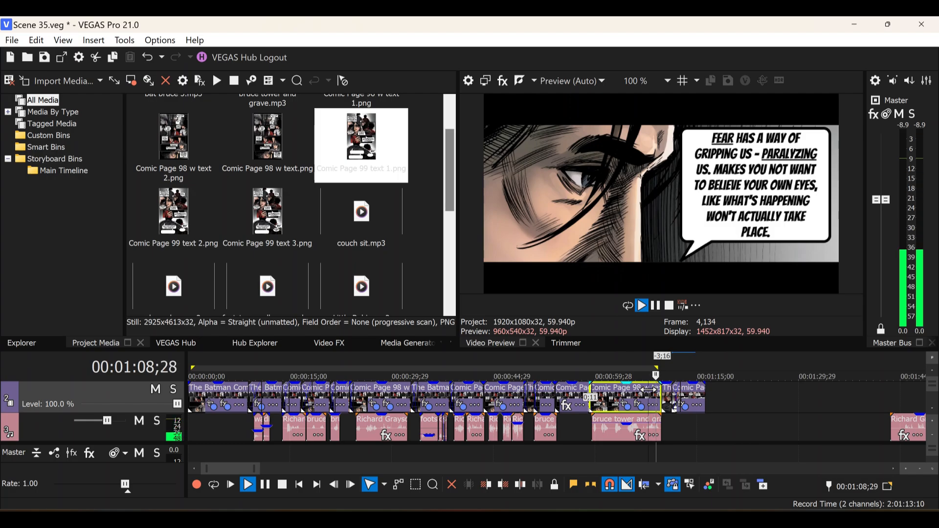
key("space")
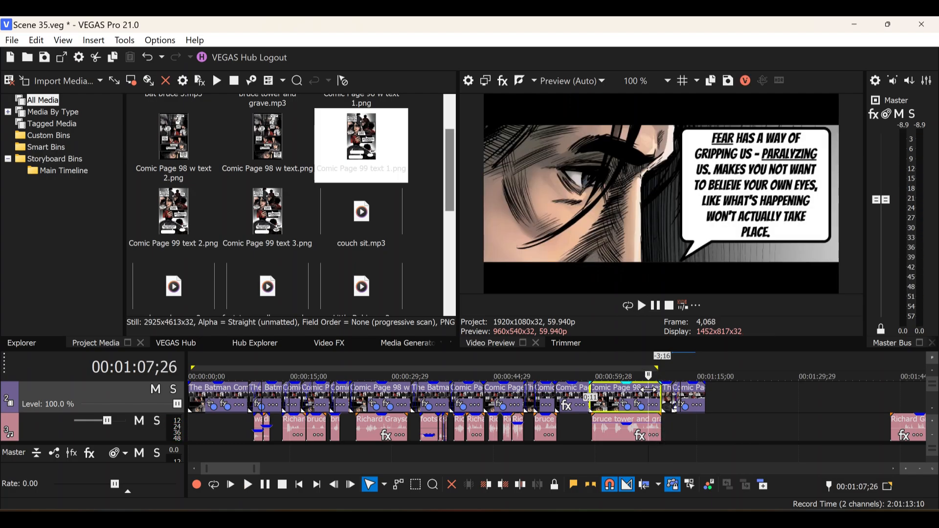
left_click_drag(658, 392, 665, 395)
key("space")
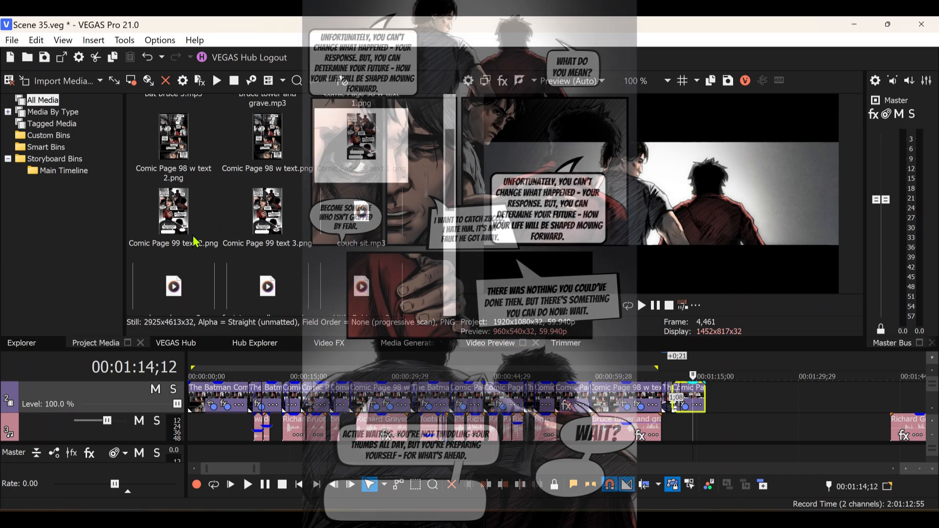
Step: Add Comic Page 99 text 2.png directly after the text 1 event, and give it the Color Match effect
left_click(197, 243)
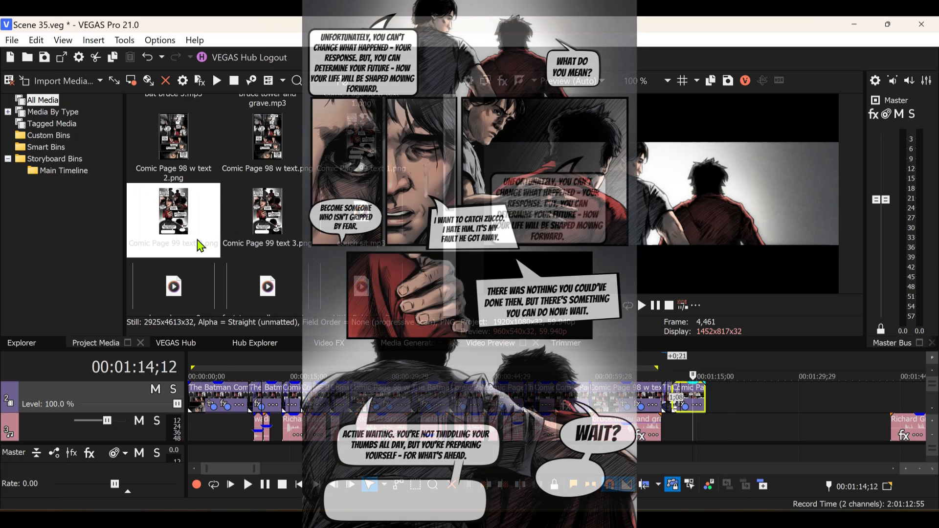
left_click_drag(197, 244, 709, 394)
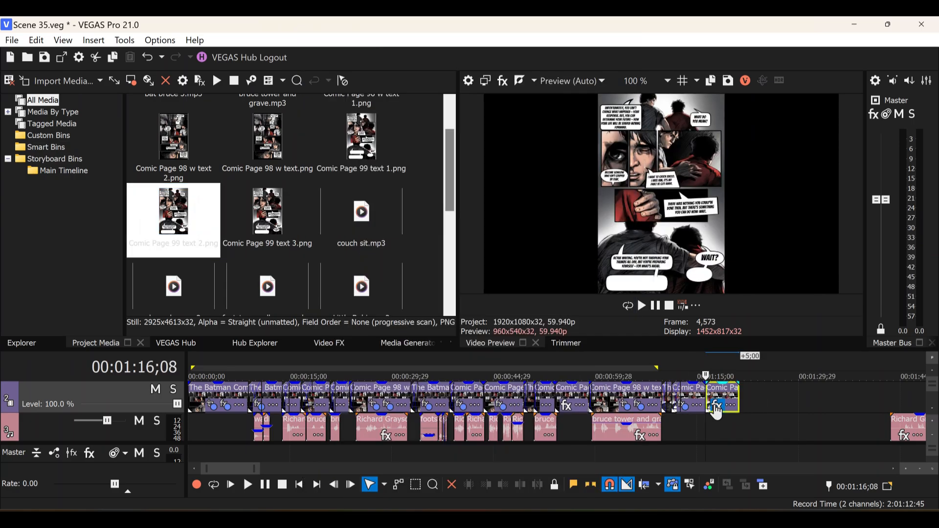
left_click(716, 407)
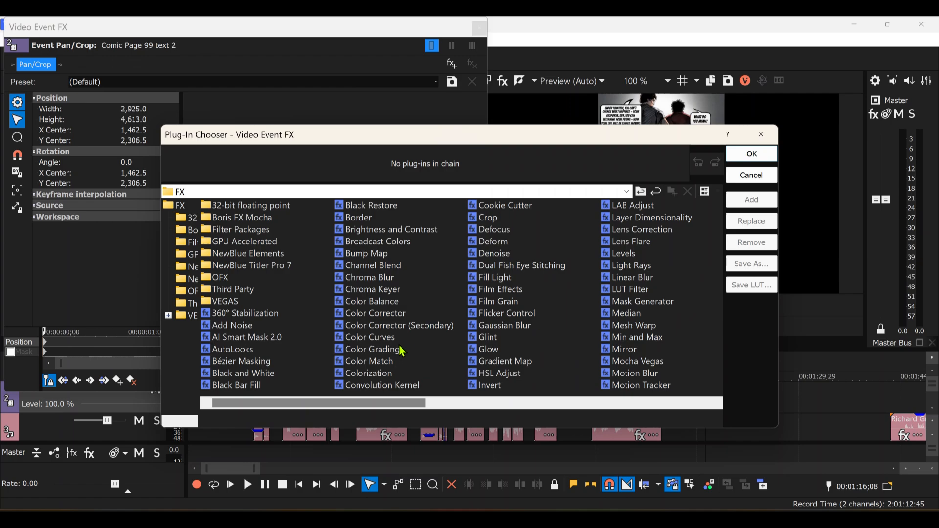
left_click(374, 363)
left_click(751, 153)
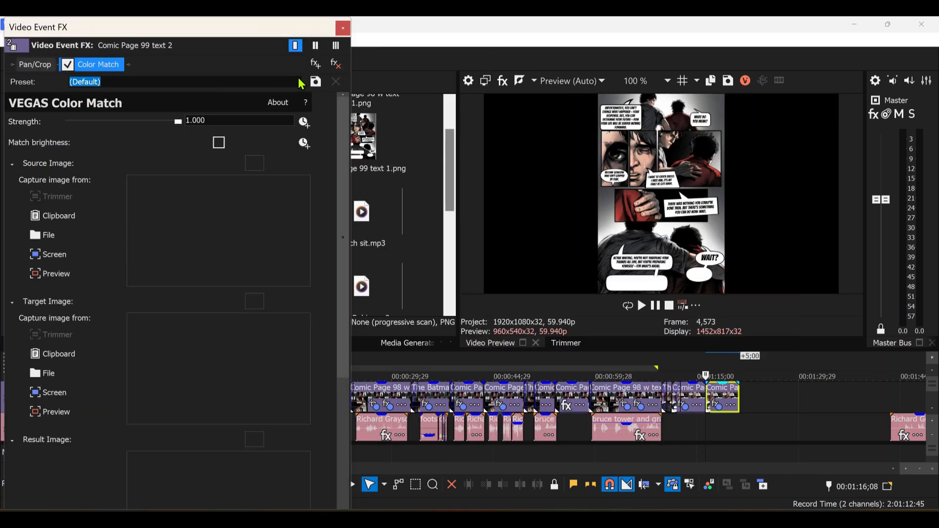
Step: Apply the "99 w text" preset to the Color Match effect of the Page 99 text 2 event, and close its settings
left_click(300, 82)
scroll(268, 154, "down", 1)
mouse_move(297, 147)
left_mouse_down()
mouse_move(288, 277)
mouse_move(292, 105)
mouse_move(286, 136)
left_mouse_up()
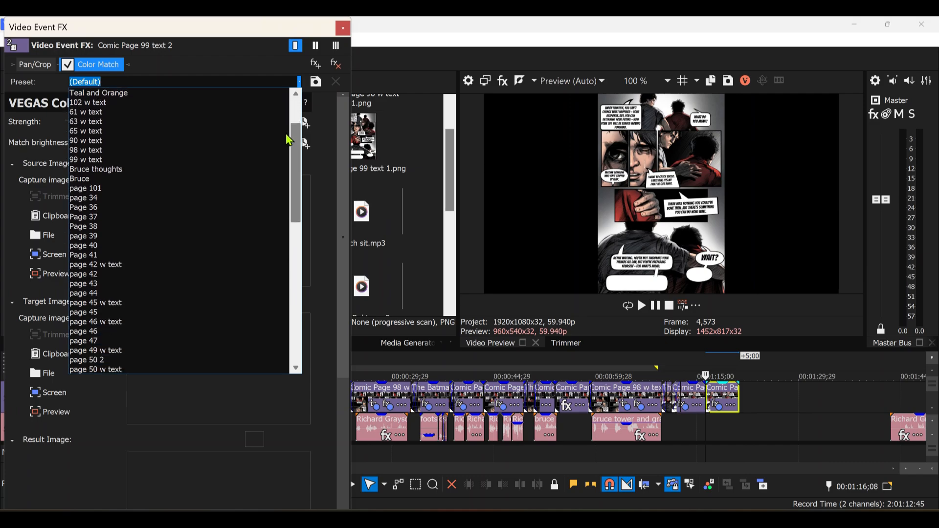
left_click(130, 160)
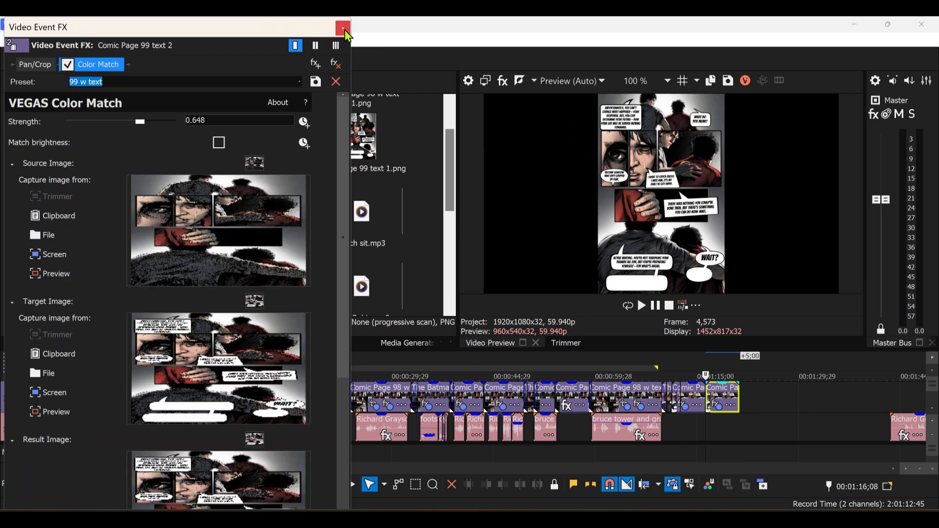
left_click(343, 28)
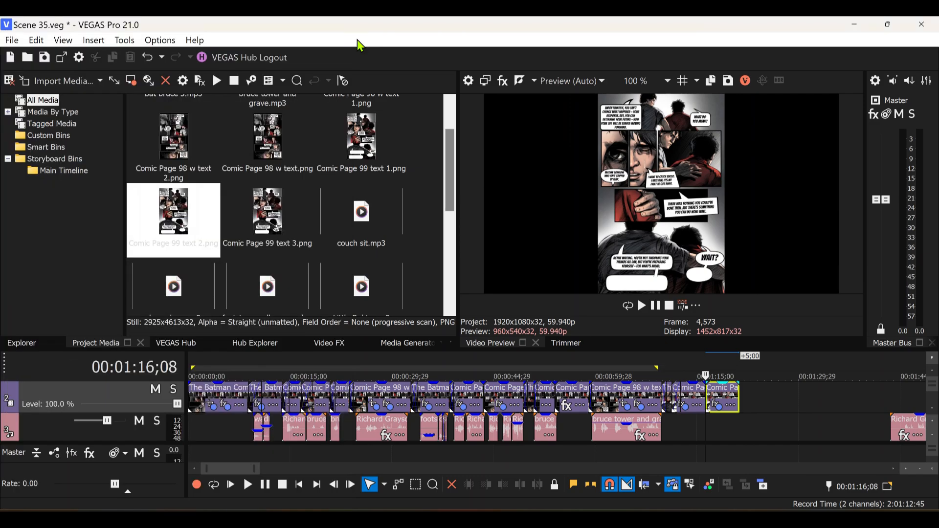
Step: Crop the Page 99 text 2 event to the page's uppermost panel, framing the "Unfortunately" and "What do you mean?" bubbles, and close its pan/crop settings
right_click(723, 400)
left_click(782, 201)
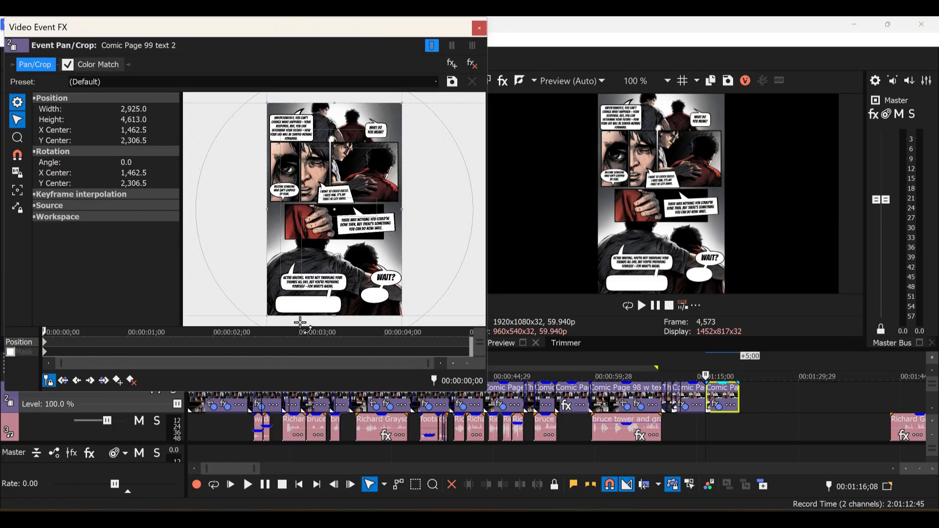
left_click_drag(333, 317, 336, 142)
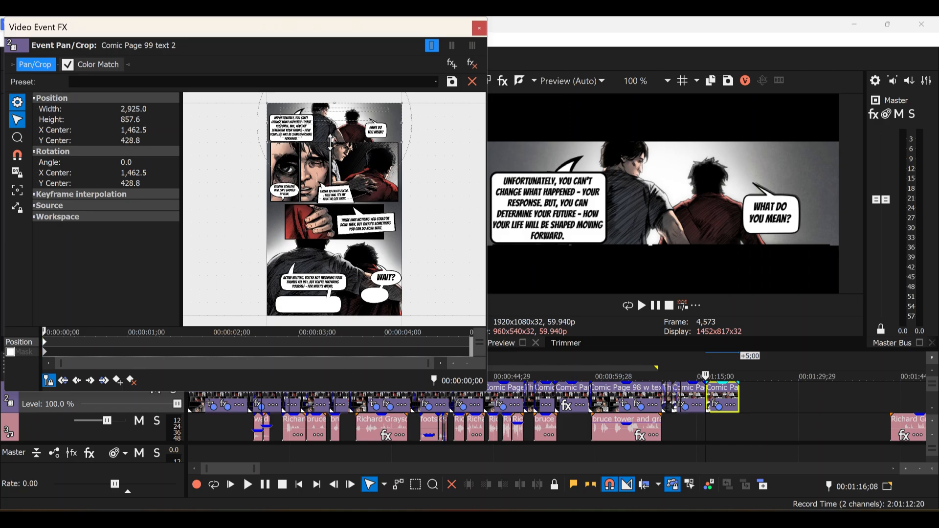
left_click_drag(331, 142, 332, 141)
Step: Overlap the text 2 event onto the end of the text 1 event as a crossfade of about one second, and play the transition
left_click_drag(723, 389, 716, 392)
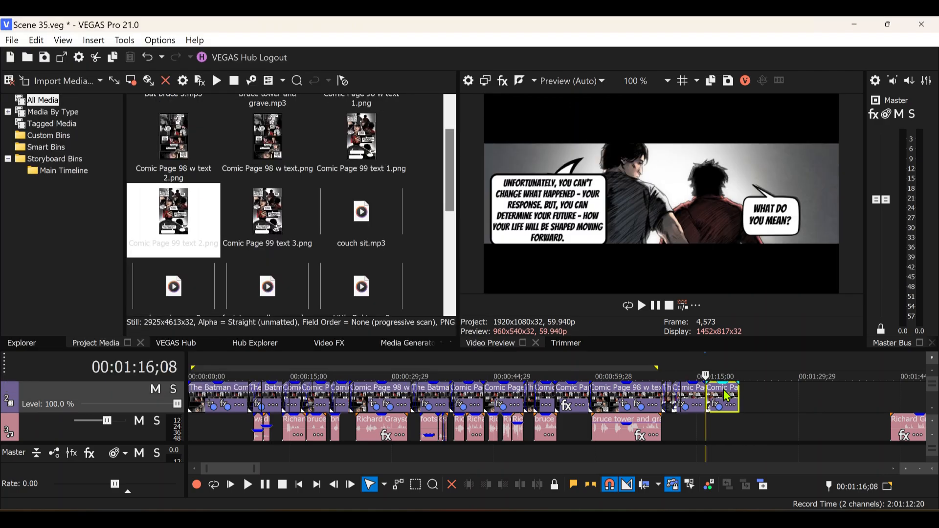
left_click(671, 419)
key("space")
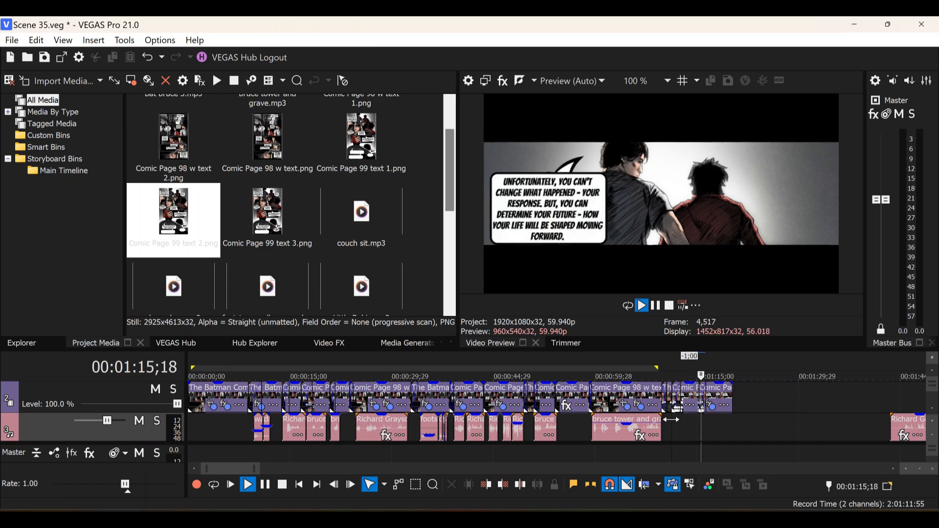
left_click(692, 419)
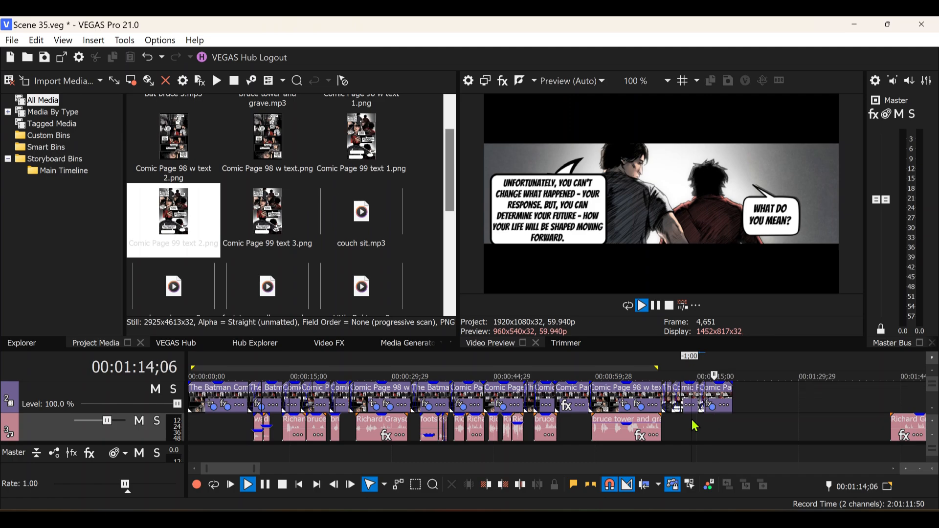
key("space")
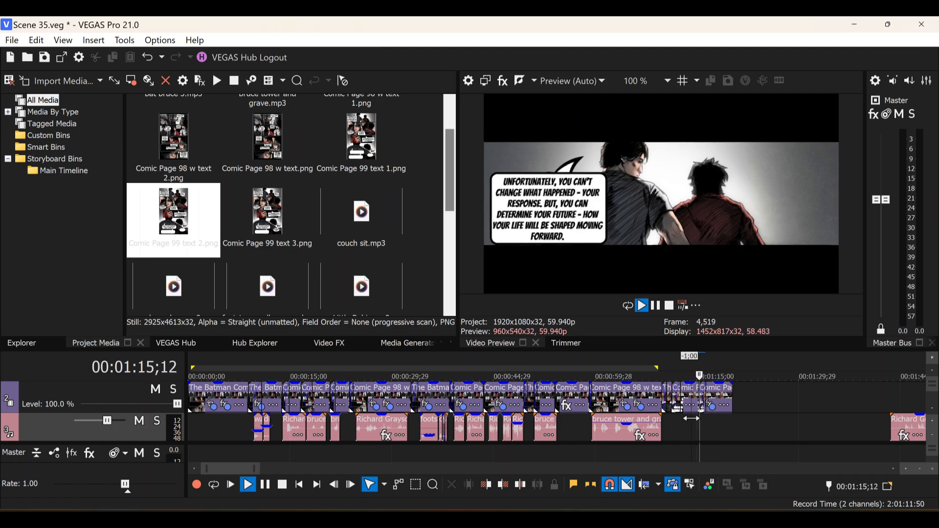
left_click(691, 418)
key("space")
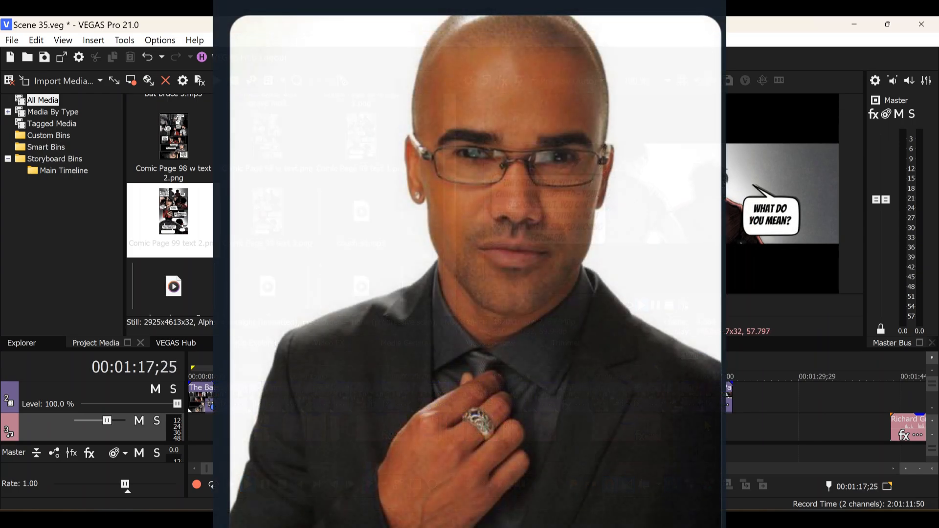
key("space")
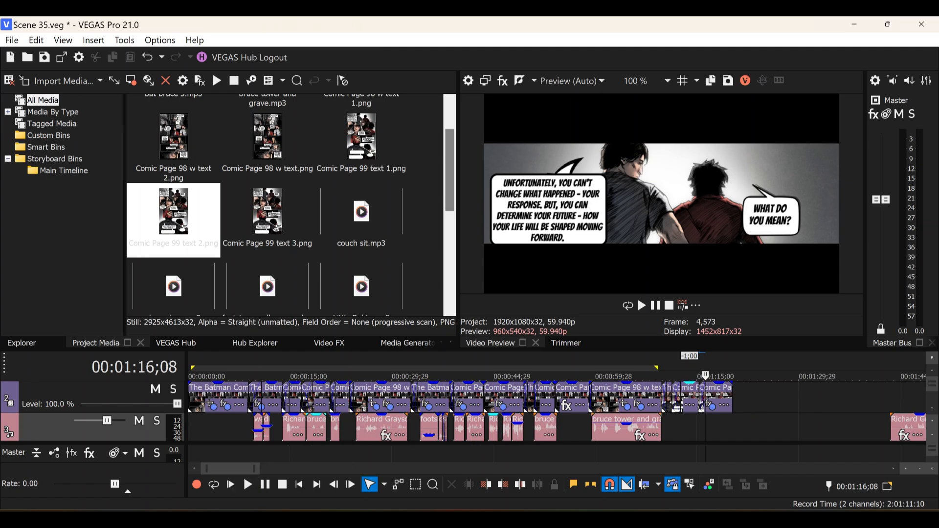
Step: Find the unused Richard Grayson voice recording beyond the end of the scene, solo its track, and listen to its first and last parts
left_click(935, 416)
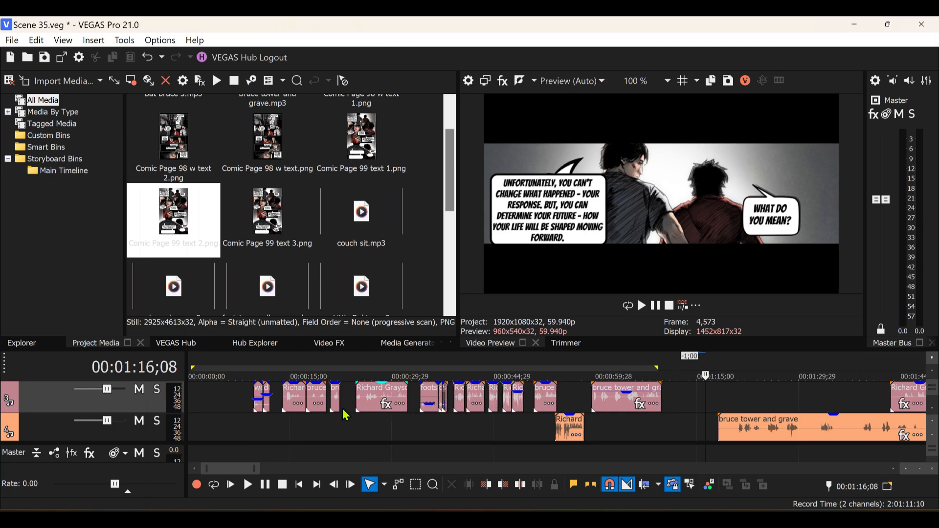
left_click(457, 430)
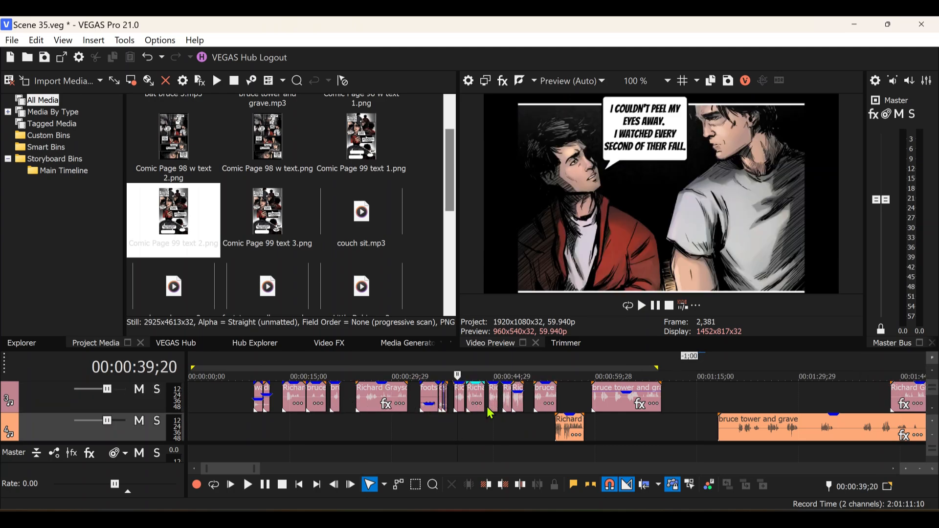
left_click(906, 468)
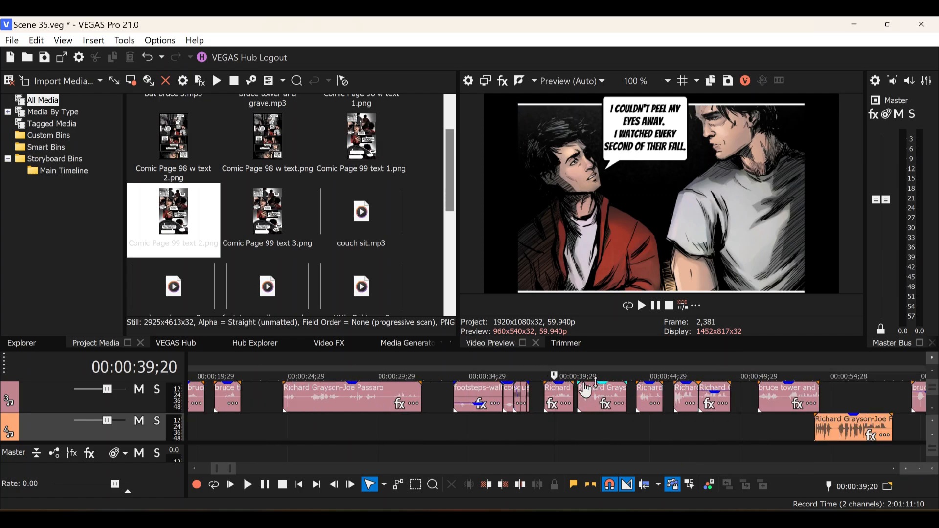
left_click(284, 401)
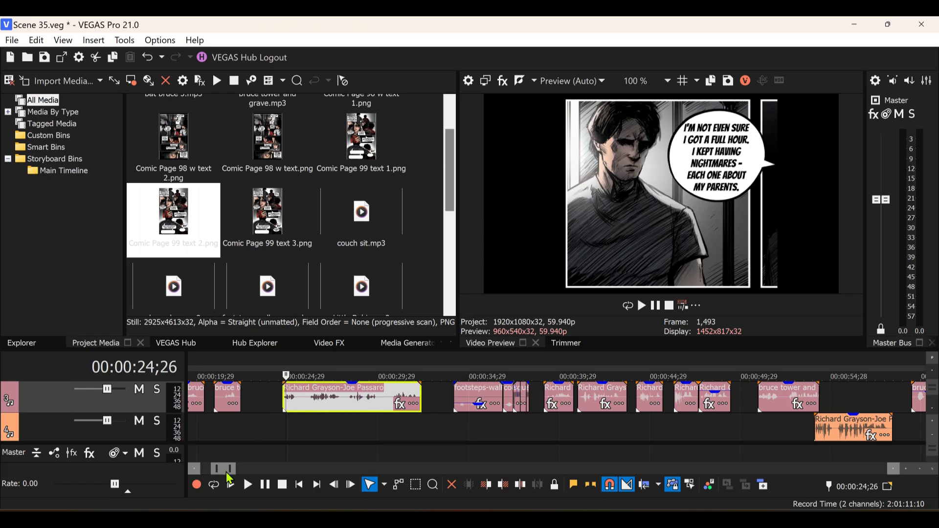
left_click_drag(228, 475, 245, 470)
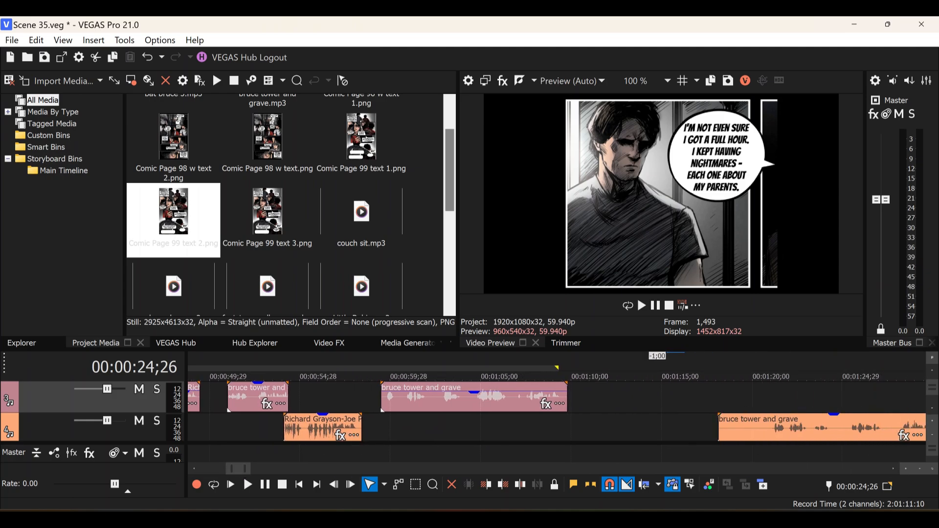
left_click(932, 371)
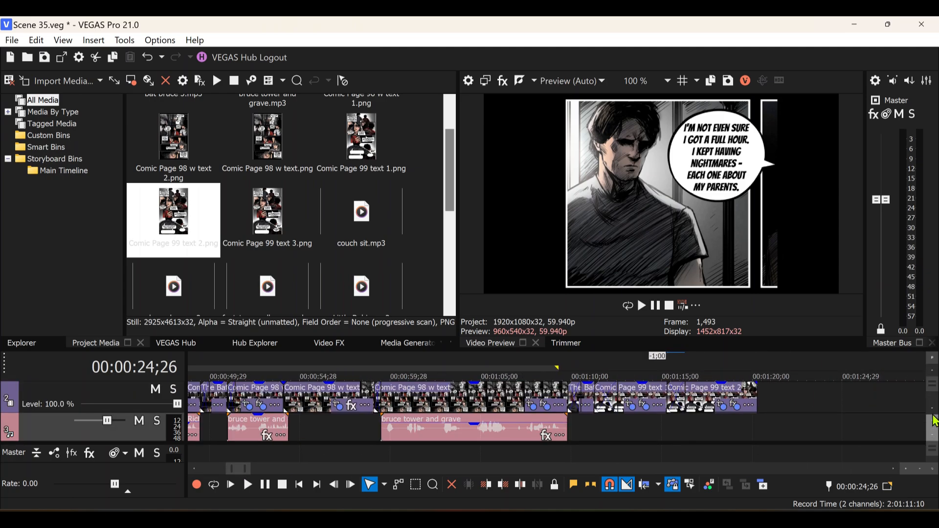
left_click_drag(240, 471, 255, 468)
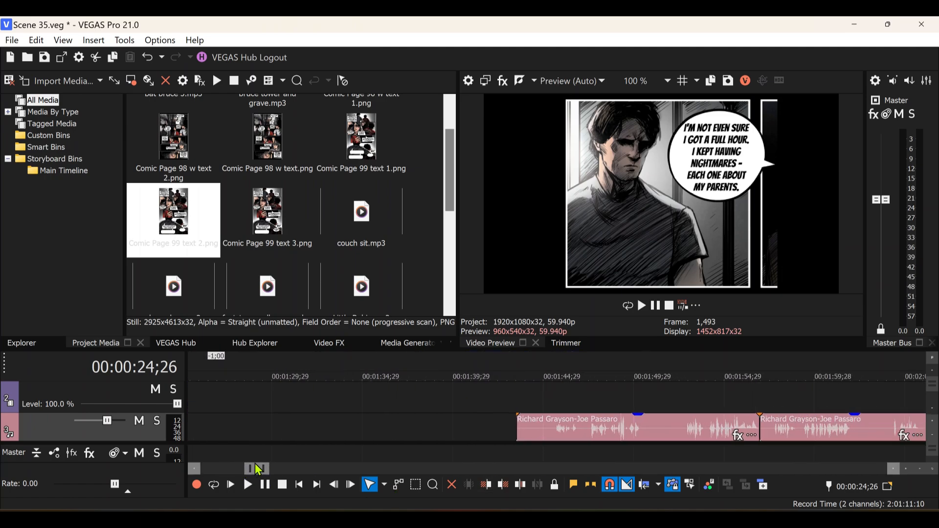
left_click(554, 427)
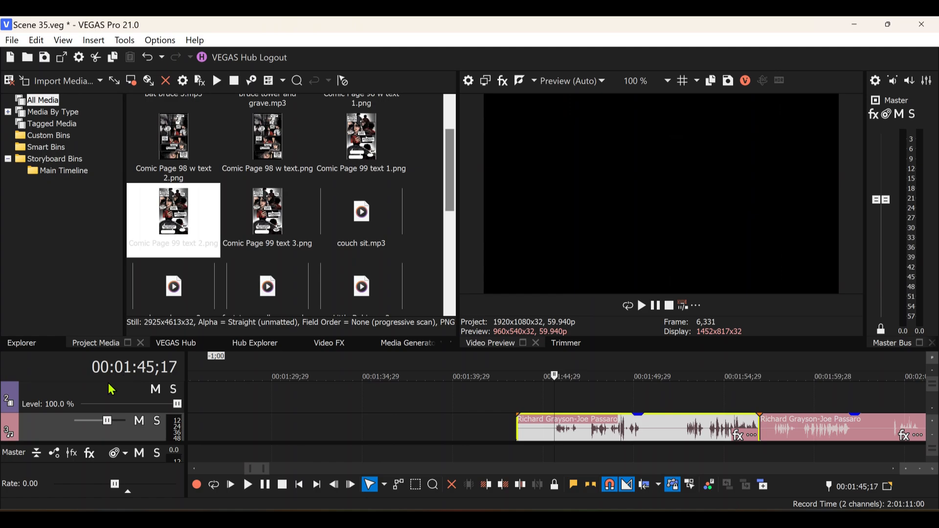
left_click(157, 423)
key("space")
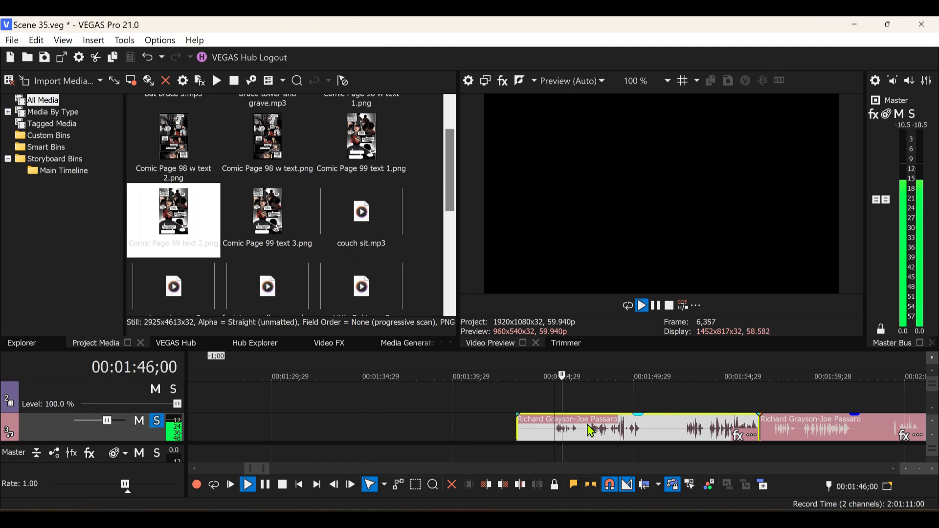
left_click(684, 427)
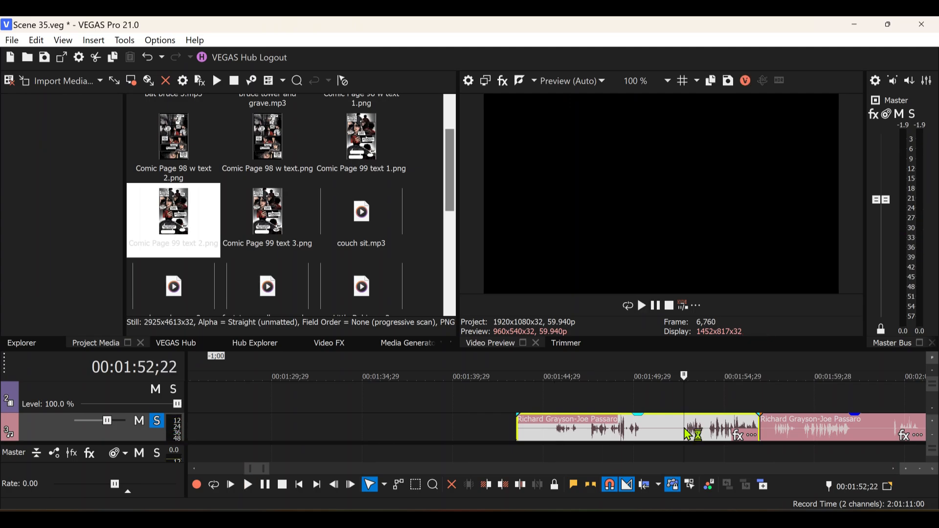
key("space")
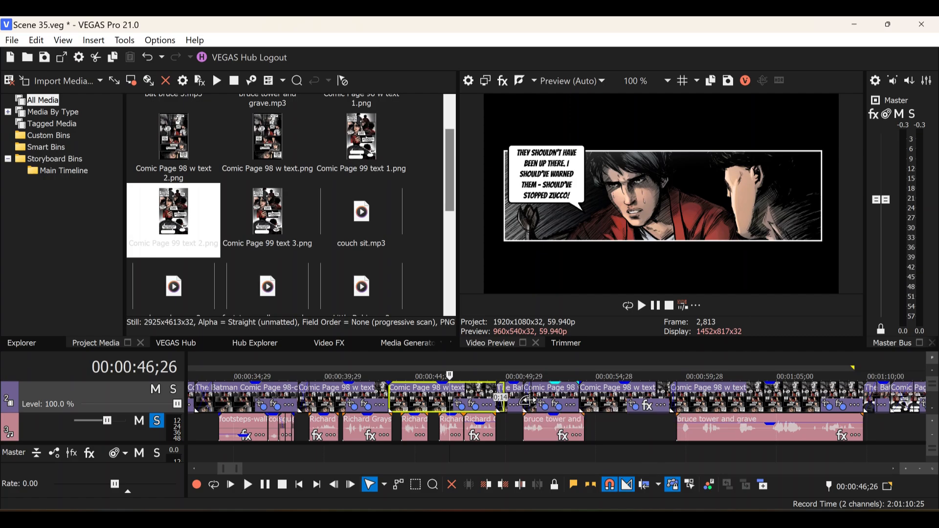
Step: Examine the "They shouldn't have been up there" and "I couldn't peel my eyes away" panels and the voice events beneath them
left_click(447, 399)
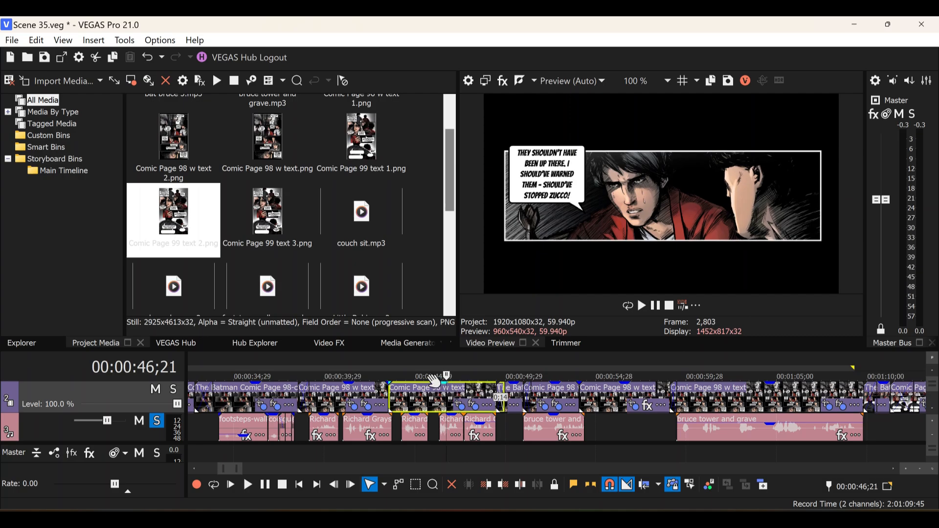
left_click(411, 400)
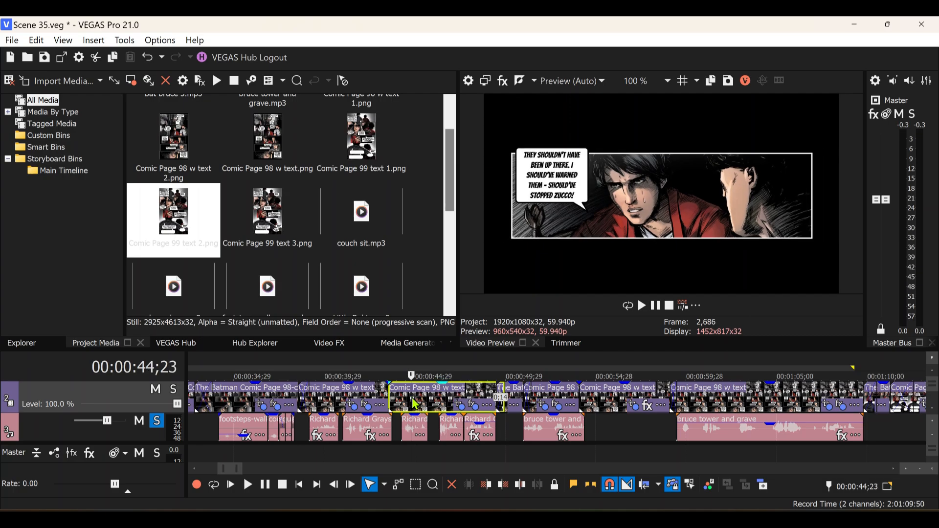
left_click(459, 402)
left_click(448, 402)
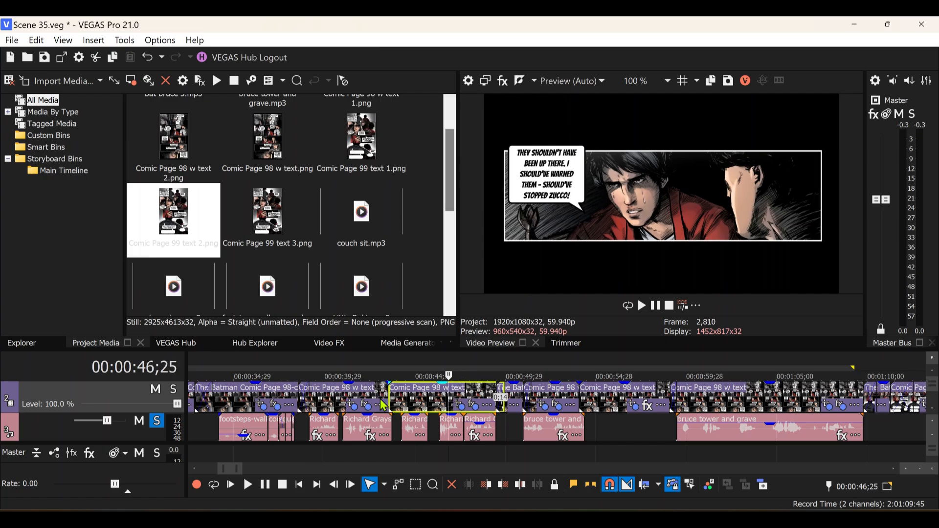
left_click(311, 399)
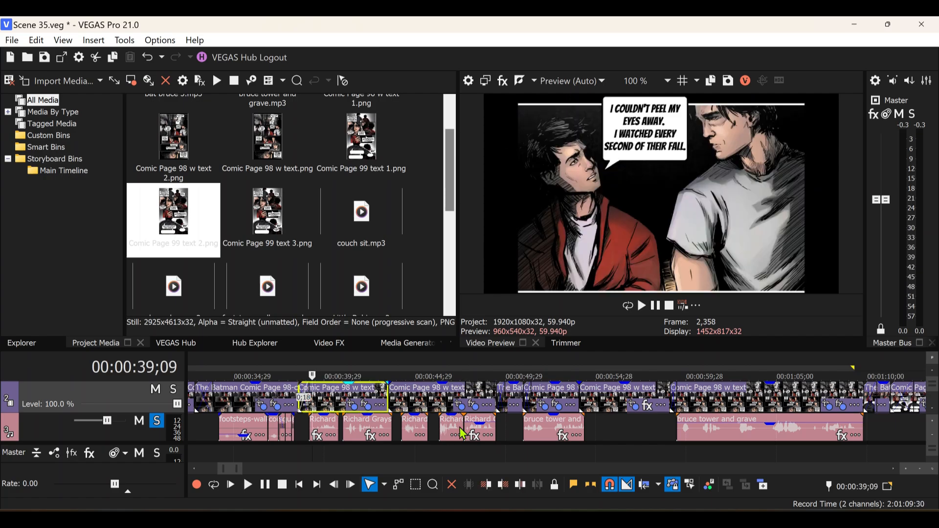
left_click(934, 413)
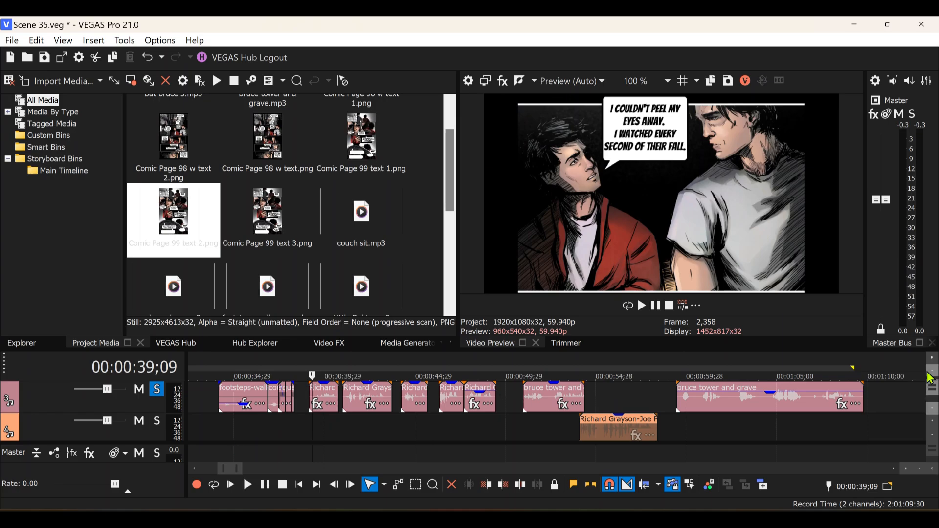
left_click(930, 396)
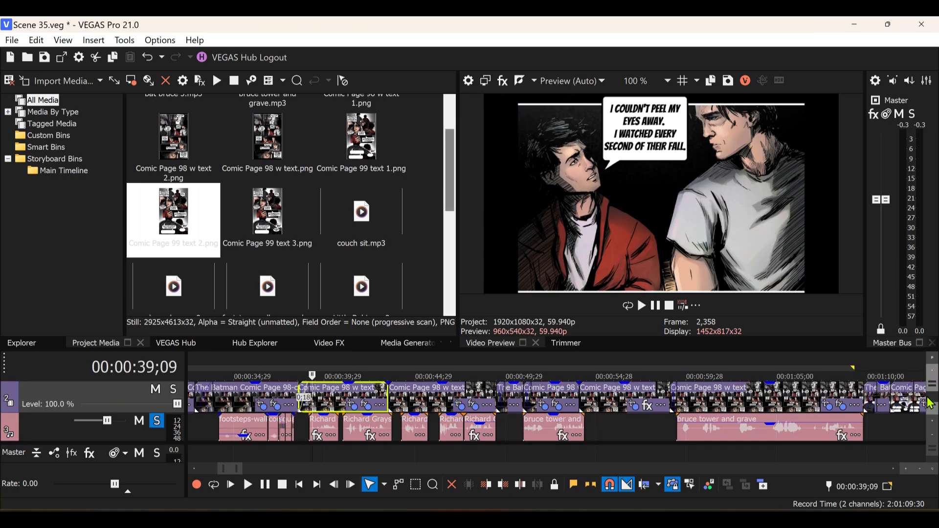
left_click(933, 411)
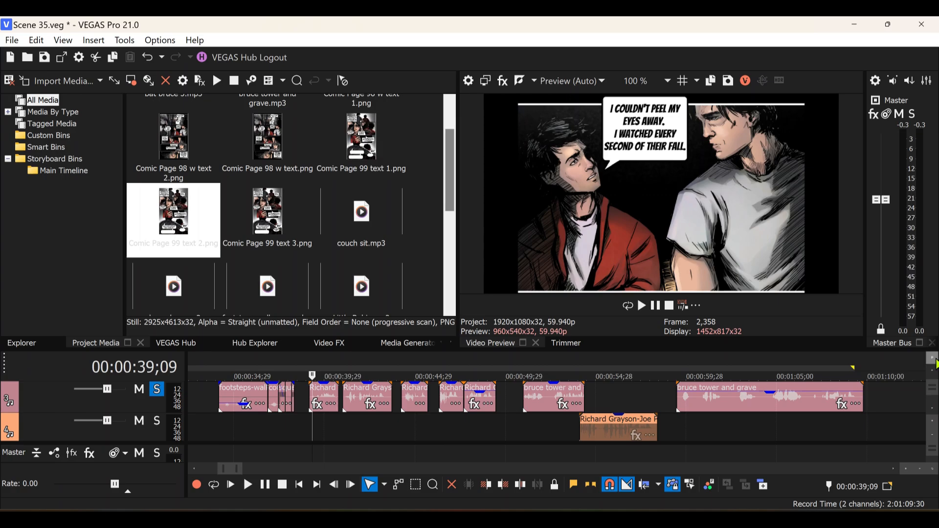
left_click(933, 374)
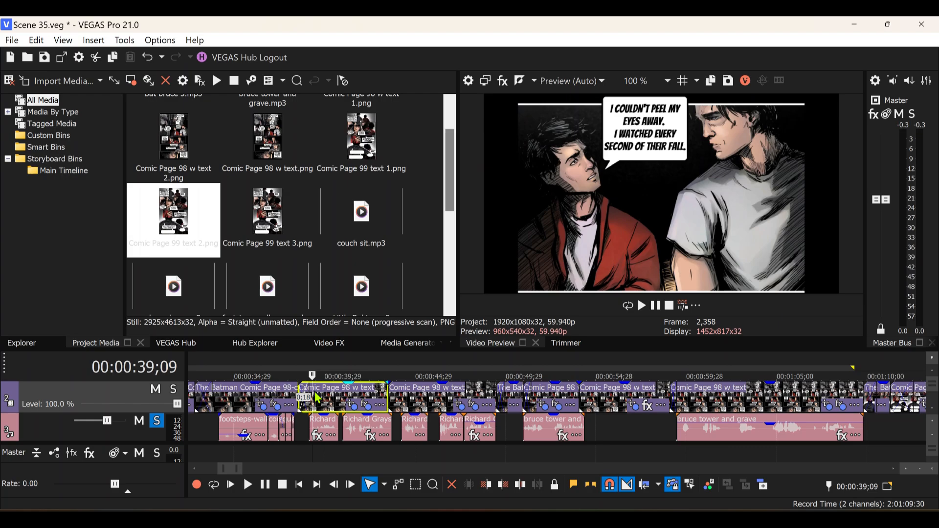
Step: Play the soloed voice track from the "I couldn't peel my eyes away" panel through the "They shouldn't have been up there" panel
key("space")
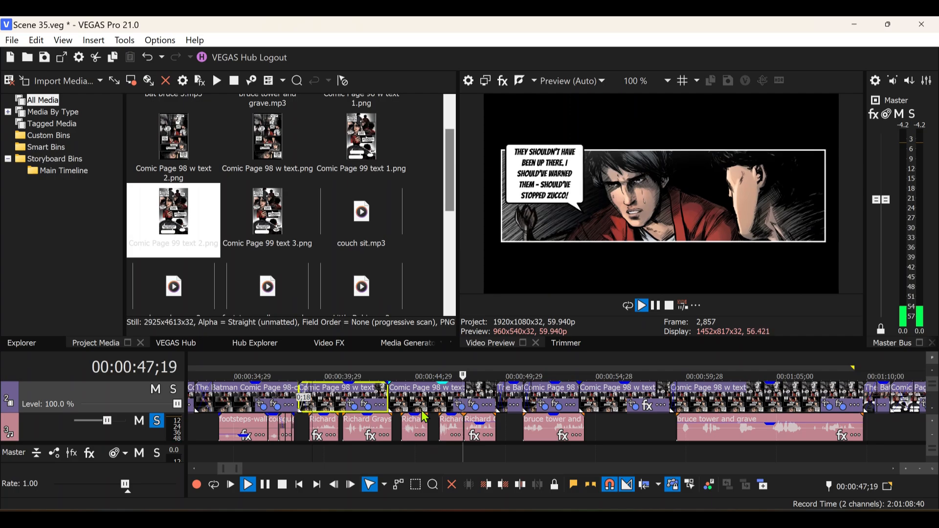
left_click(436, 425)
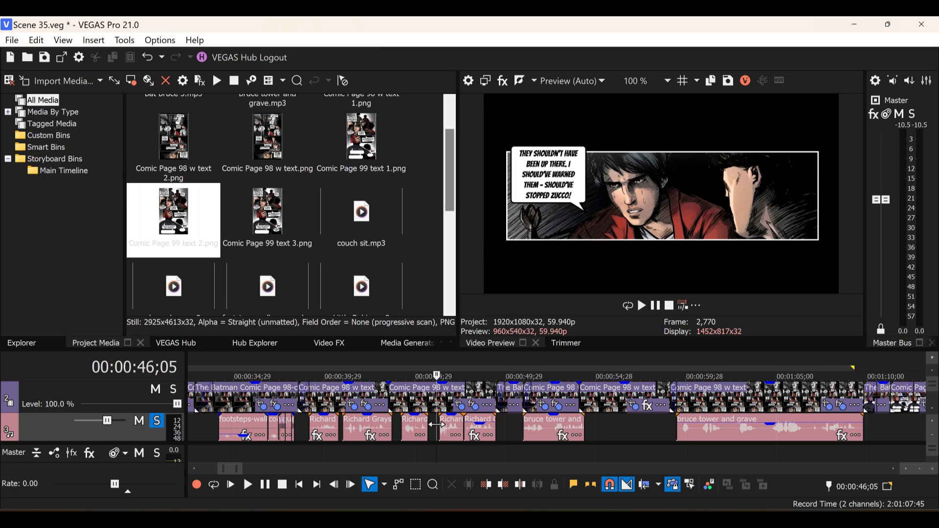
key("space")
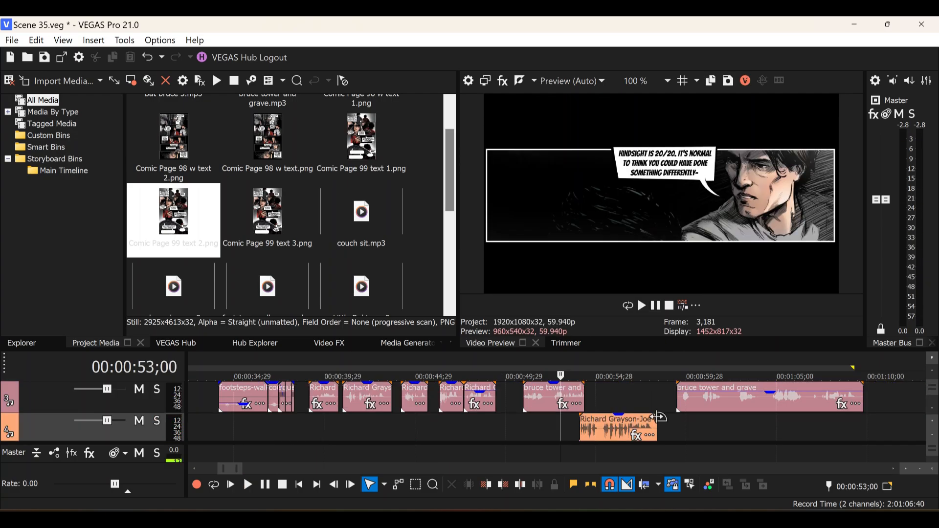
Step: Play from the "Hindsight is 20/20" panel into the "I could've stopped him!" bubble to review the dialogue across both voice tracks
left_click(932, 372)
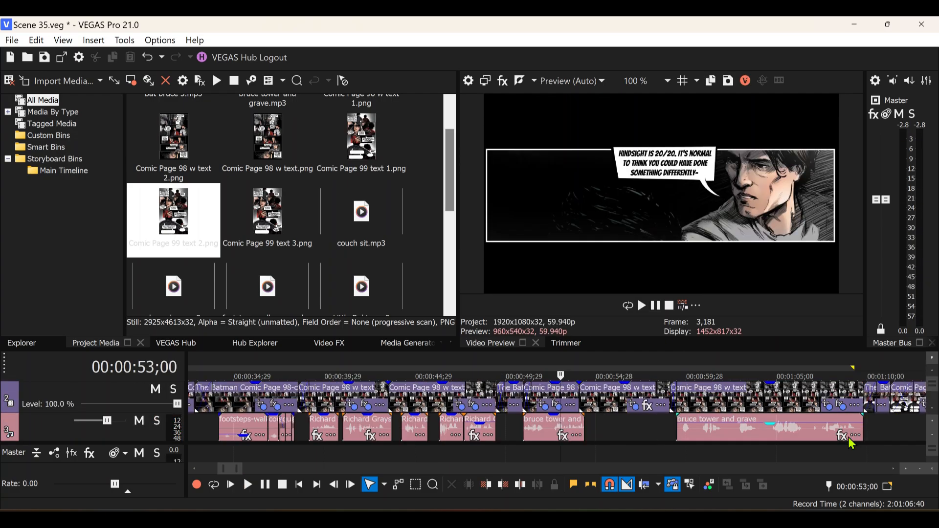
left_click(891, 468)
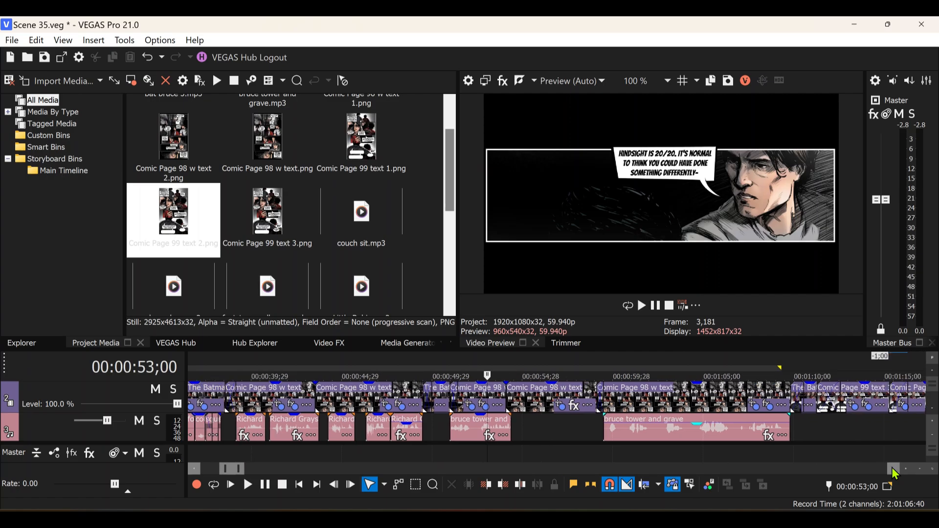
left_click(933, 391)
left_click(931, 371)
left_click_drag(238, 473, 239, 472)
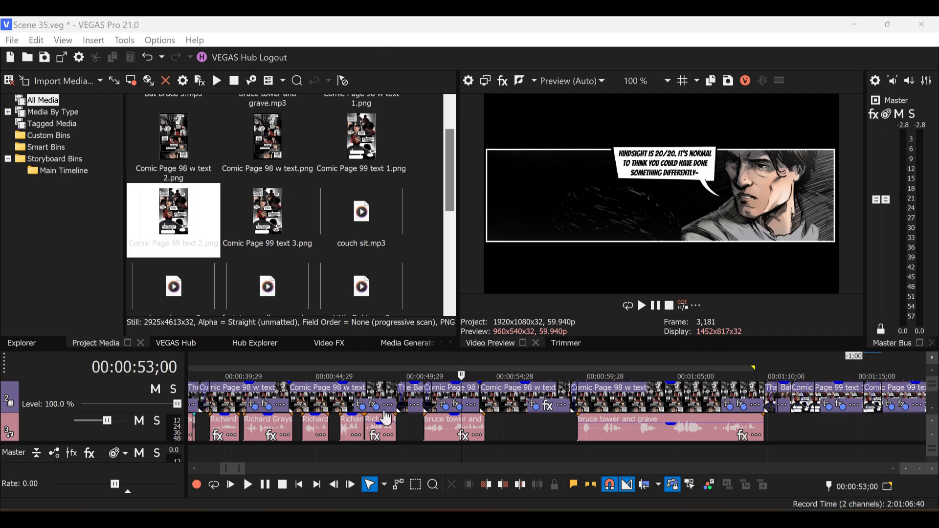
left_click(418, 424)
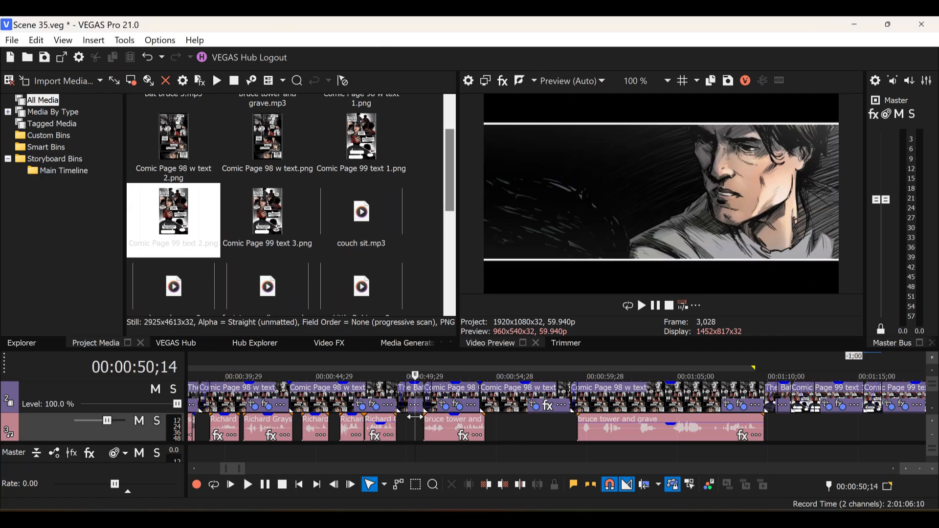
left_click(470, 422)
key("space")
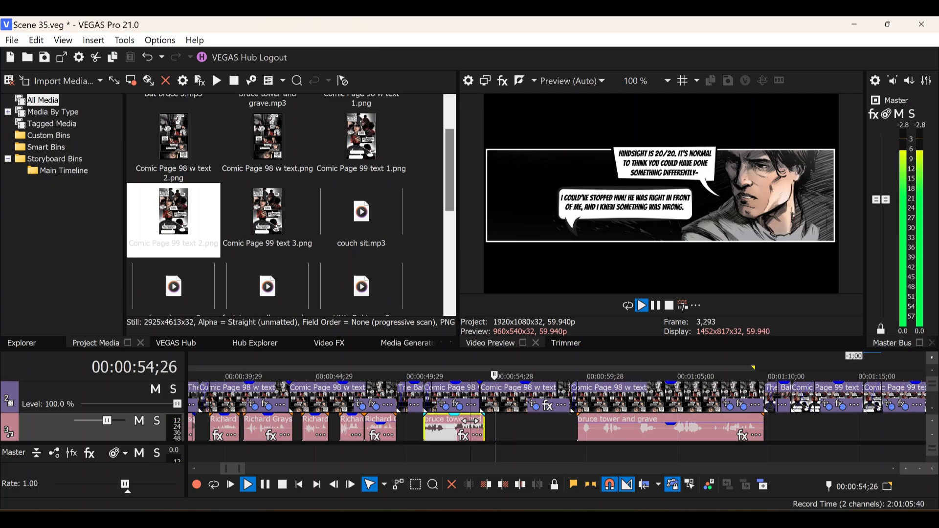
Step: Play from the end of the "I could've stopped him!" panel into the "Fear has a way of gripping us" panel
key("space")
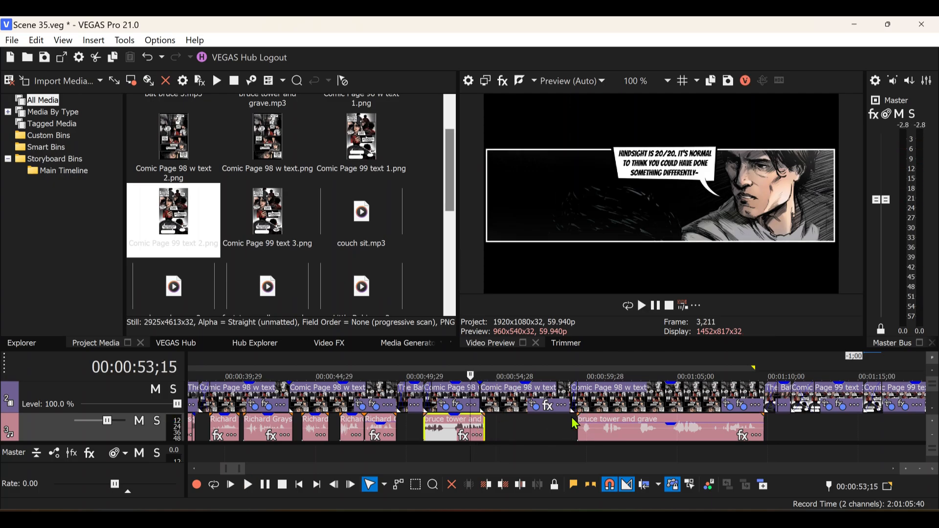
left_click(564, 419)
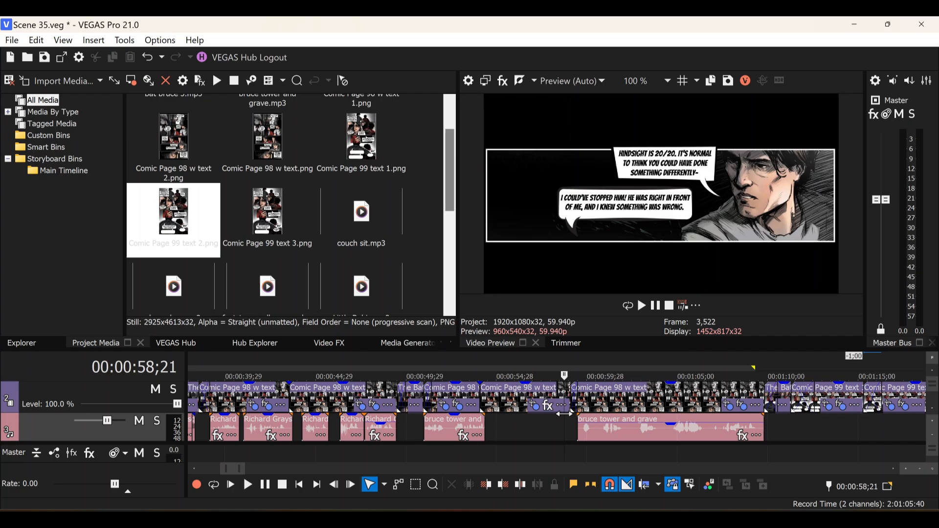
key("space")
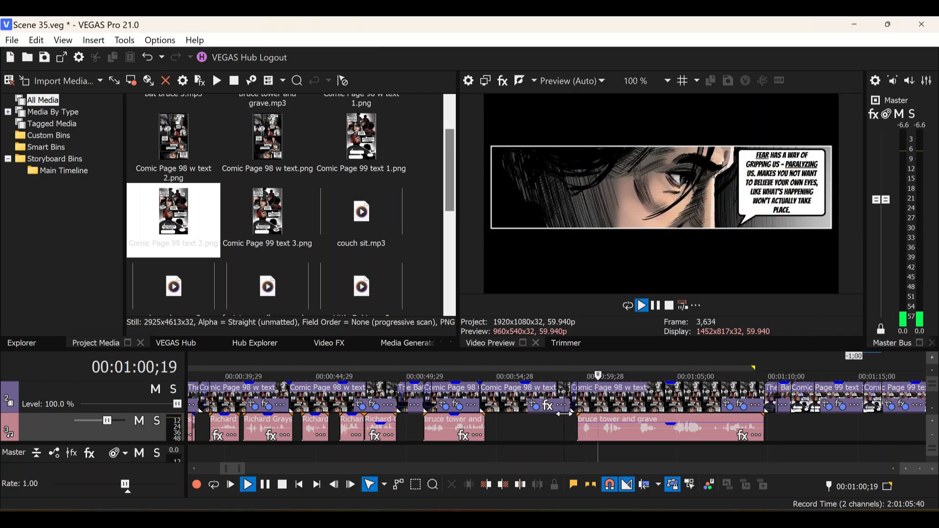
key("space")
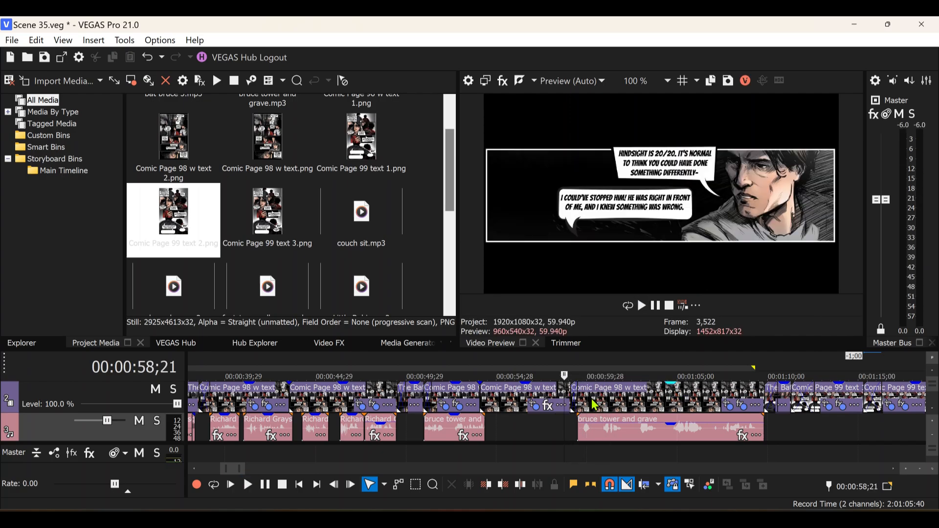
Step: Examine the panels from "Fear has a way of gripping us" to "What do you mean?" and the voice events placed on both voice tracks
left_click(591, 404)
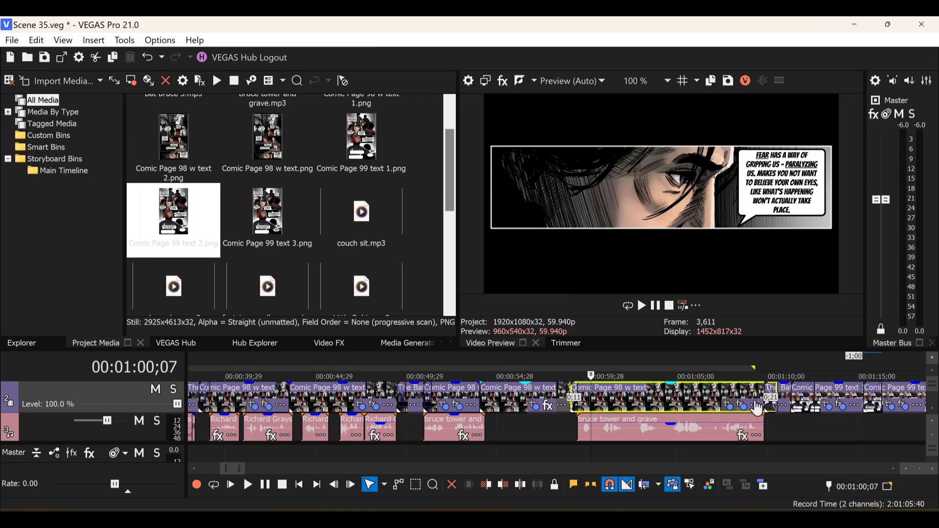
left_click(827, 426)
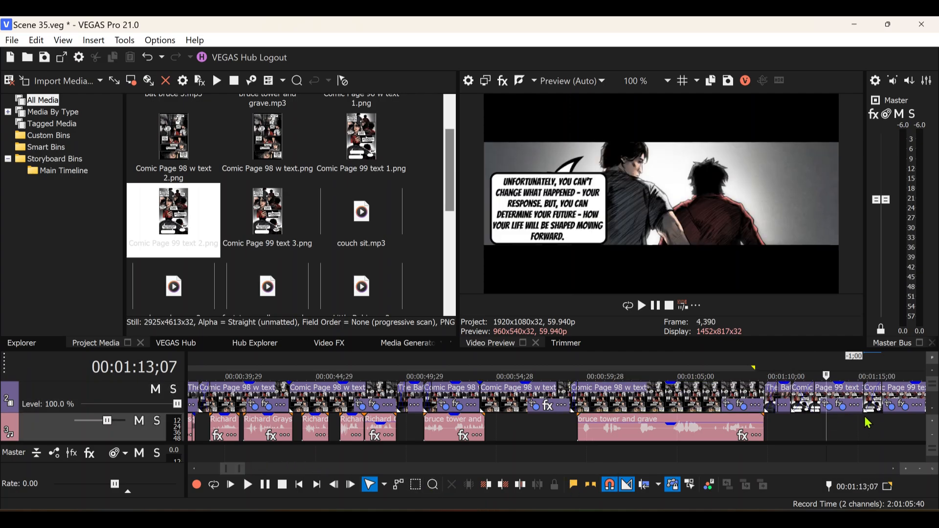
left_click(883, 425)
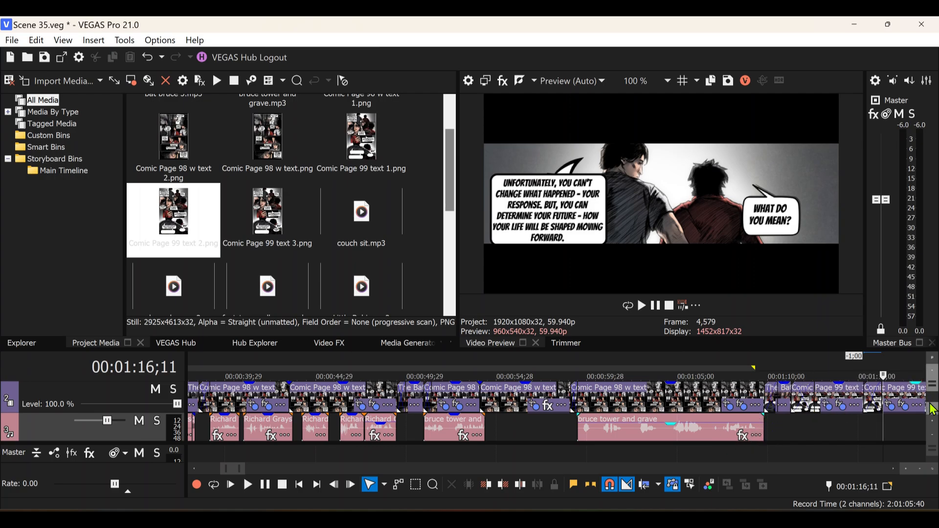
scroll(933, 410, "down", 1)
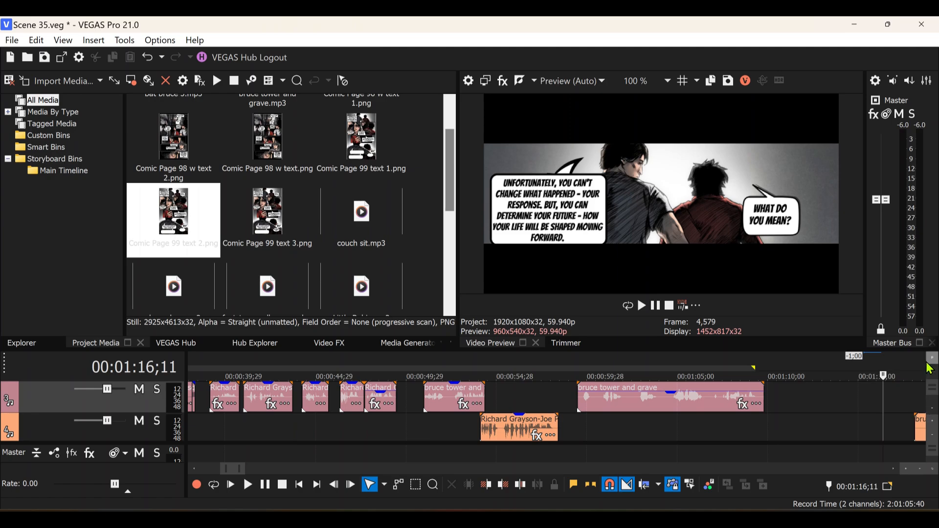
scroll(935, 419, "down", 1)
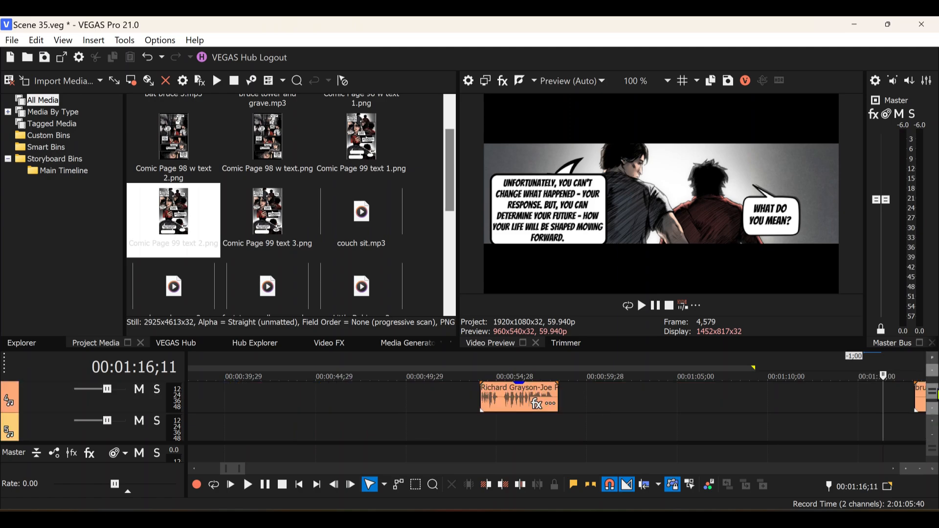
scroll(935, 378, "up", 2)
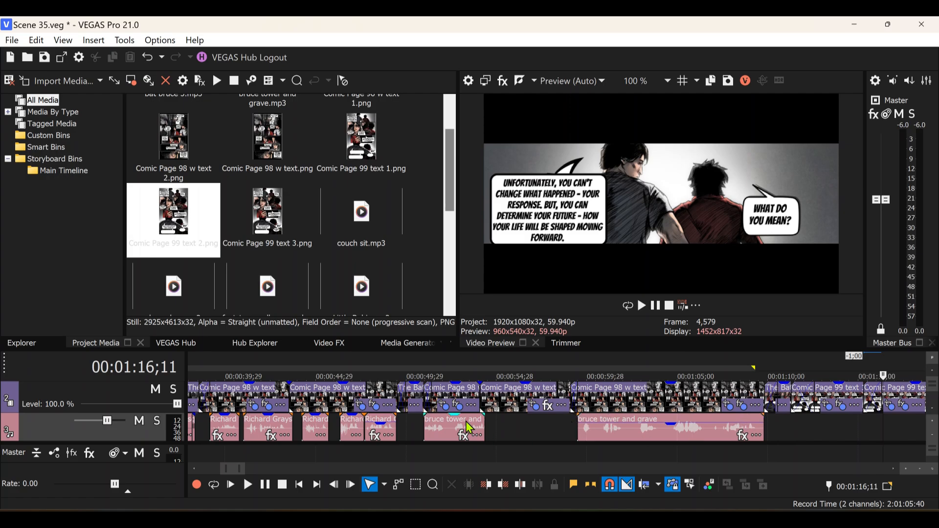
left_click(586, 430)
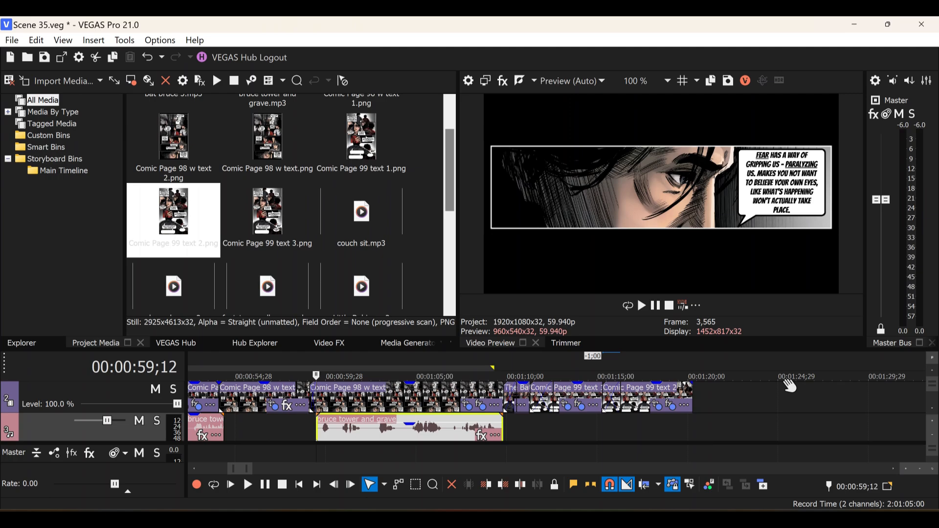
left_click(635, 399)
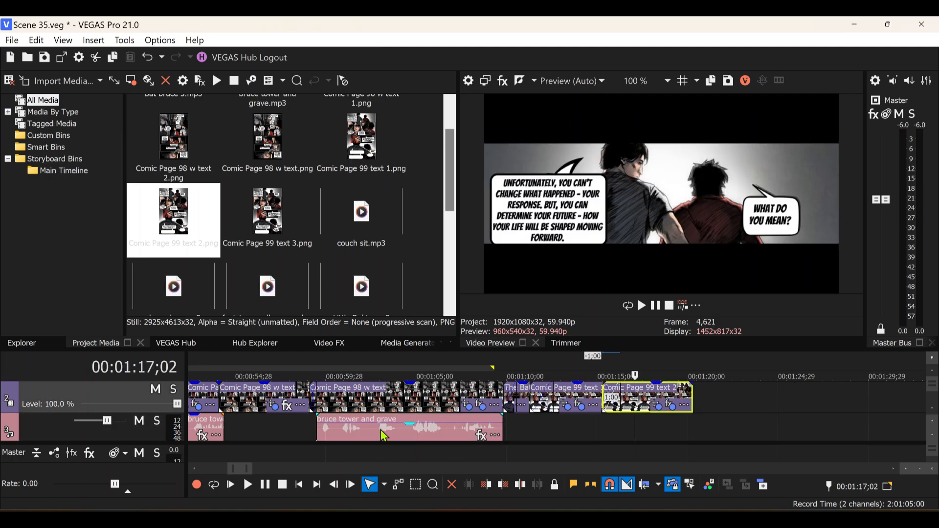
left_click(381, 431)
left_click(934, 409)
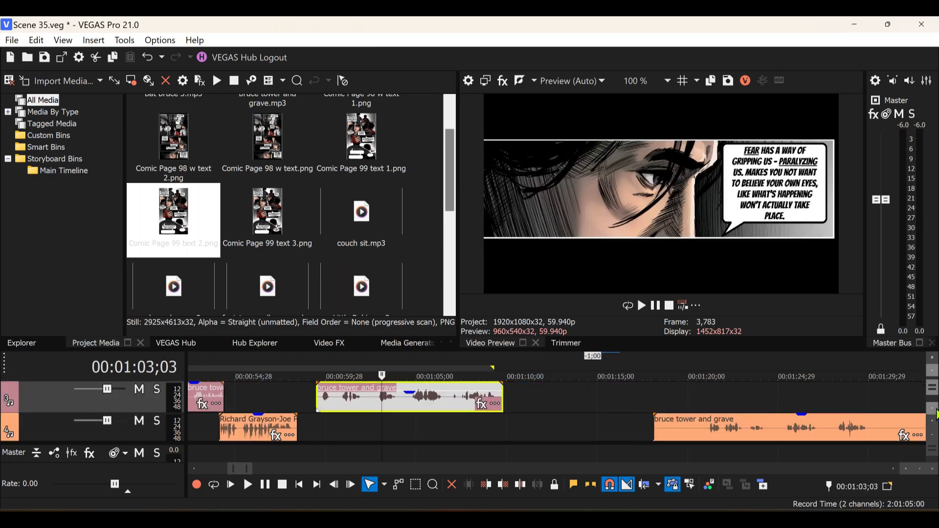
left_click(934, 410)
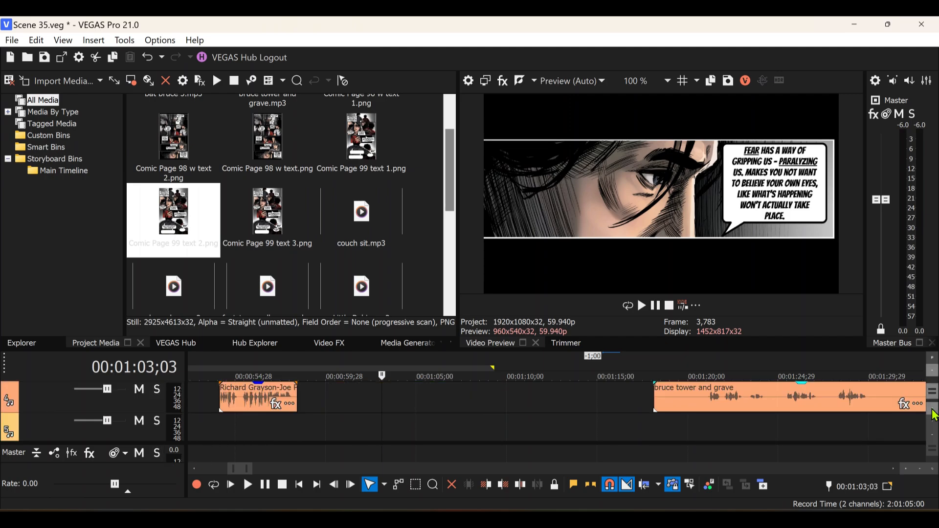
Step: Return to the beginning of the scene and play the family photo opening to hear The Robin Theme
left_click_drag(242, 469, 215, 468)
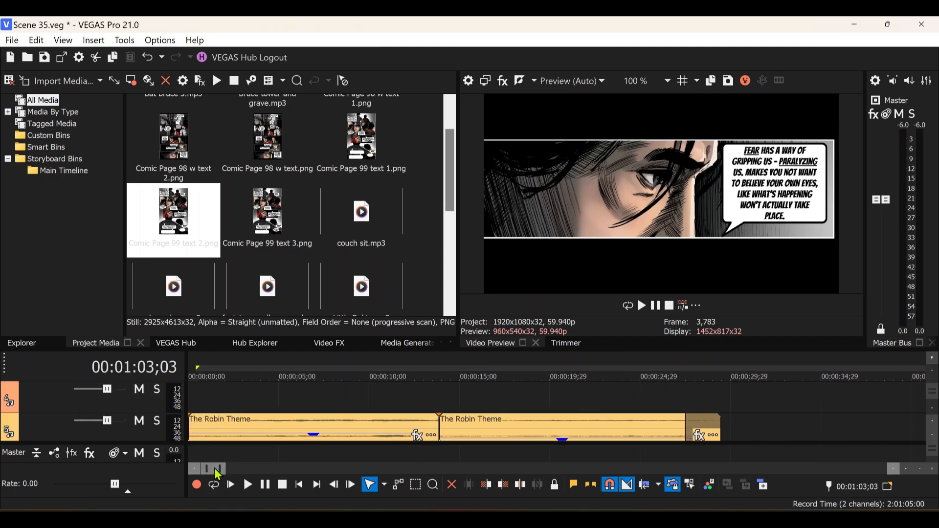
left_click(193, 400)
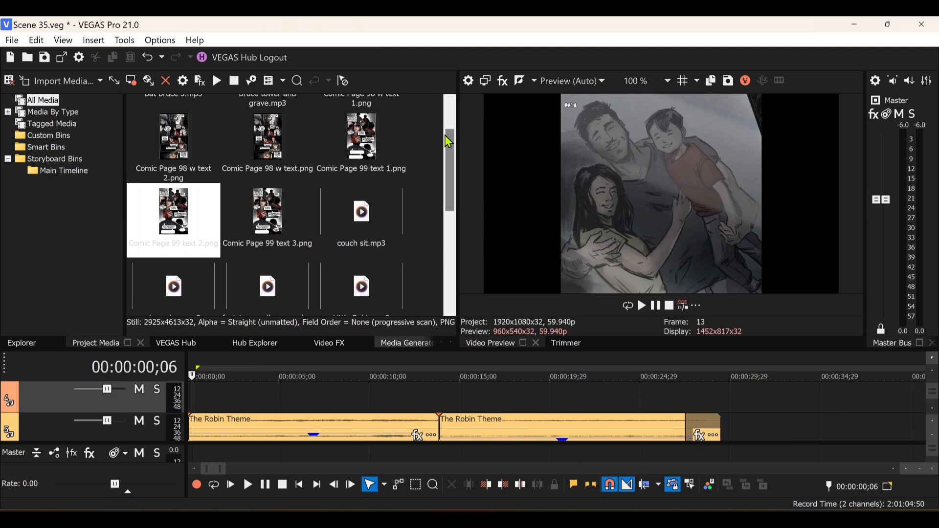
left_click_drag(448, 130, 451, 96)
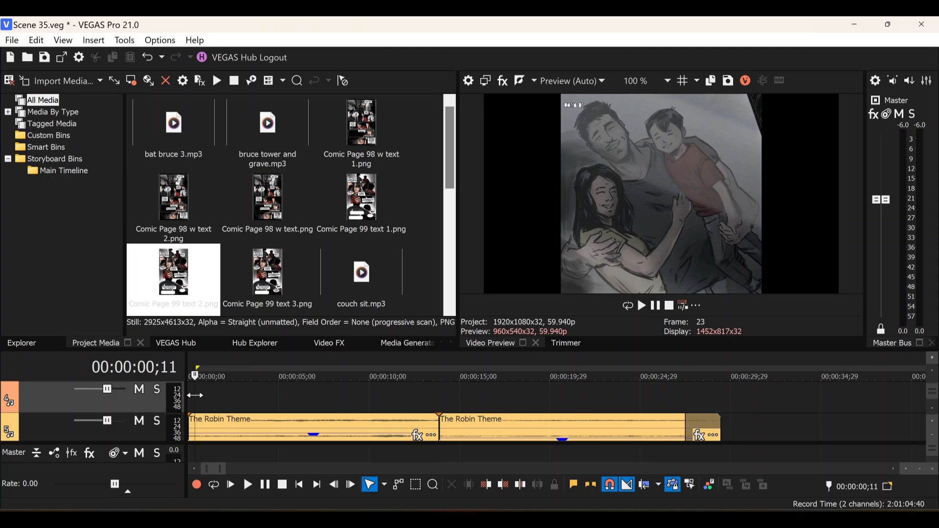
key("space")
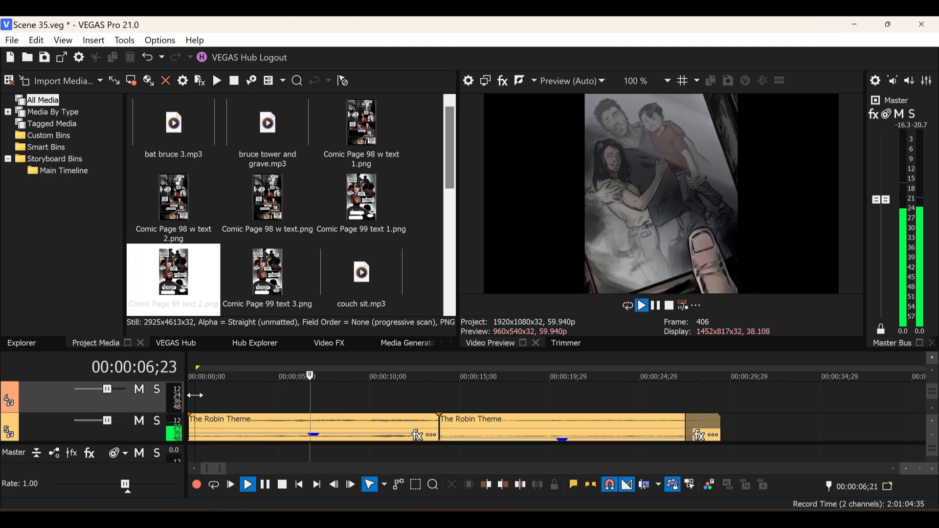
key("space")
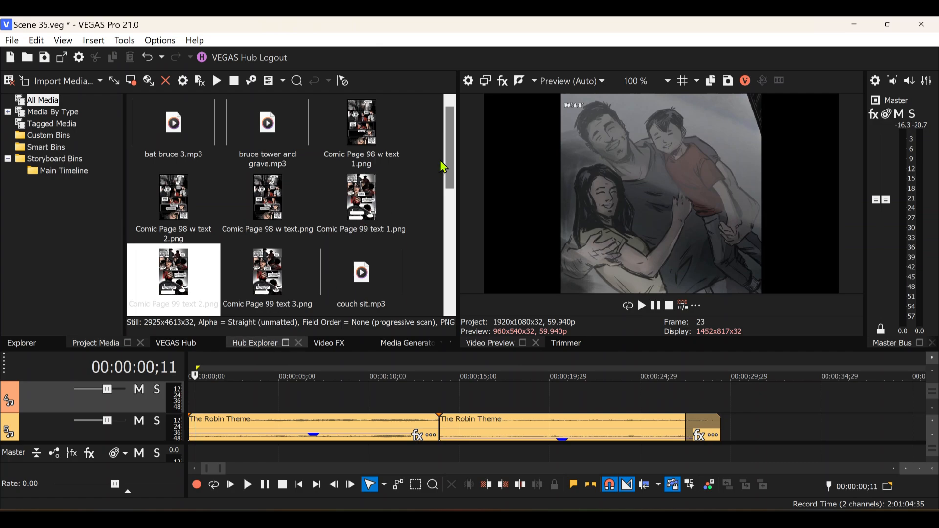
Step: Find Little Robin.mp3 in the project media and place it at the timeline's start on the audio track above The Robin Theme
left_click_drag(444, 154, 444, 125)
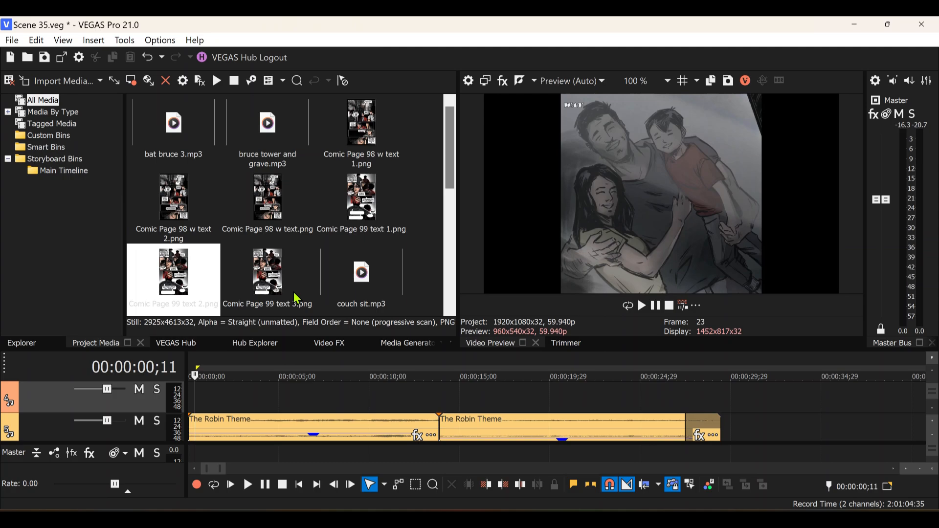
left_click_drag(449, 116, 447, 242)
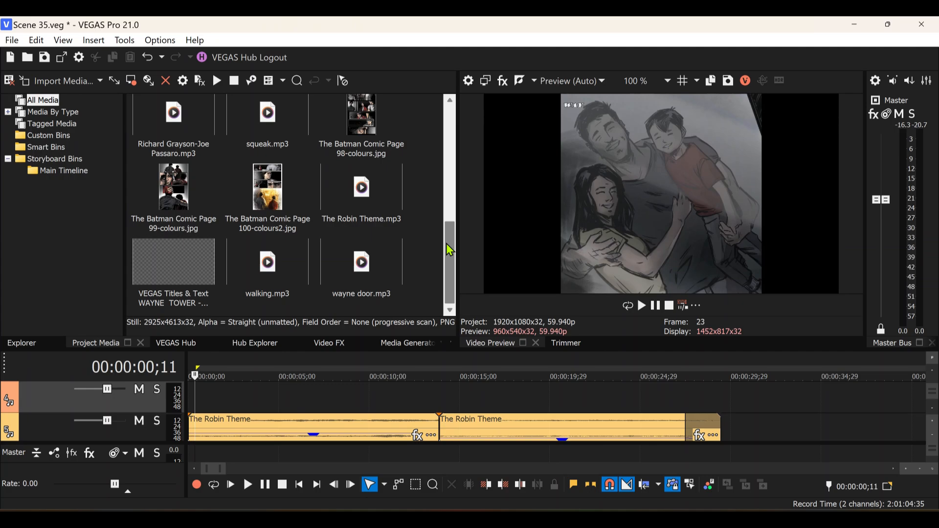
left_click_drag(448, 259, 446, 141)
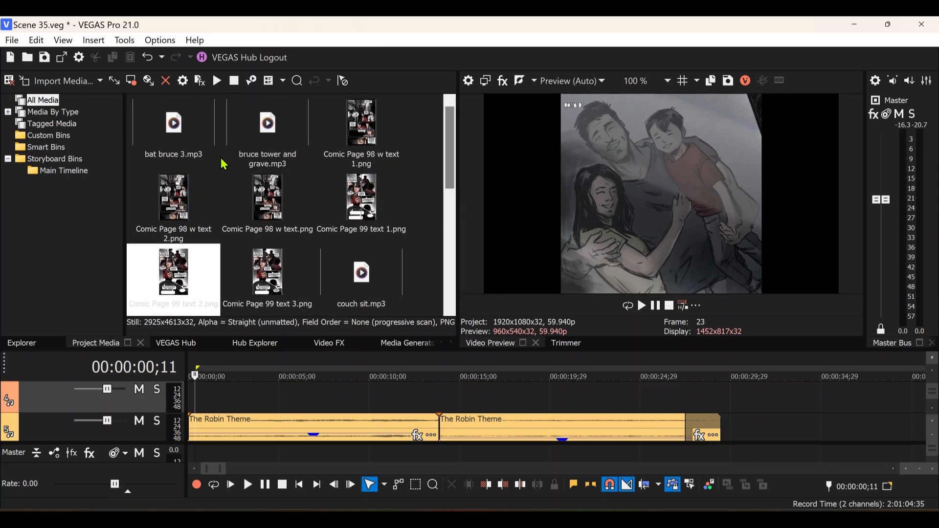
scroll(443, 202, "down", 5)
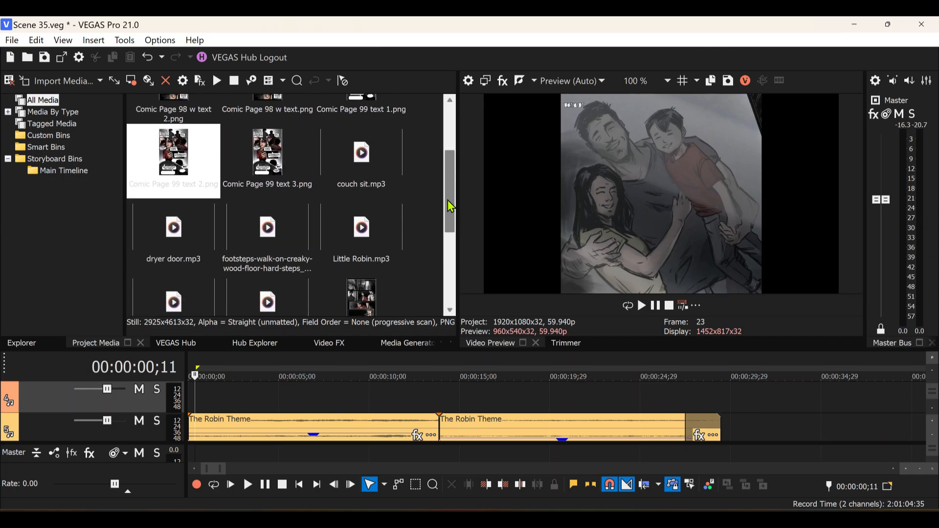
left_click(373, 230)
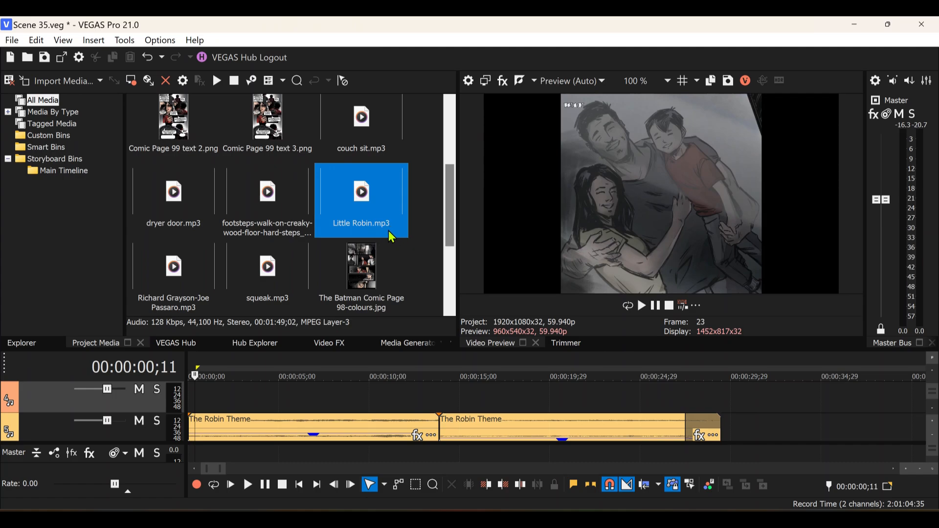
left_click_drag(395, 227, 189, 408)
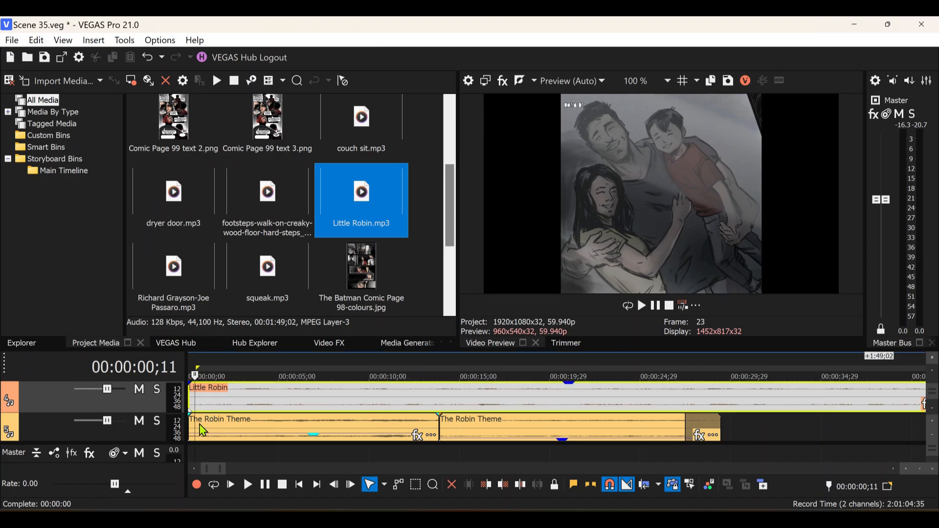
Step: Mute The Robin Theme's track and play the opening with the Little Robin music from the start
left_click(233, 422)
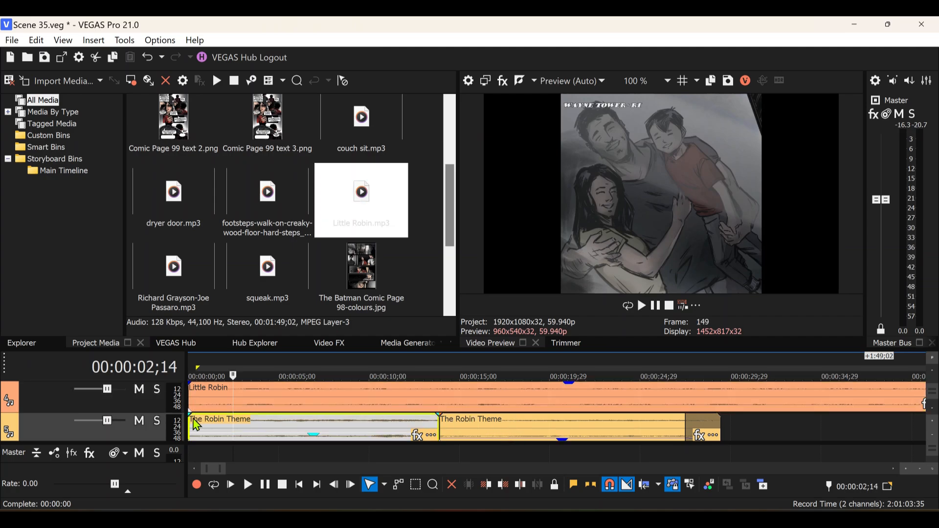
left_click(139, 421)
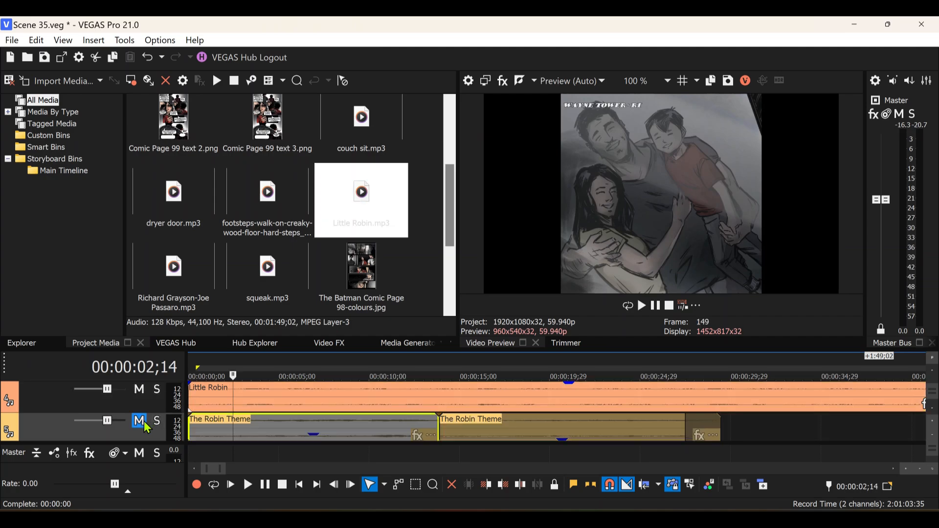
left_click(191, 389)
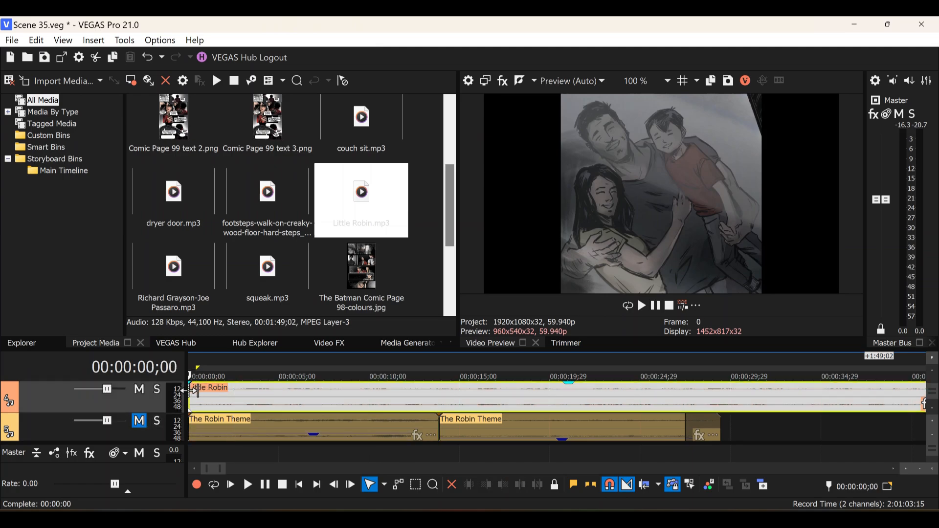
key("space")
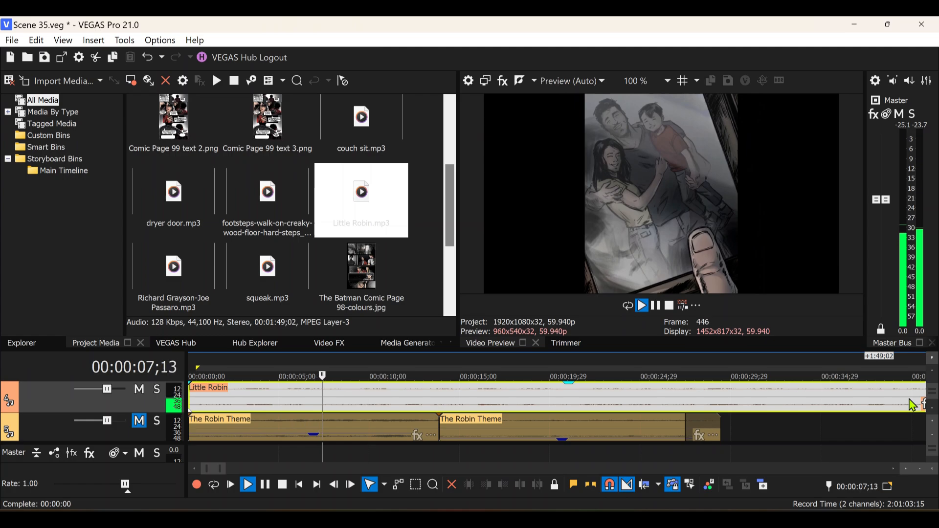
left_click(655, 306)
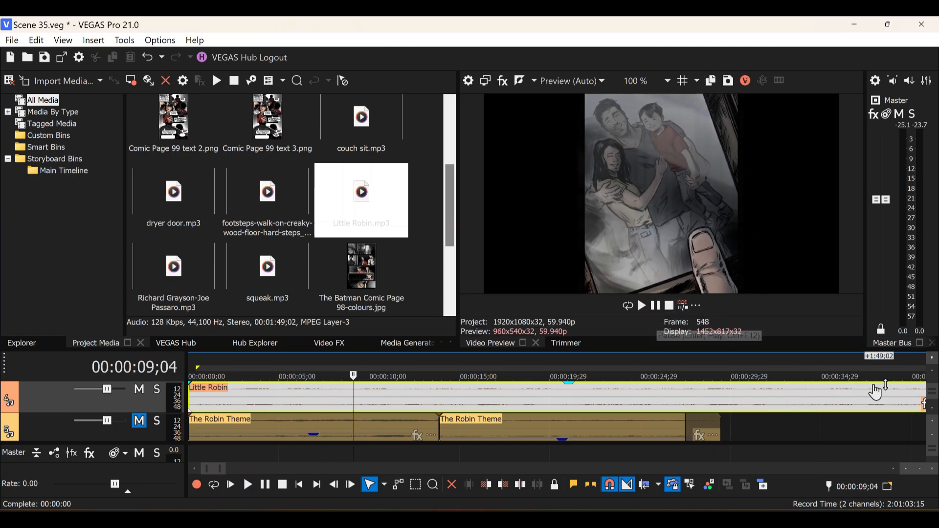
Step: Add the Volume audio effect to the Little Robin event
left_click(924, 402)
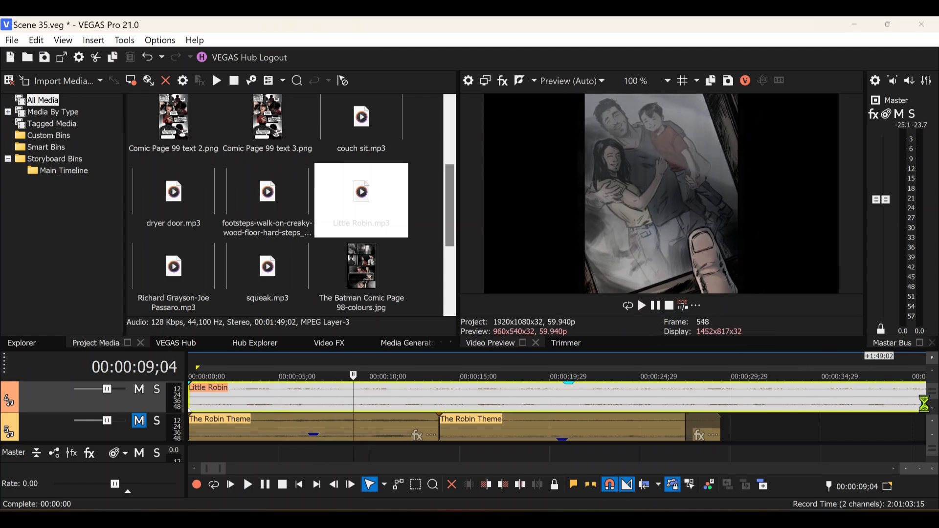
left_click(511, 254)
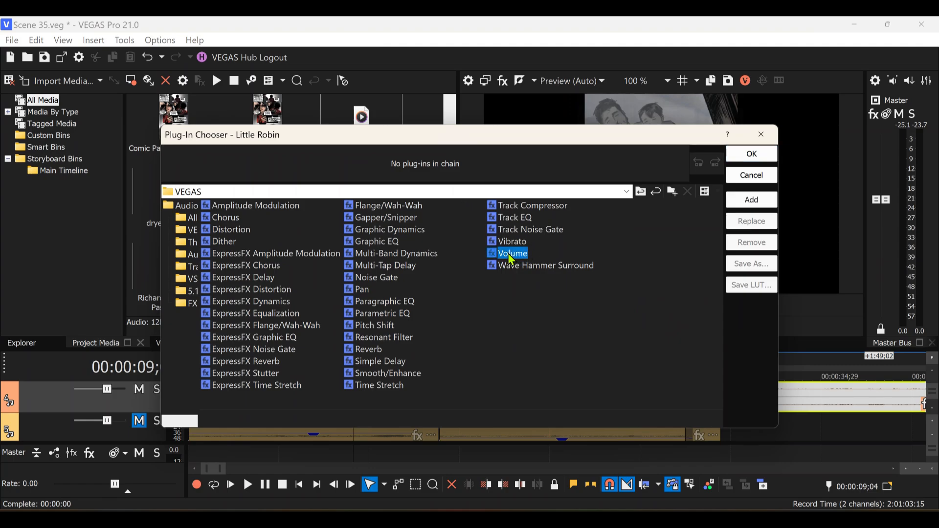
left_click(752, 154)
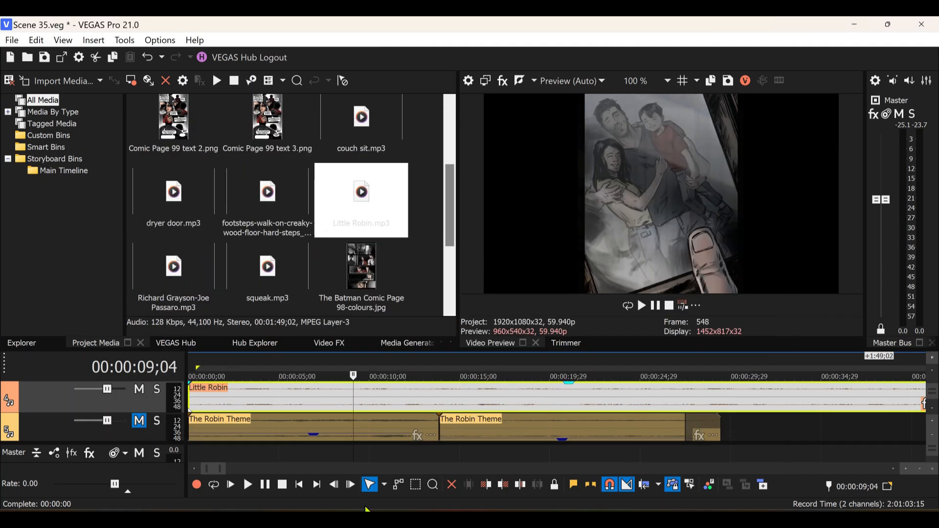
Step: Normalize the Little Robin event and lower its gain, replaying the scene from the start to check the level
left_click_drag(221, 471, 285, 472)
left_click(535, 404)
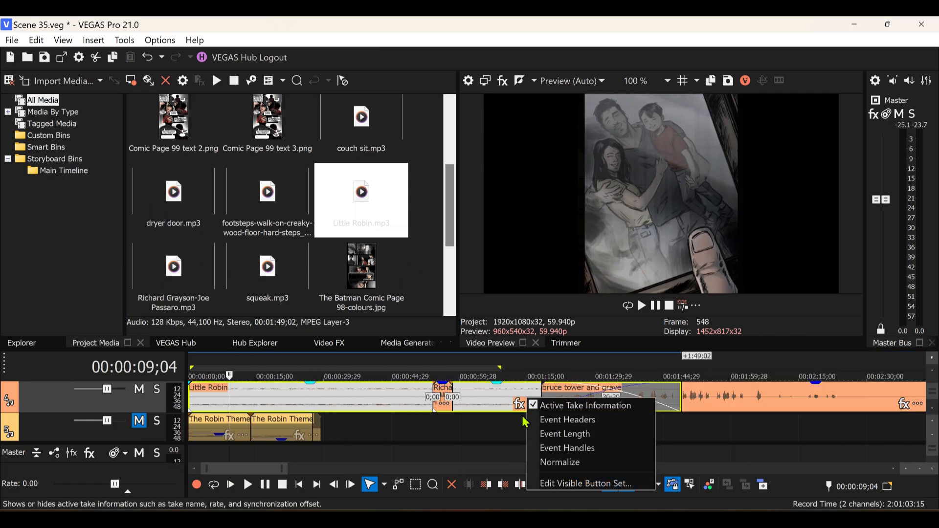
left_click(559, 462)
left_click_drag(298, 387, 311, 410)
left_click(299, 485)
key("space")
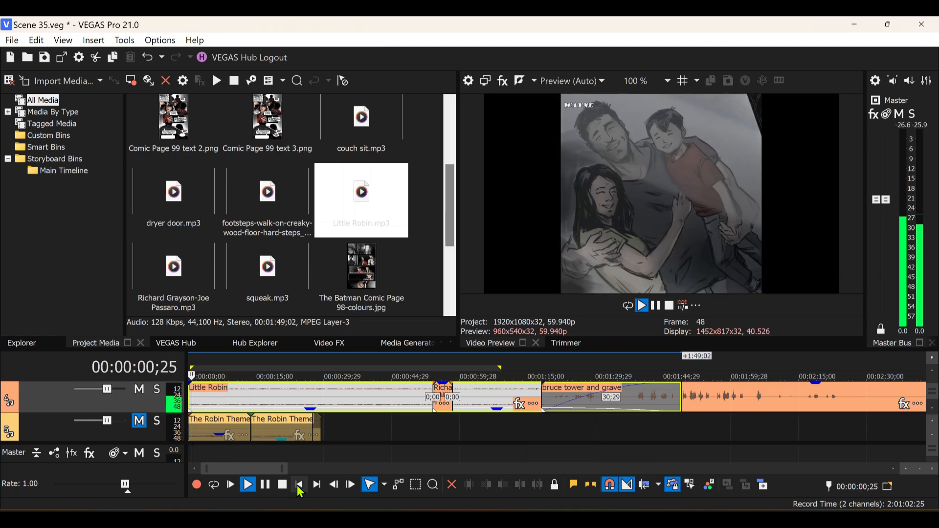
Step: Set the Little Robin event's gain to -7.1 dB and split the event at 00:00:13;26
left_click_drag(304, 408, 309, 401)
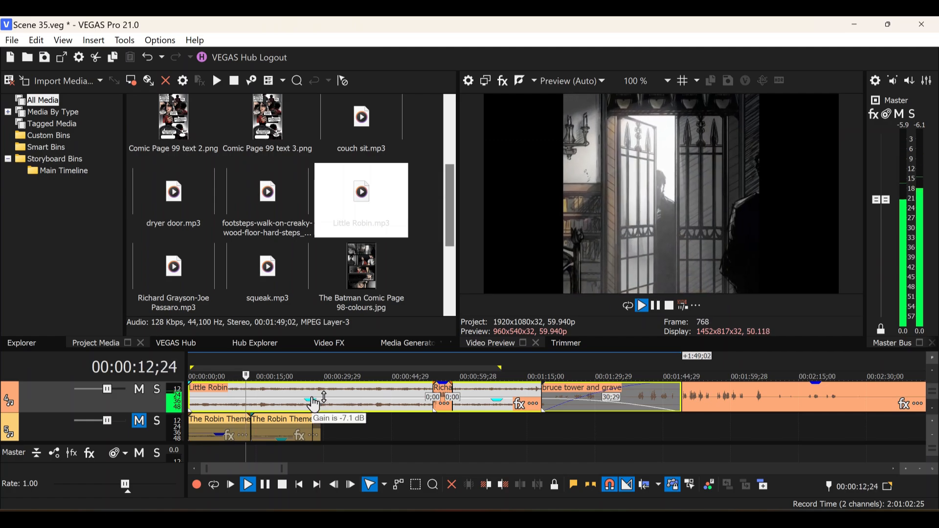
key("space")
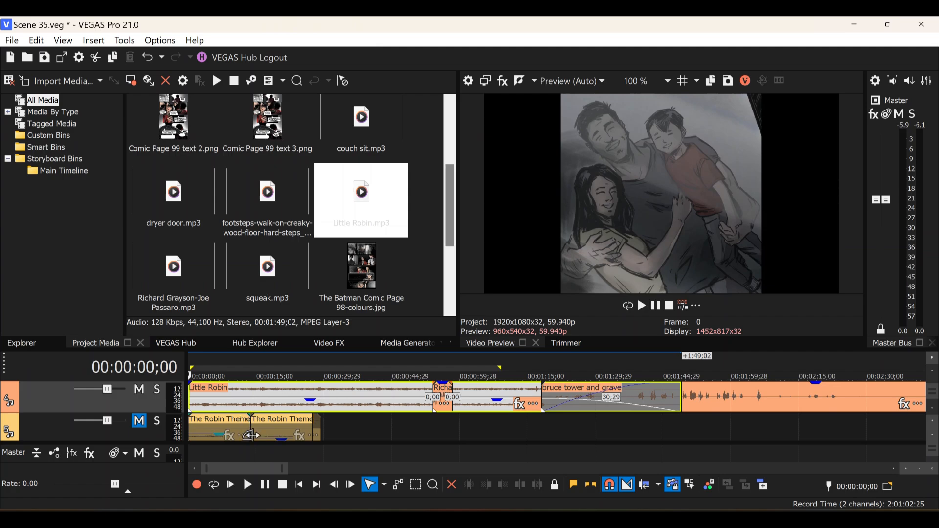
left_click(253, 397)
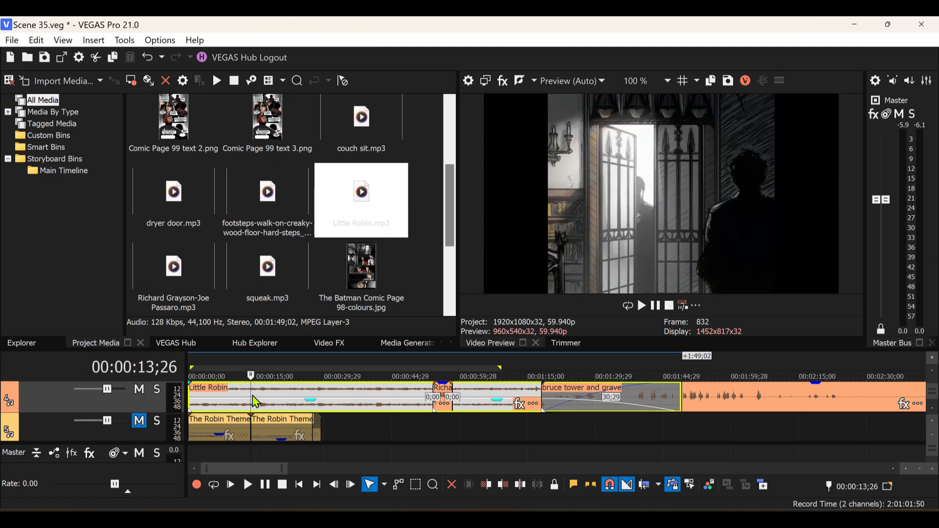
left_click(520, 484)
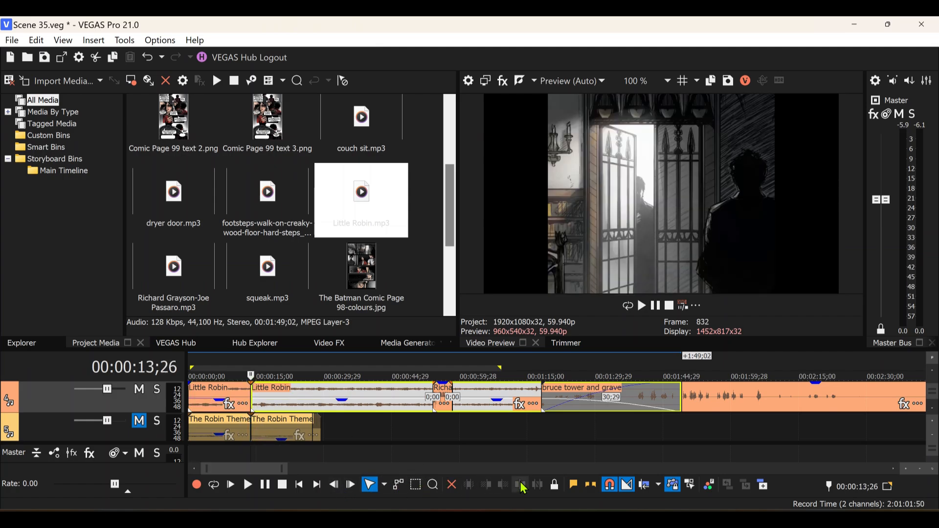
left_click(239, 392)
key("space")
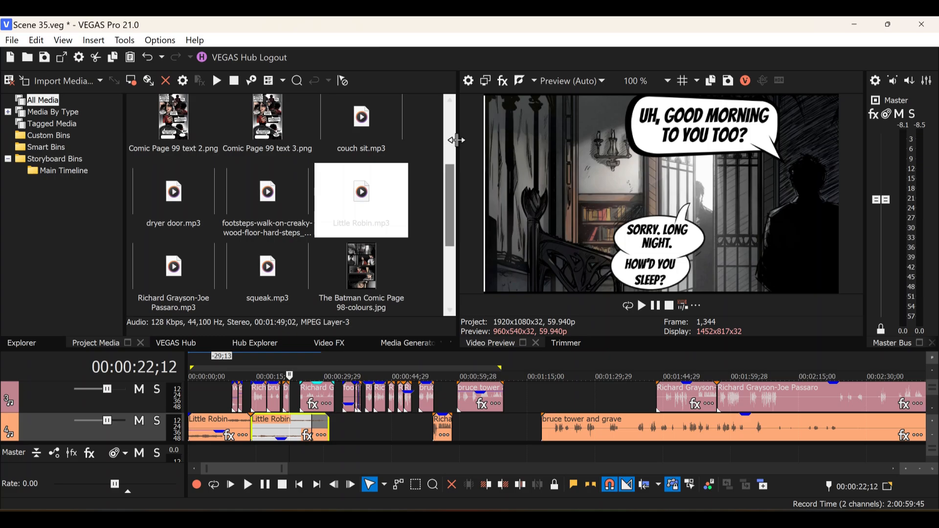
mouse_move(450, 202)
left_mouse_down()
mouse_move(450, 226)
mouse_move(442, 152)
mouse_move(442, 233)
mouse_move(454, 198)
mouse_move(455, 210)
left_mouse_up()
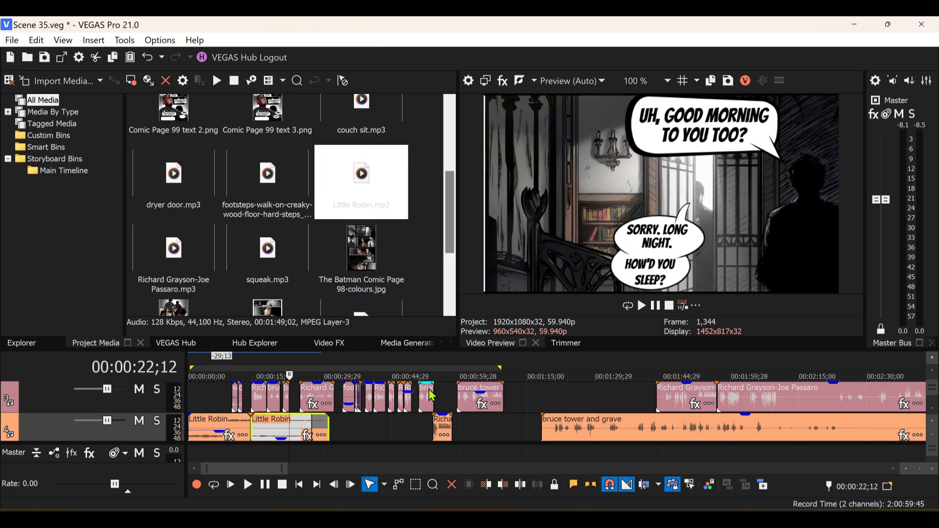
left_click(423, 424)
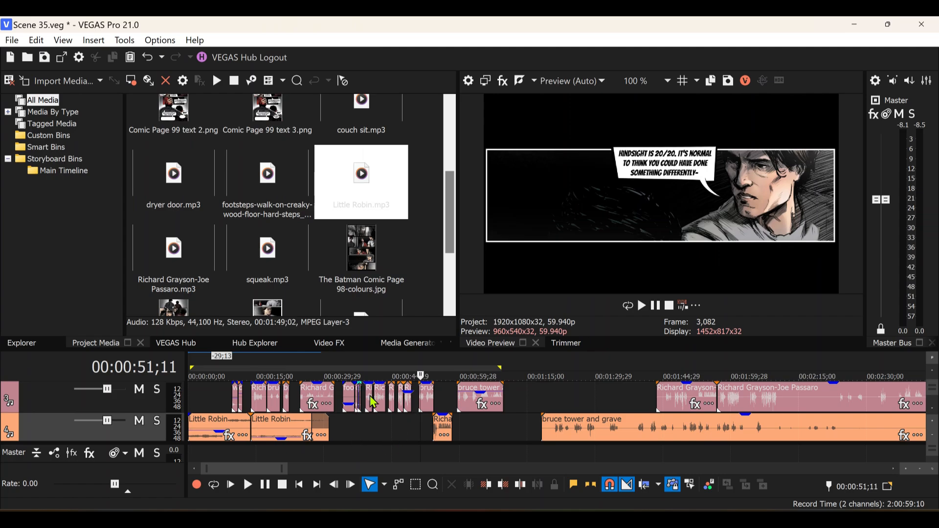
left_click(464, 411)
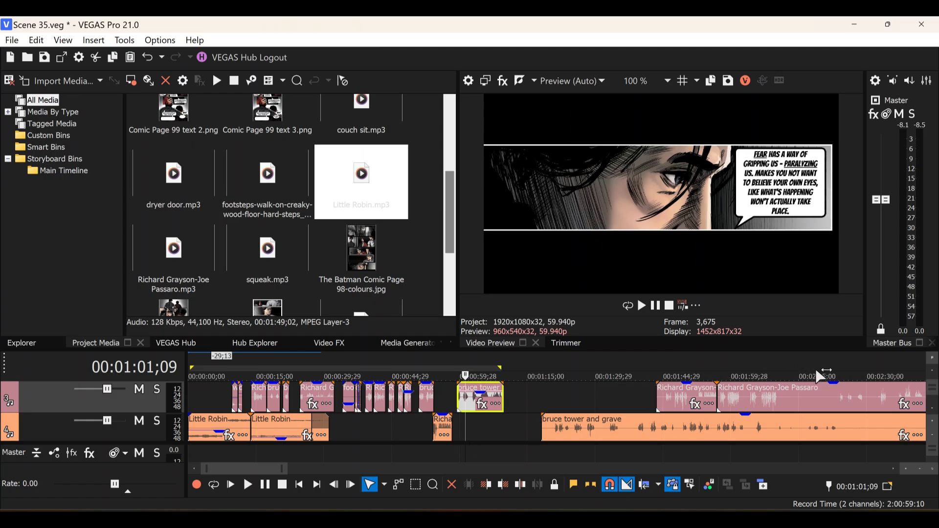
left_click(932, 373)
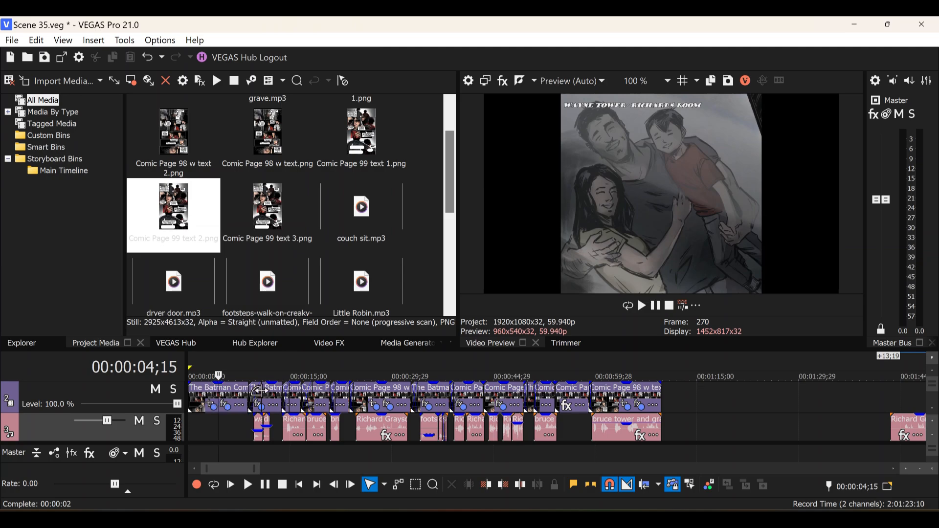
Step: Mark a loop region spanning the assembled comic scene from 00:00:00;13 to 00:01:09;09
double_click(492, 407)
left_click_drag(202, 428, 660, 393)
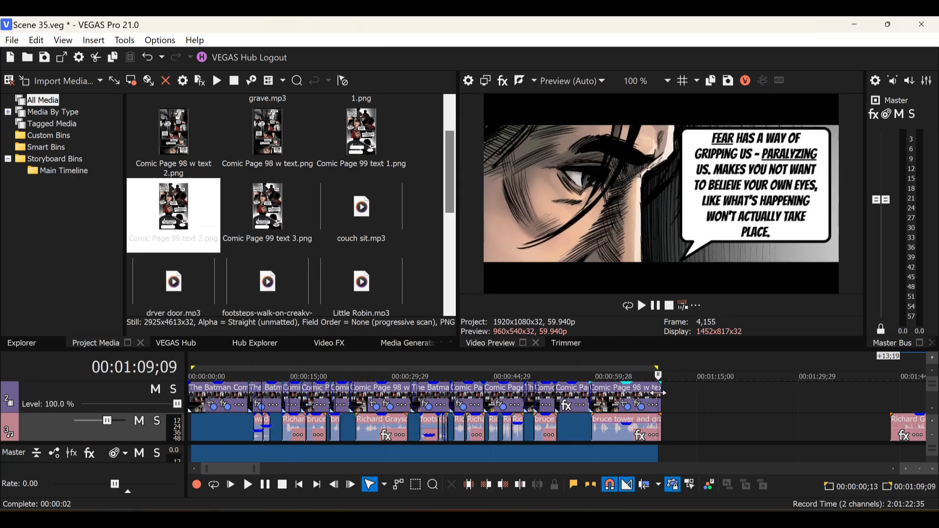
left_click(581, 408)
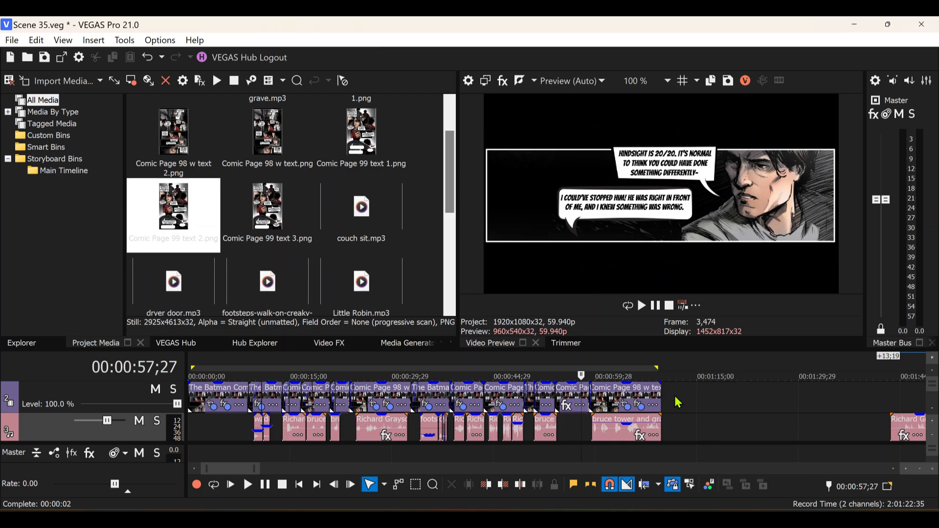
Step: Play the Richard Grayson voice recording over its comic panel from 00:00:24;21
left_click(622, 398)
left_click(615, 394)
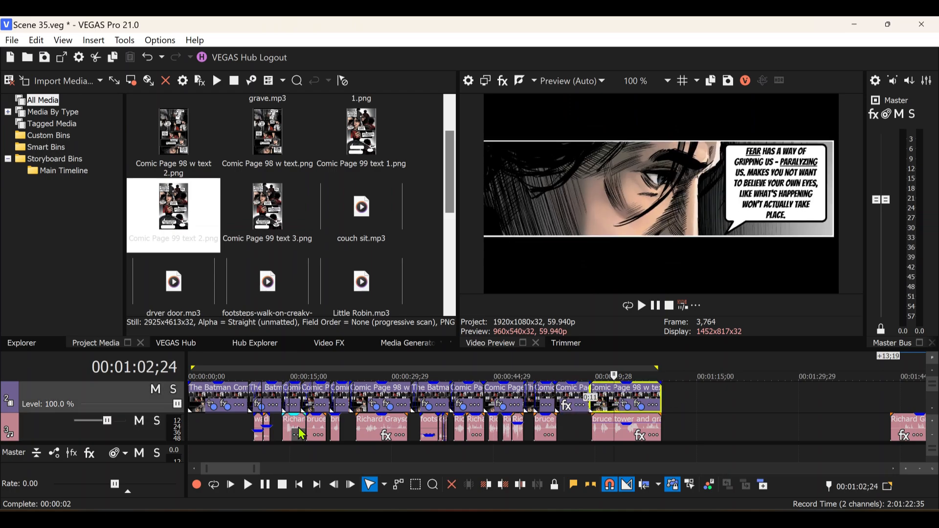
left_click(356, 423)
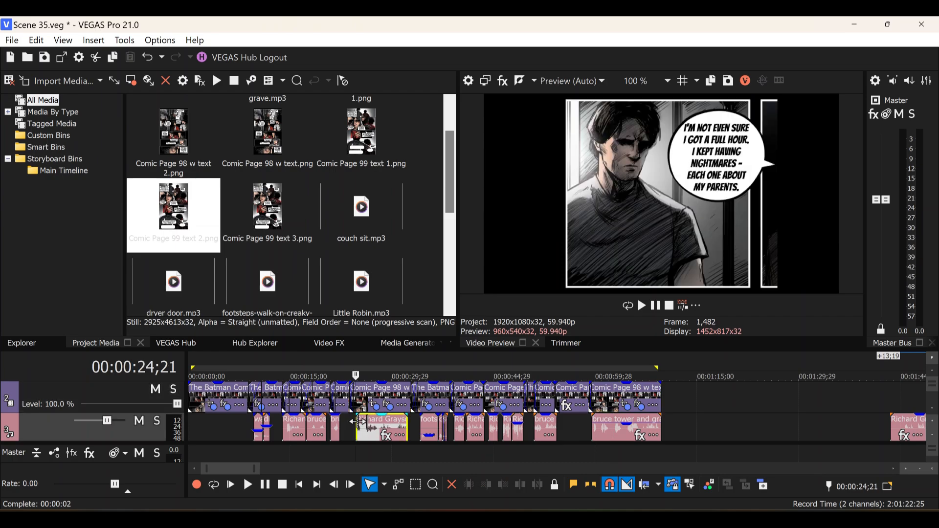
key("space")
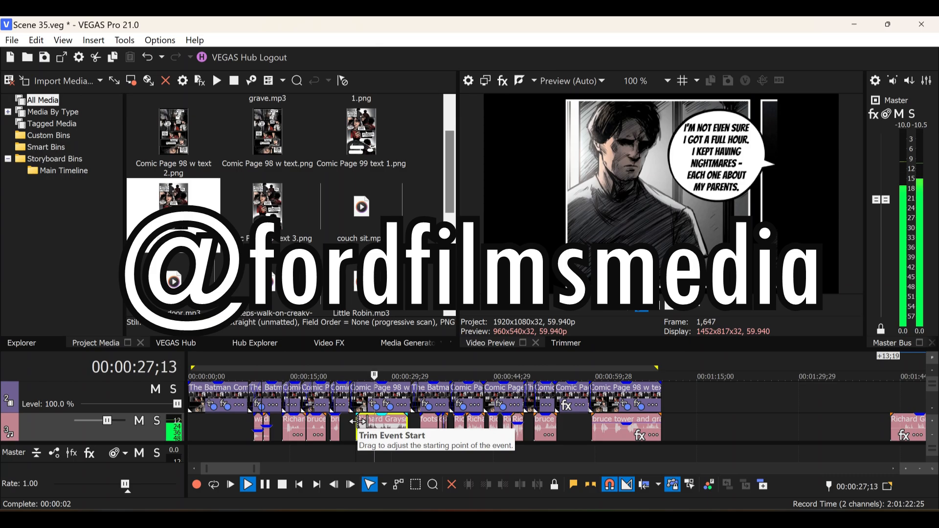
key("space")
key("space")
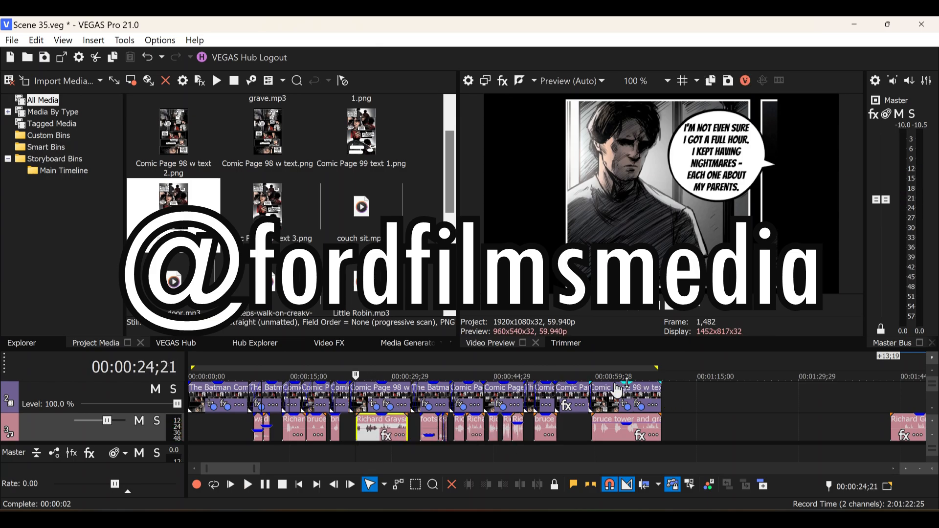
left_click(606, 399)
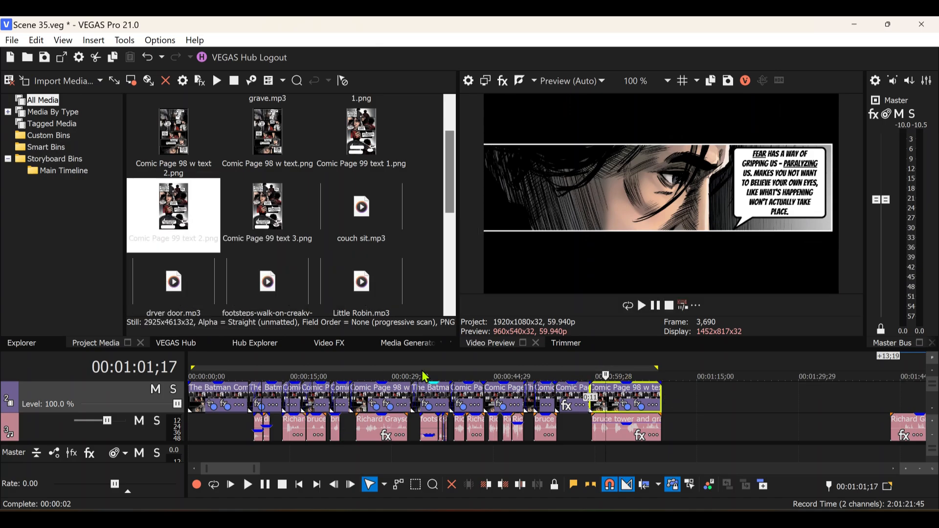
left_click(689, 409)
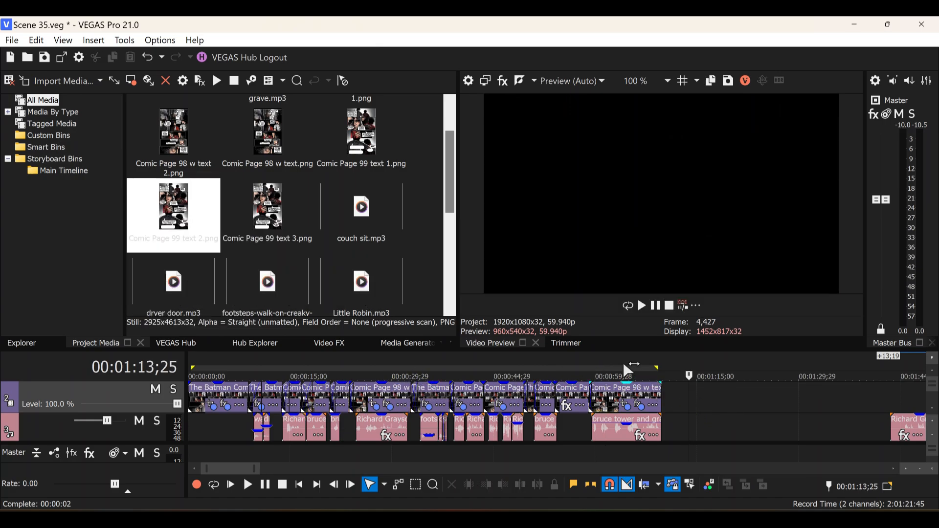
left_click(248, 412)
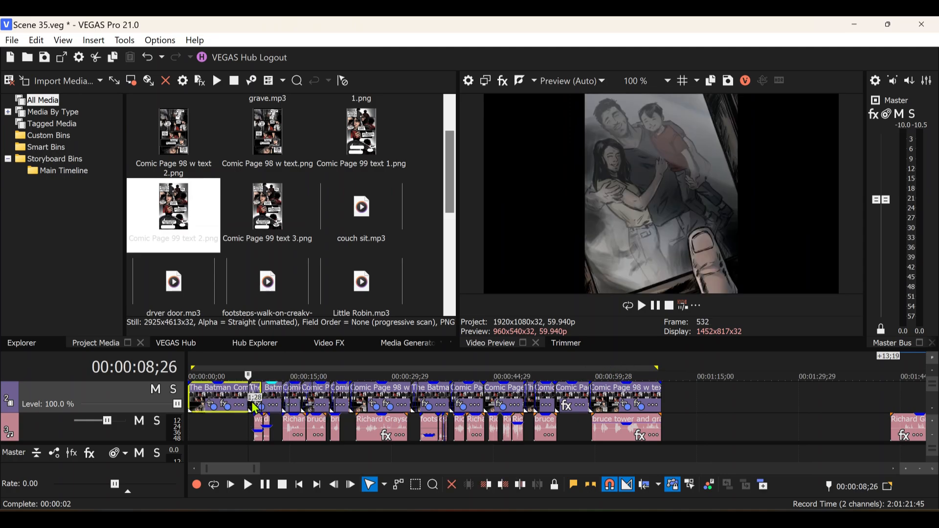
left_click(255, 394)
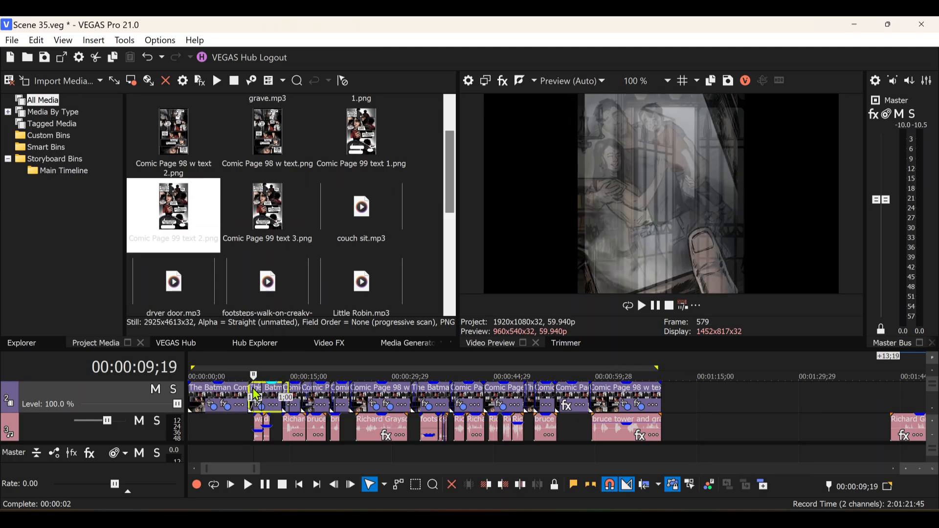
left_click(241, 426)
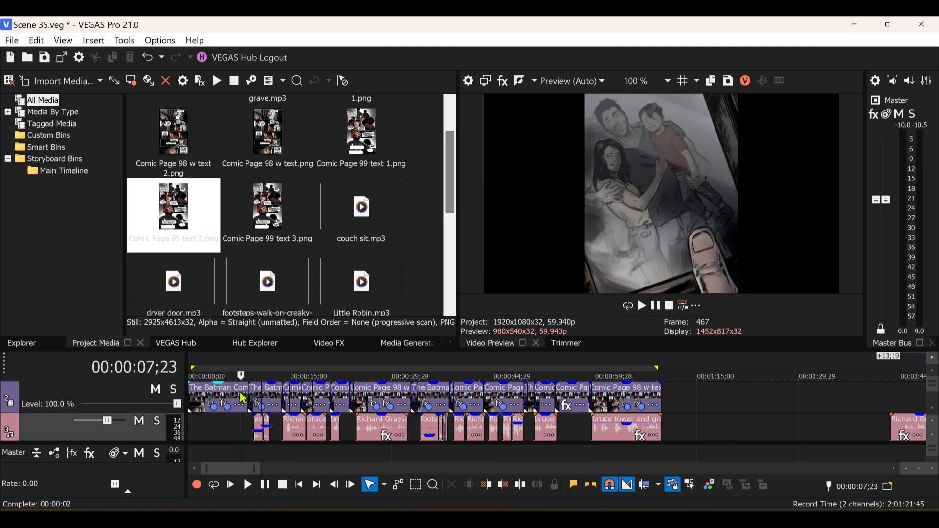
left_click(235, 396)
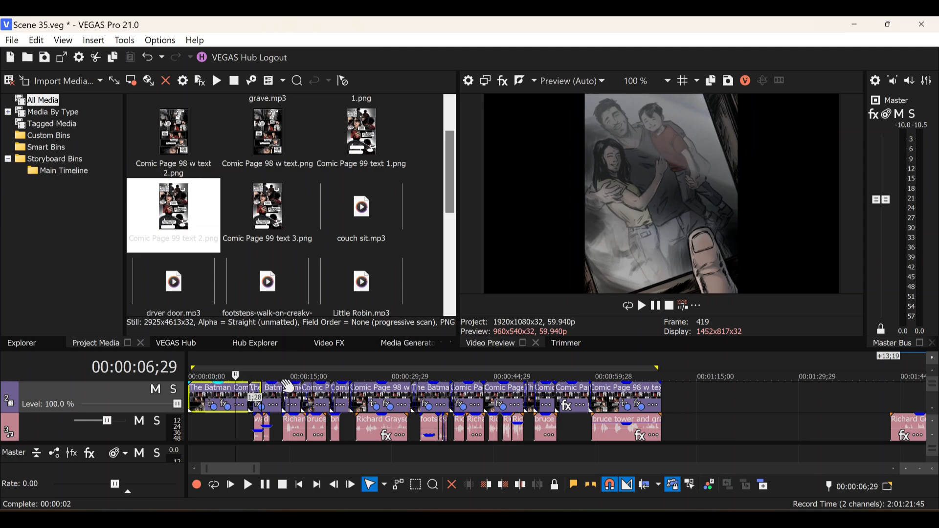